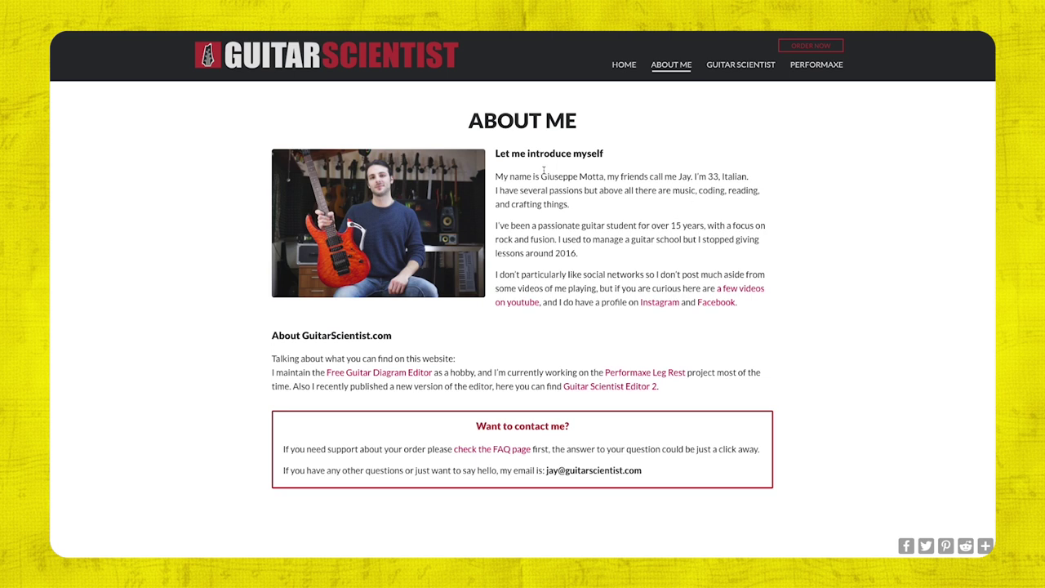
{"action": "left_click_drag", "start_coordinate": [541, 175], "coordinate": [602, 177]}
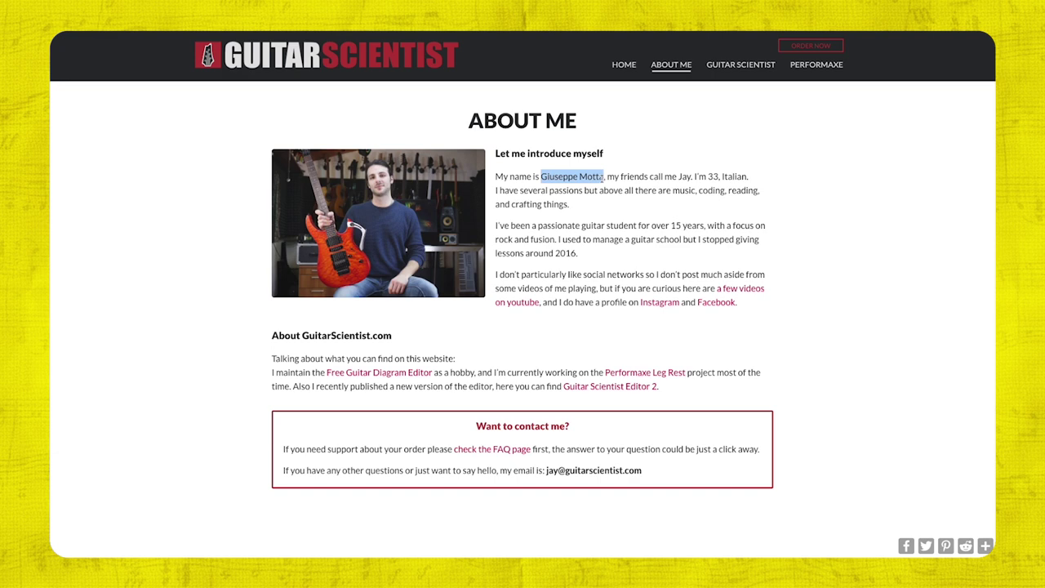
{"action": "left_click", "coordinate": [633, 235]}
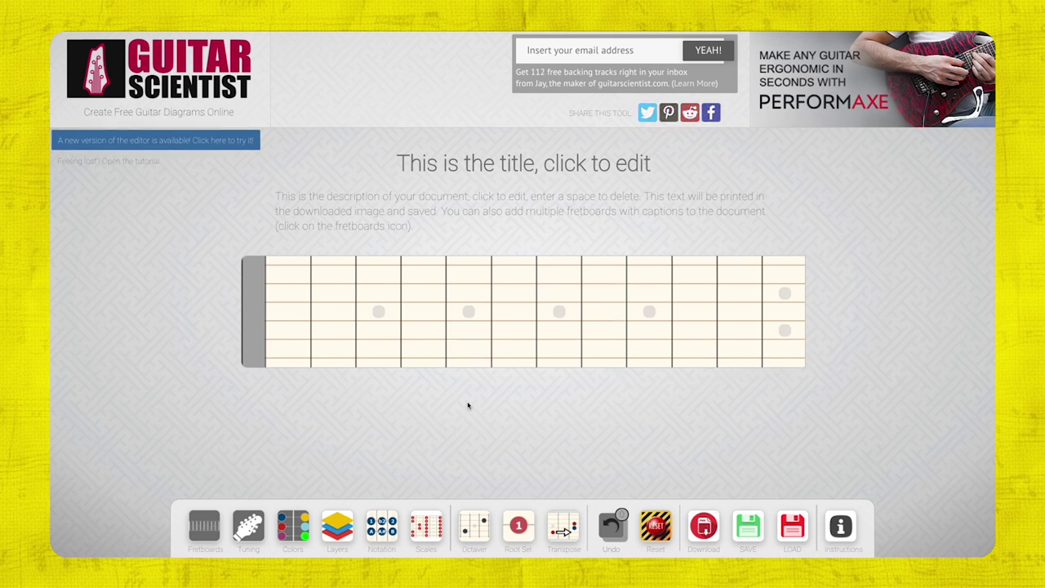
Configure the fretboard with 16 frets, a fret width of 67 and a fret height of 31.
{"action": "left_click", "coordinate": [204, 526]}
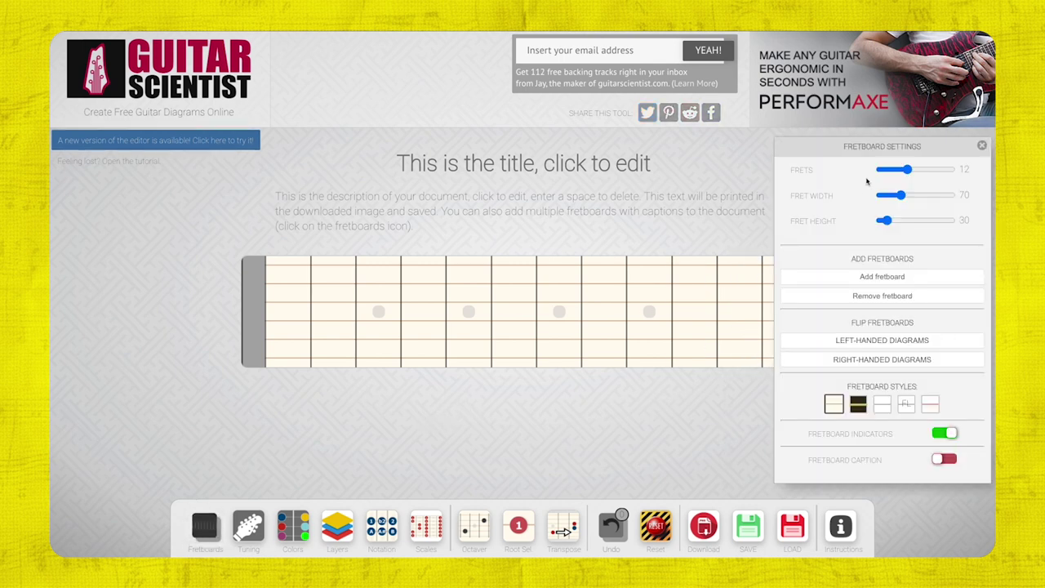
{"action": "left_click_drag", "start_coordinate": [881, 147], "coordinate": [888, 147]}
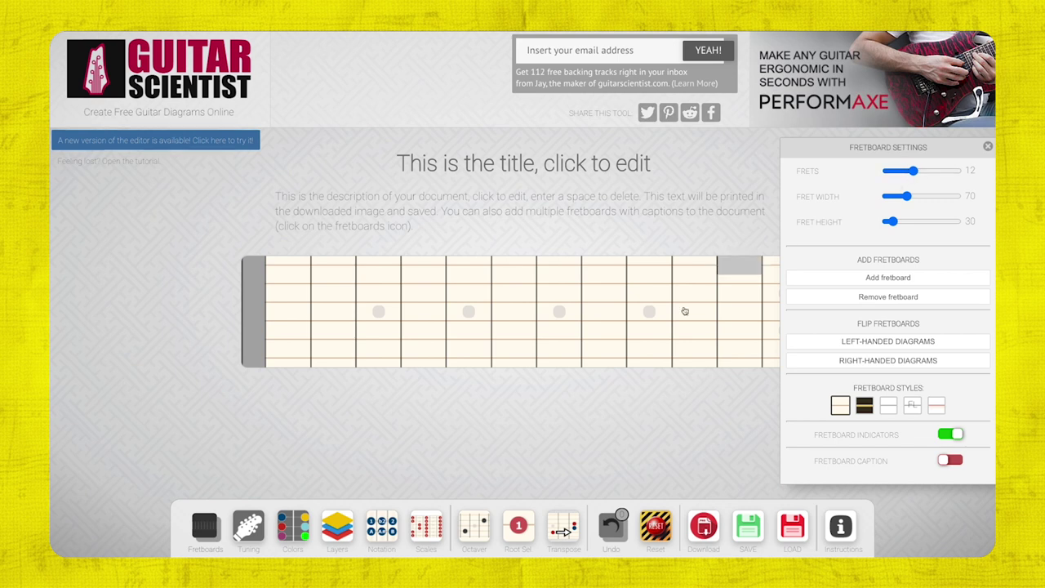
{"action": "left_click_drag", "start_coordinate": [913, 171], "coordinate": [553, 225]}
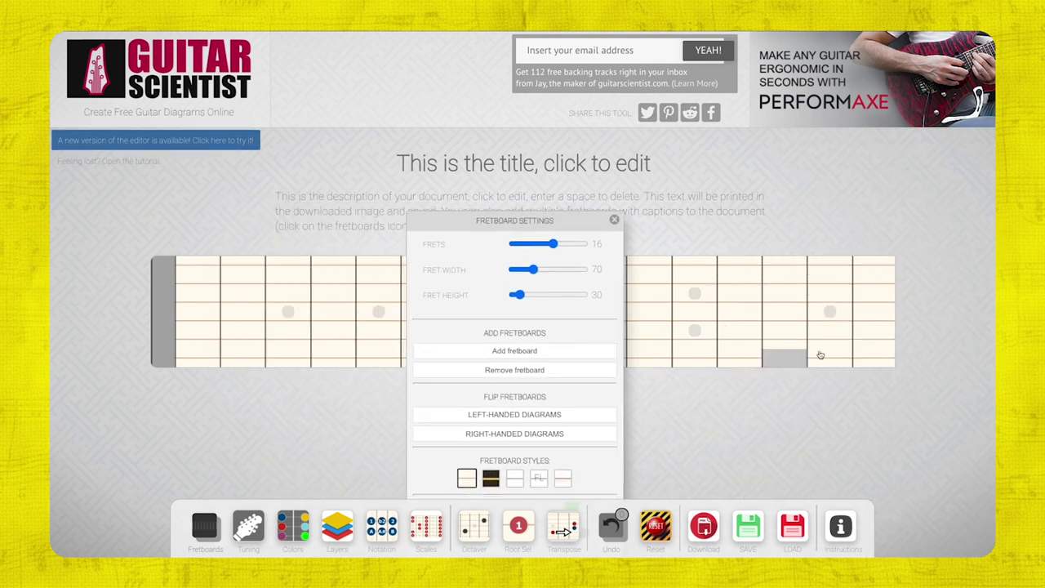
{"action": "left_click_drag", "start_coordinate": [496, 228], "coordinate": [855, 99]}
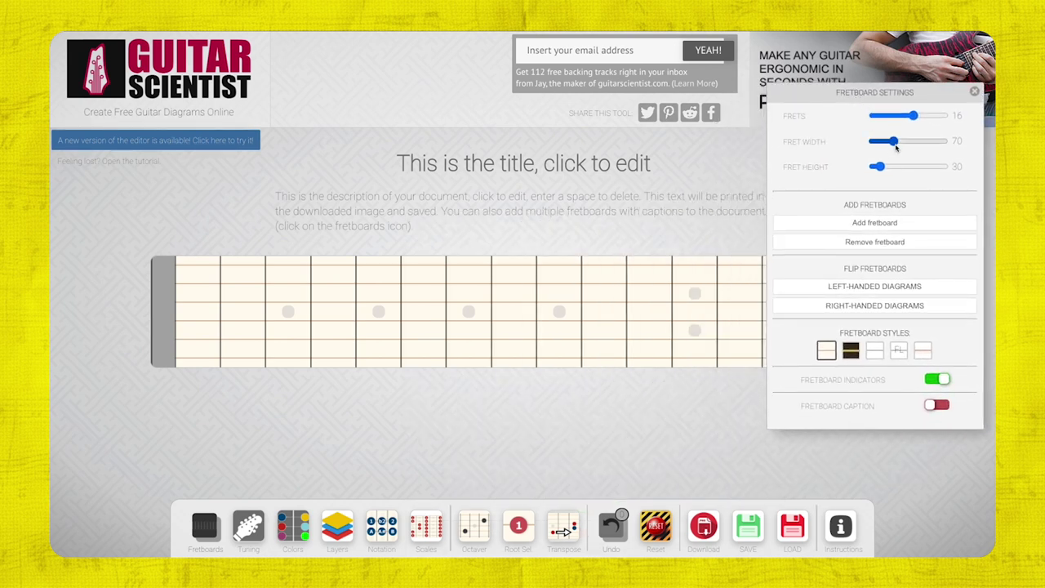
{"action": "left_click_drag", "start_coordinate": [896, 145], "coordinate": [882, 169]}
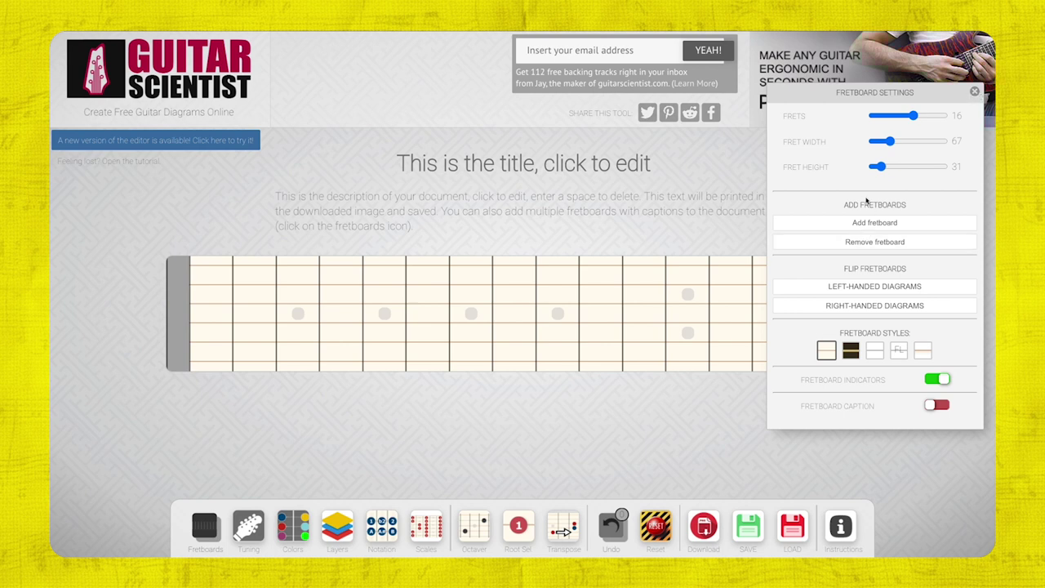
Add two more fretboards to the document and remove the last one.
{"action": "left_click", "coordinate": [886, 226]}
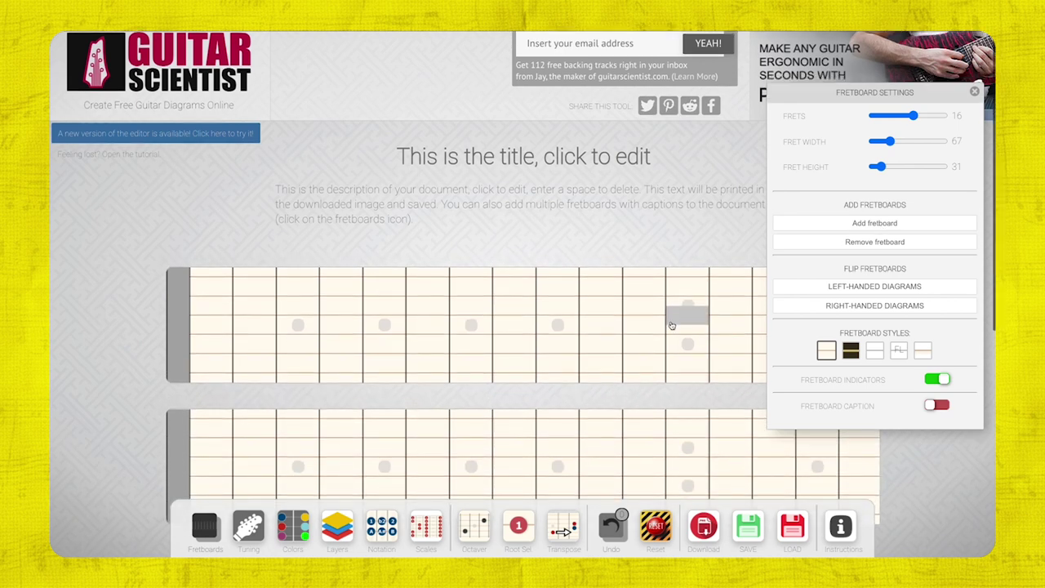
{"action": "scroll", "coordinate": [853, 237], "scroll_direction": "down", "scroll_amount": 3}
{"action": "left_click", "coordinate": [857, 225]}
{"action": "scroll", "coordinate": [735, 310], "scroll_direction": "up", "scroll_amount": 2}
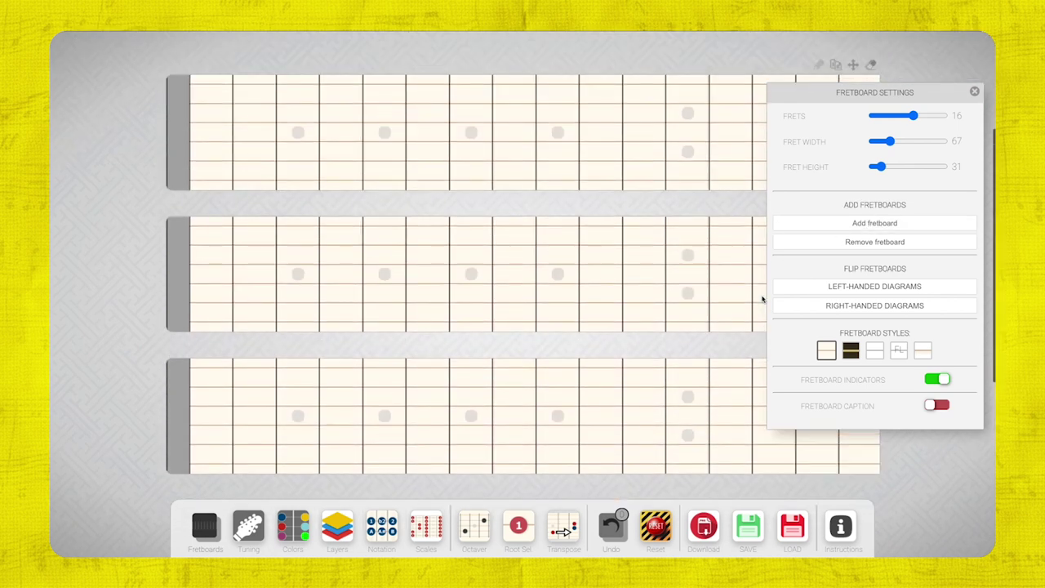
{"action": "left_click", "coordinate": [879, 244]}
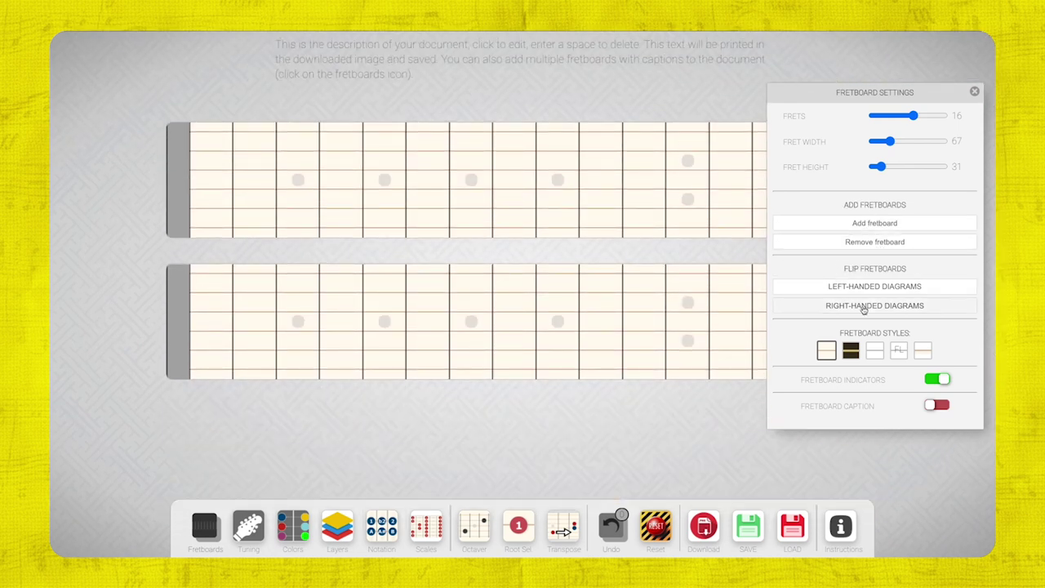
Flip the fretboards to left-handed diagrams and return them to right-handed.
{"action": "left_click", "coordinate": [878, 289]}
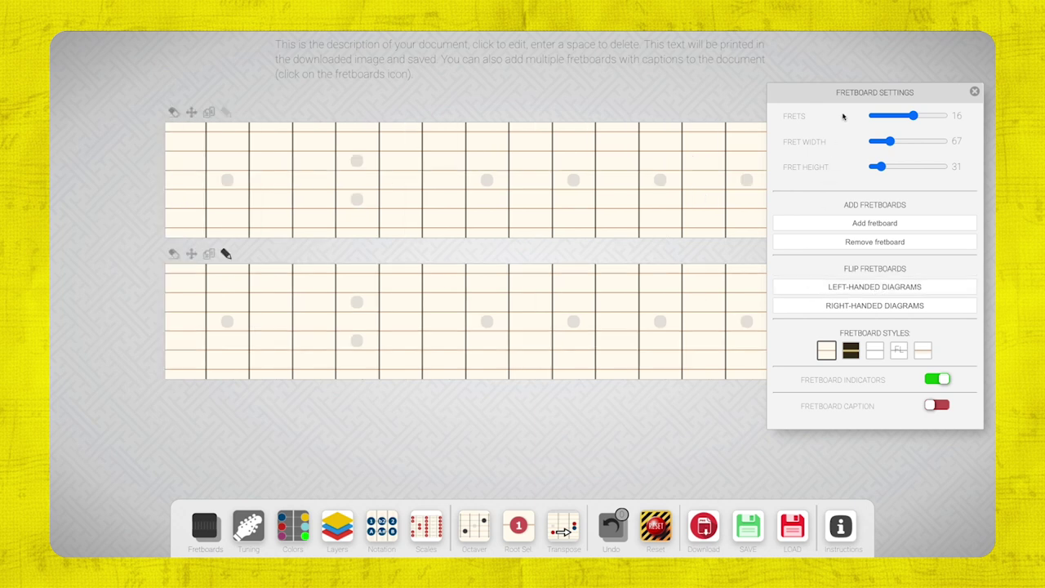
{"action": "left_click", "coordinate": [883, 313]}
Try out the available fretboard styles and apply the plain white one with grey strings.
{"action": "left_click", "coordinate": [860, 348]}
{"action": "left_click", "coordinate": [883, 349]}
{"action": "left_click", "coordinate": [908, 349]}
{"action": "left_click", "coordinate": [933, 350]}
{"action": "left_click", "coordinate": [908, 349]}
{"action": "left_click", "coordinate": [883, 350]}
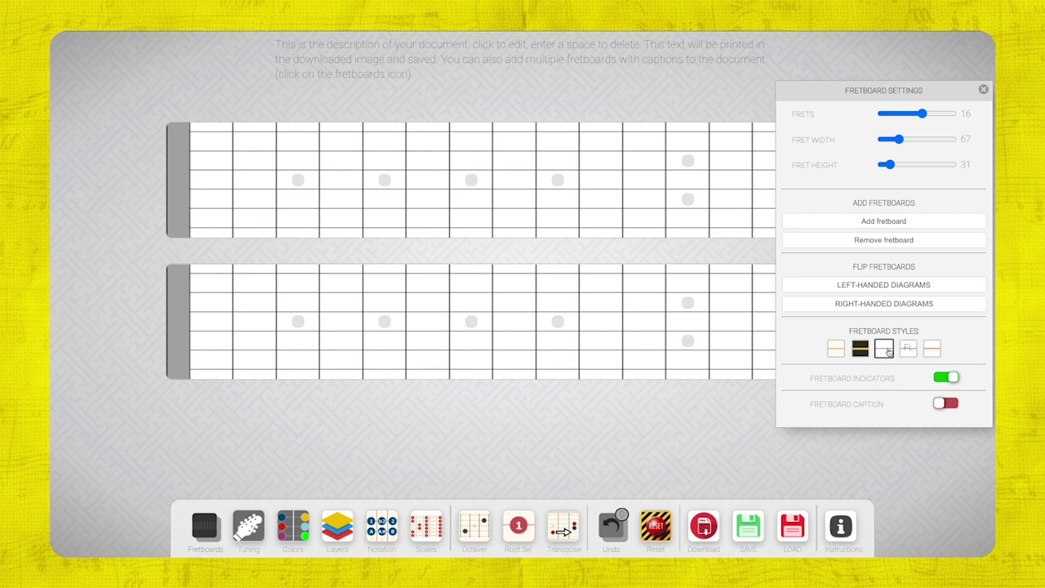
{"action": "left_click", "coordinate": [835, 350]}
{"action": "left_click", "coordinate": [883, 349]}
{"action": "left_click", "coordinate": [859, 349]}
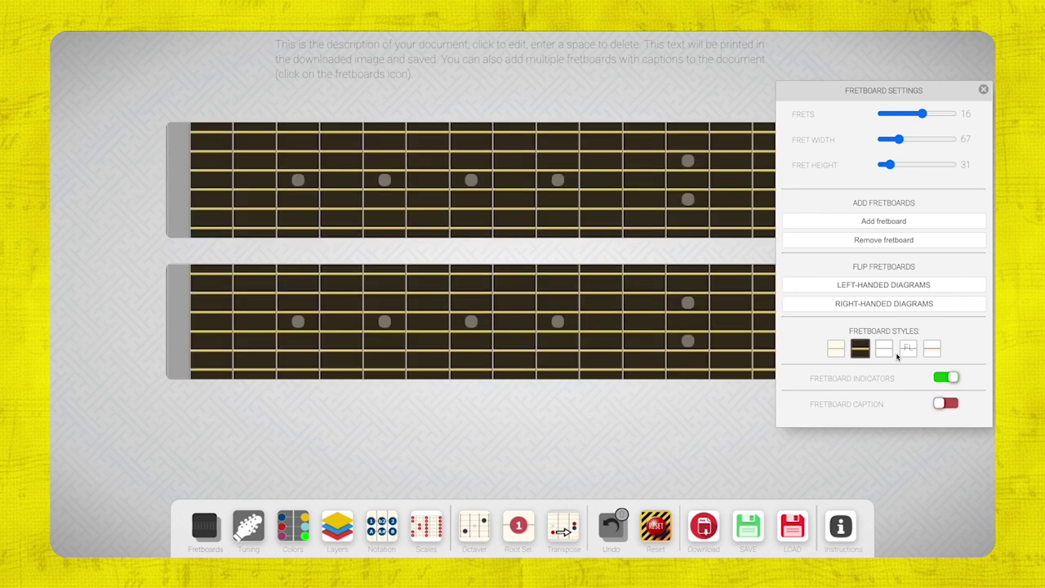
{"action": "left_click", "coordinate": [885, 349]}
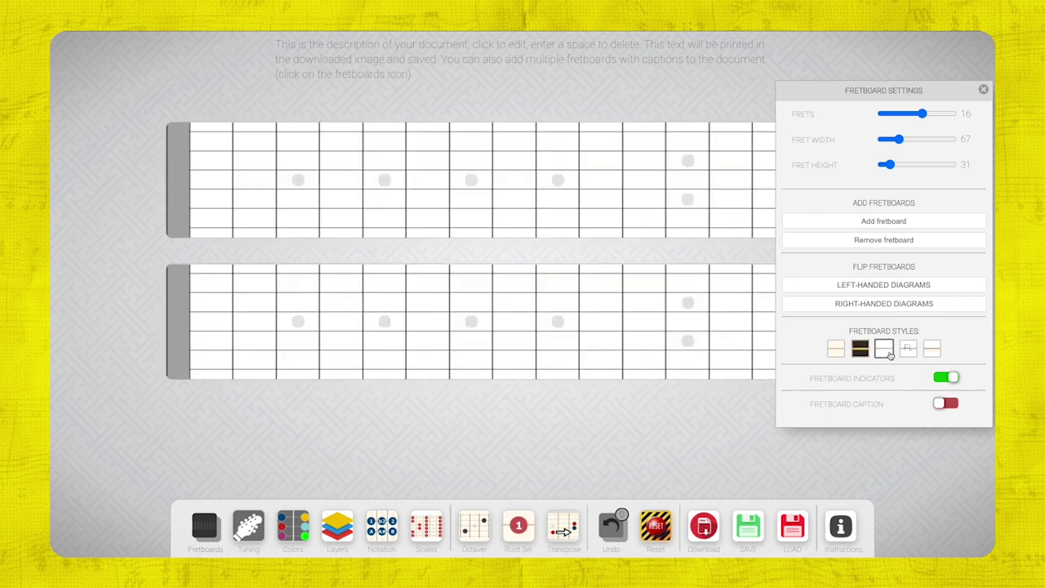
Switch the fretboard indicators off and back on, and show the fretboard captions before hiding them again.
{"action": "left_click", "coordinate": [943, 380]}
{"action": "left_click", "coordinate": [943, 381]}
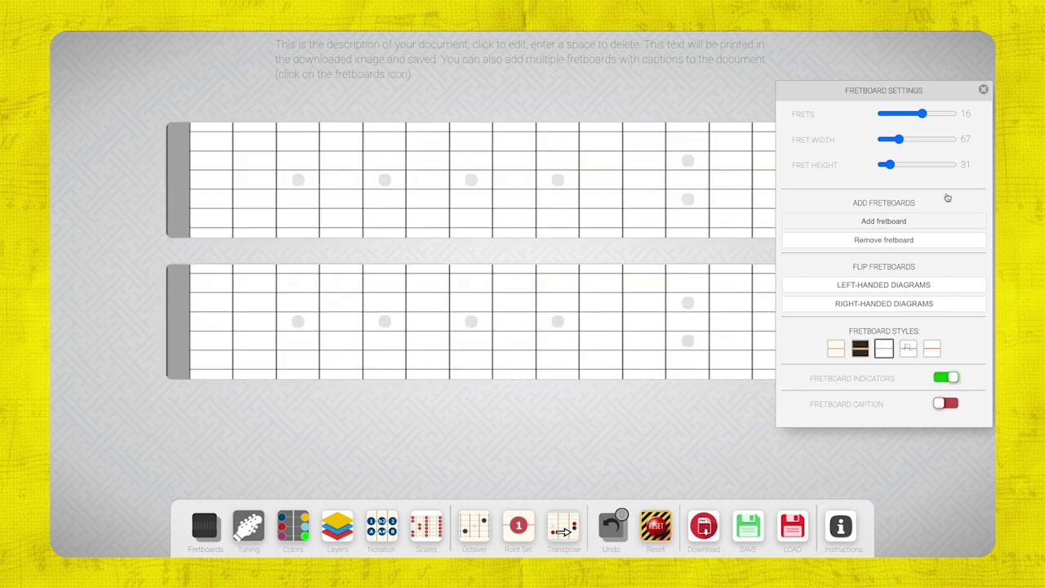
{"action": "left_click", "coordinate": [945, 403]}
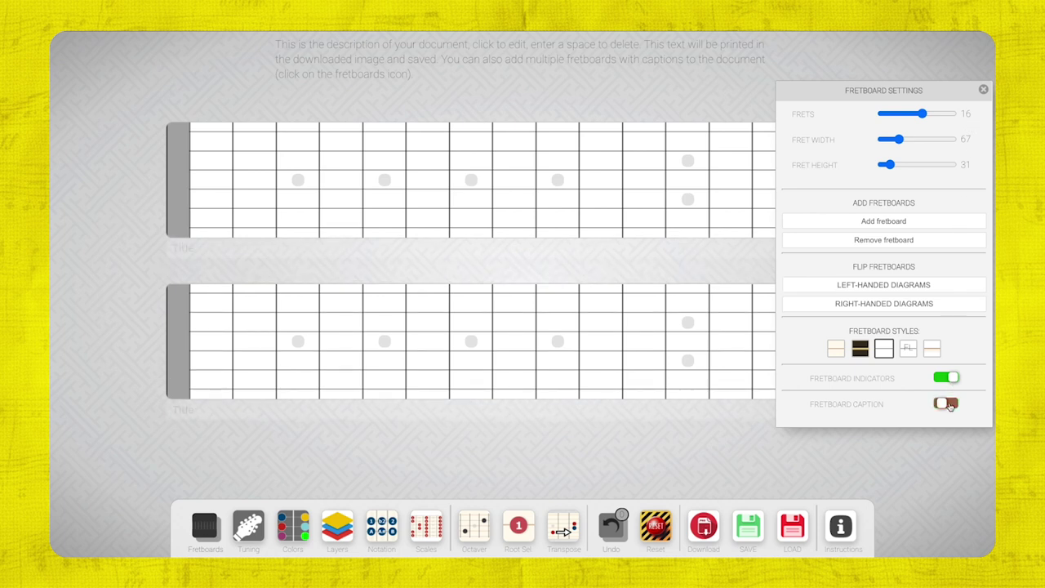
{"action": "left_click", "coordinate": [198, 251]}
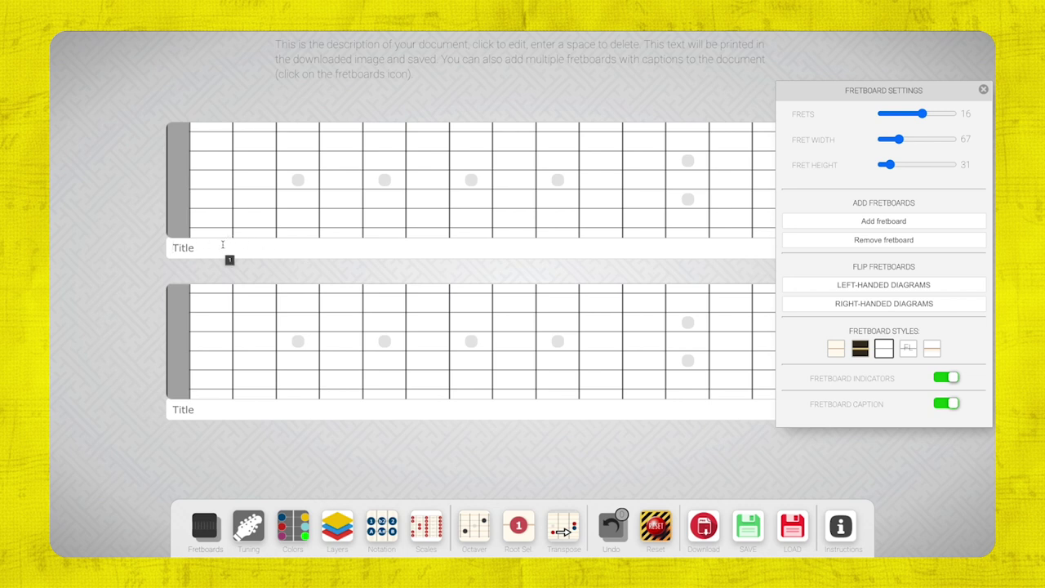
{"action": "left_click", "coordinate": [944, 404]}
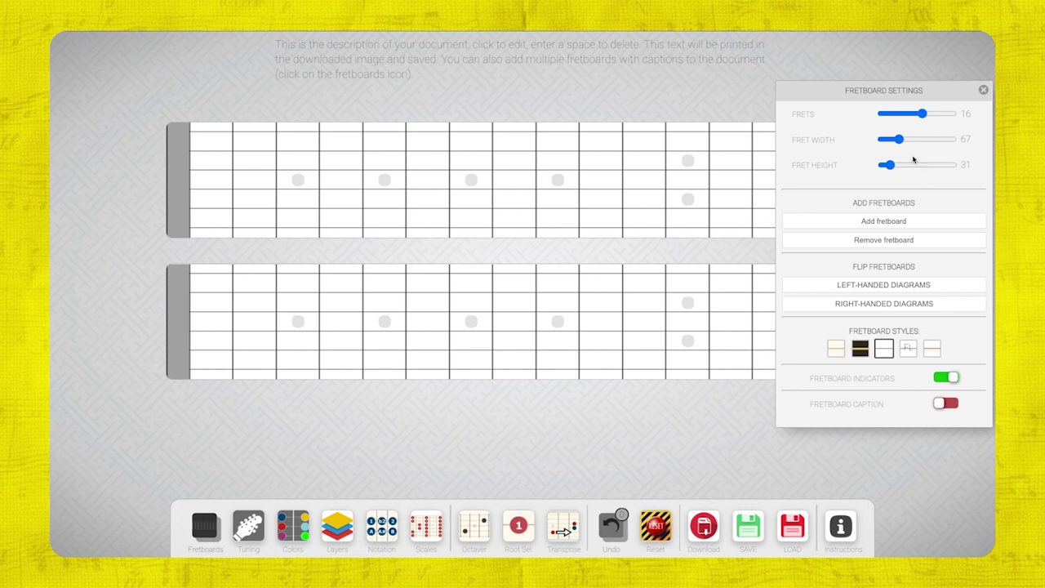
{"action": "left_click", "coordinate": [984, 91]}
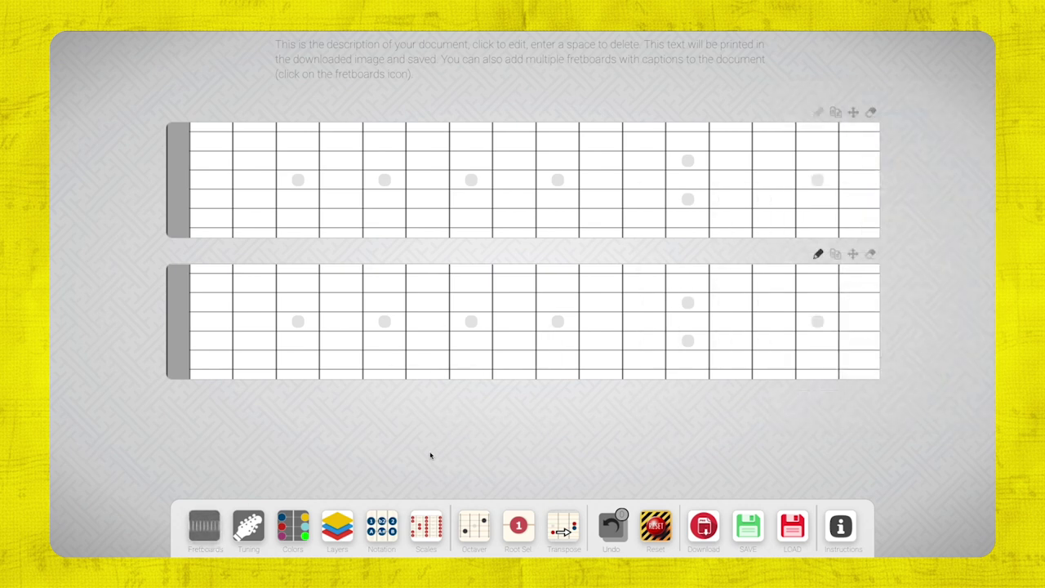
Examine the tuning settings for the number of strings and the note of each string.
{"action": "left_click", "coordinate": [249, 526]}
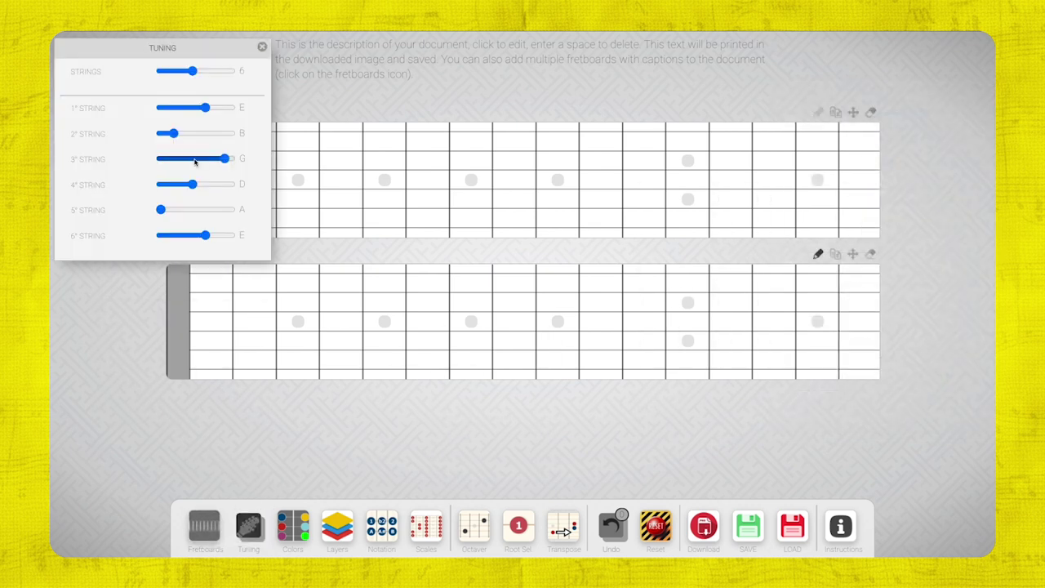
{"action": "left_click", "coordinate": [261, 46]}
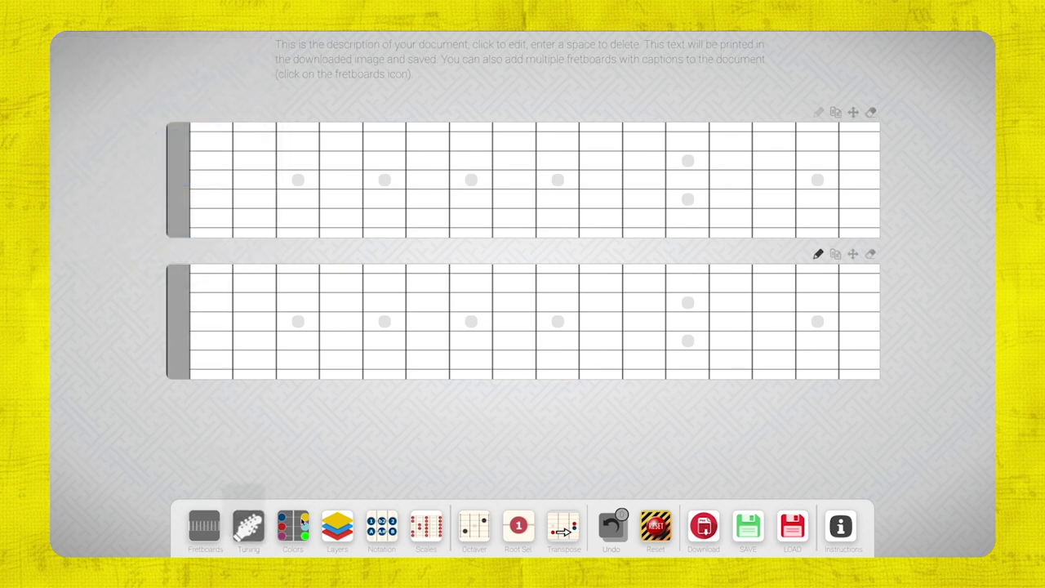
{"action": "left_click", "coordinate": [249, 526]}
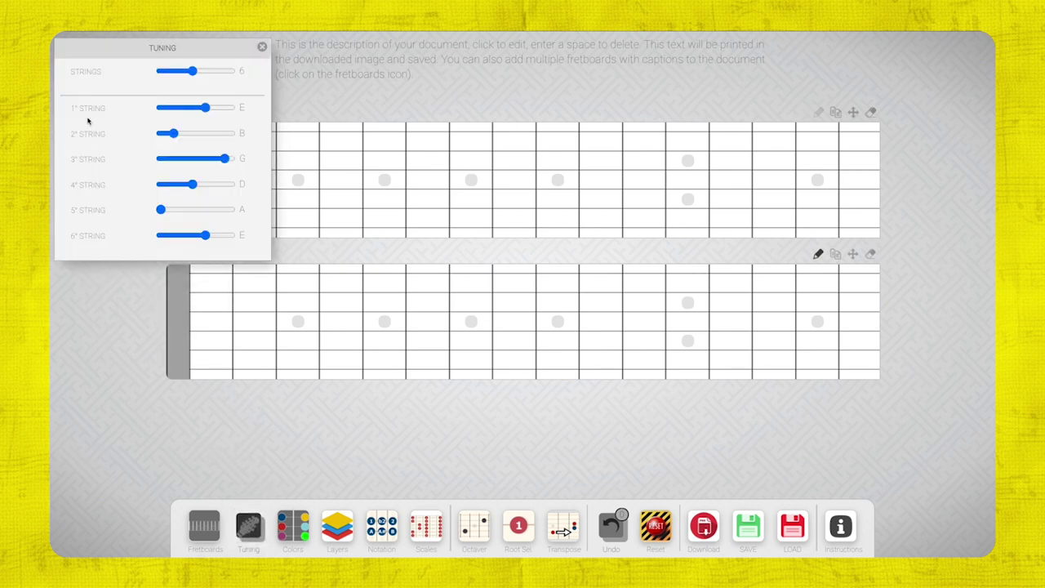
{"action": "left_click", "coordinate": [262, 46]}
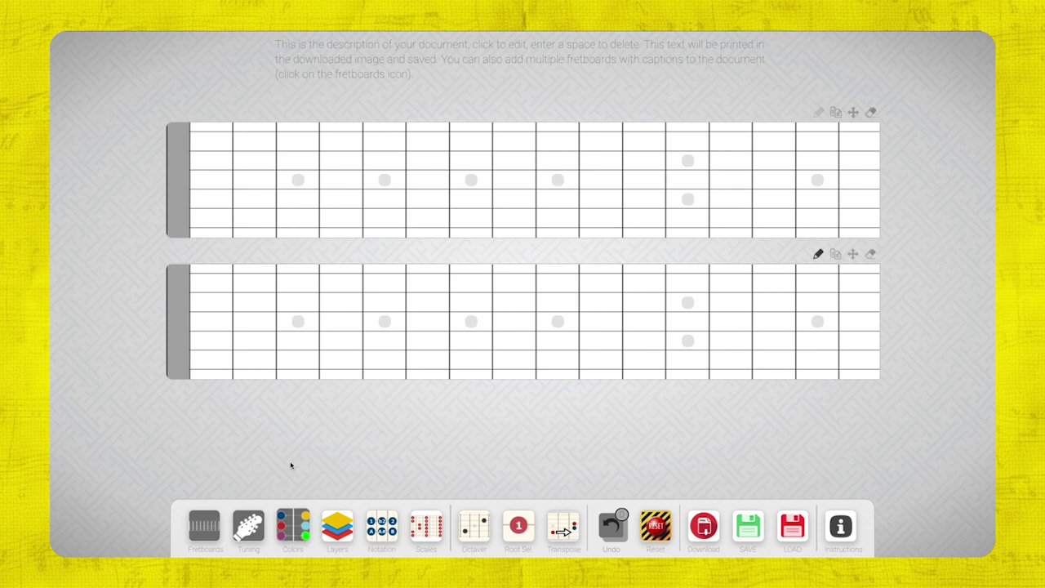
Place red notes on the upper fretboard's fifth string at frets 3, 4, 6 and 7.
{"action": "left_click", "coordinate": [304, 209]}
{"action": "left_click", "coordinate": [341, 209]}
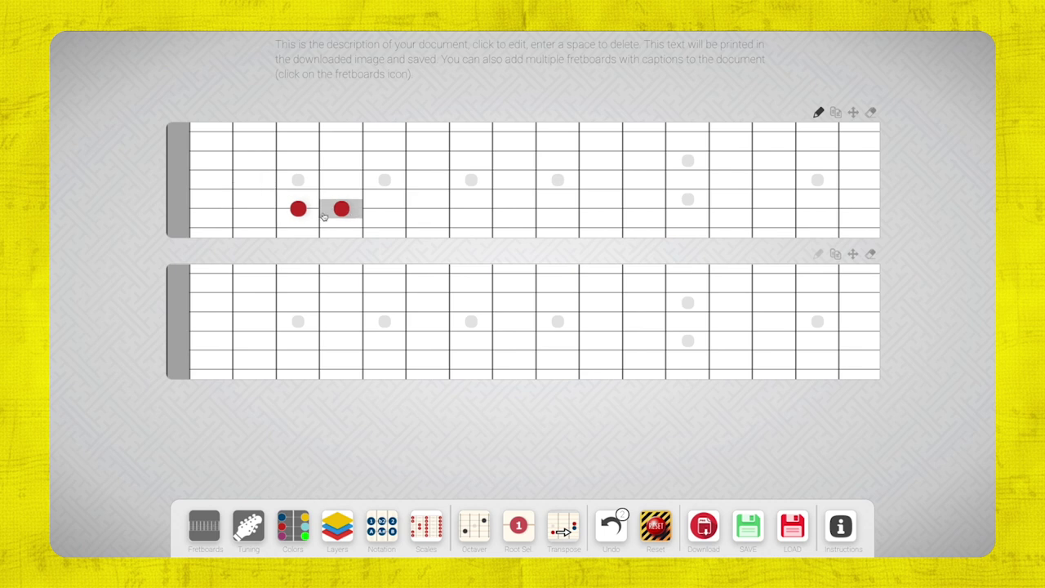
{"action": "left_click", "coordinate": [427, 209]}
{"action": "left_click", "coordinate": [470, 209]}
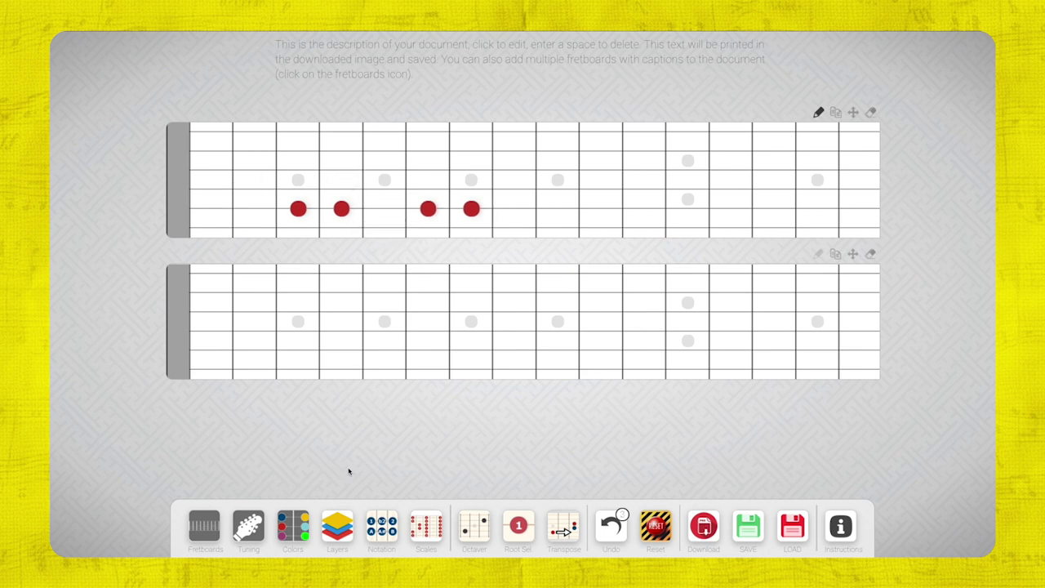
Recolor the four fifth-string notes on the upper fretboard dark blue.
{"action": "left_click", "coordinate": [293, 526]}
{"action": "left_click", "coordinate": [268, 309]}
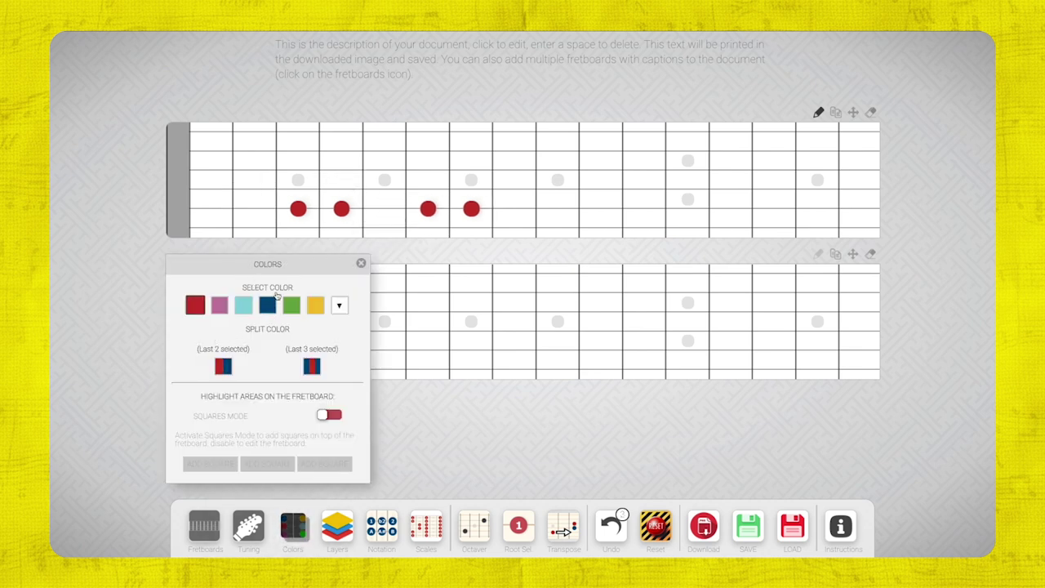
{"action": "left_click", "coordinate": [298, 209]}
{"action": "left_click", "coordinate": [342, 209]}
{"action": "left_click", "coordinate": [427, 209]}
{"action": "left_click", "coordinate": [471, 209]}
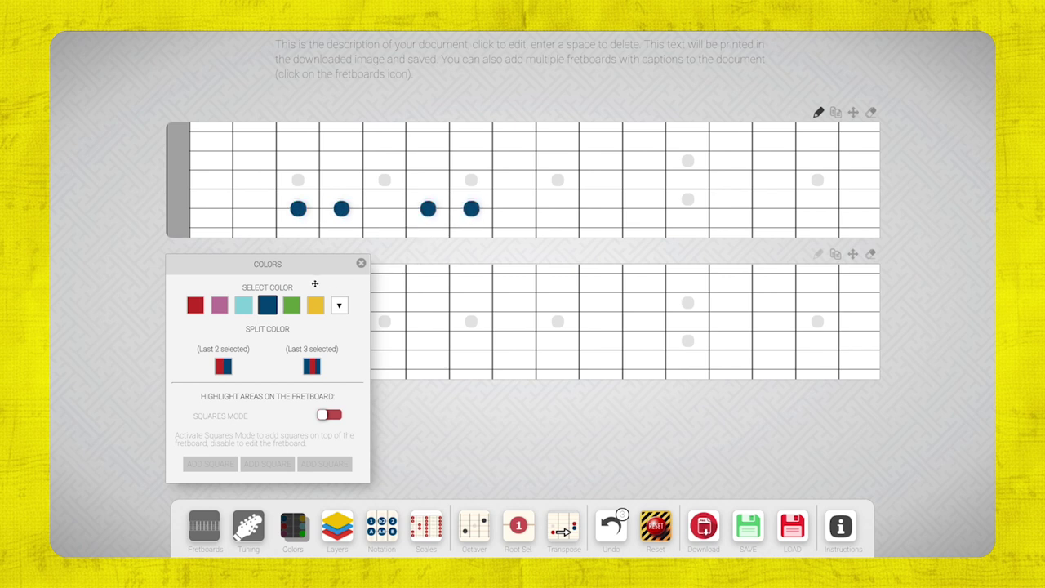
Recolor the third-fret note on the upper fretboard's fifth string red.
{"action": "left_click", "coordinate": [195, 306]}
{"action": "left_click", "coordinate": [298, 209]}
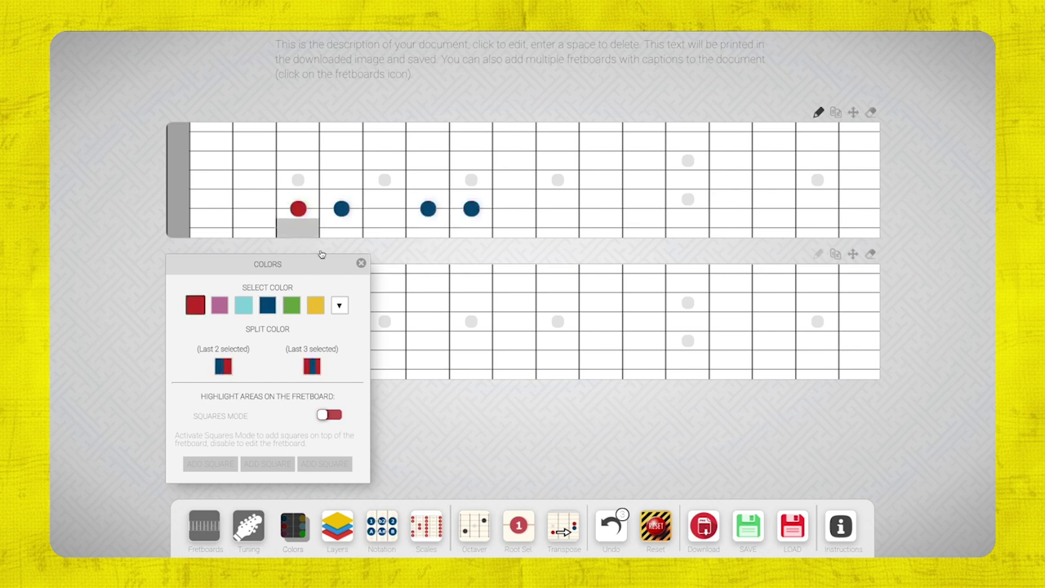
{"action": "left_click", "coordinate": [361, 263]}
Add dark blue notes at frets 4 and 6 of the sixth and fourth strings and frets 3, 5 and 6 of the third string.
{"action": "left_click", "coordinate": [341, 228]}
{"action": "left_click", "coordinate": [417, 235]}
{"action": "left_click", "coordinate": [341, 189]}
{"action": "left_click", "coordinate": [427, 189]}
{"action": "left_click", "coordinate": [303, 168]}
{"action": "left_click", "coordinate": [384, 169]}
{"action": "left_click", "coordinate": [427, 170]}
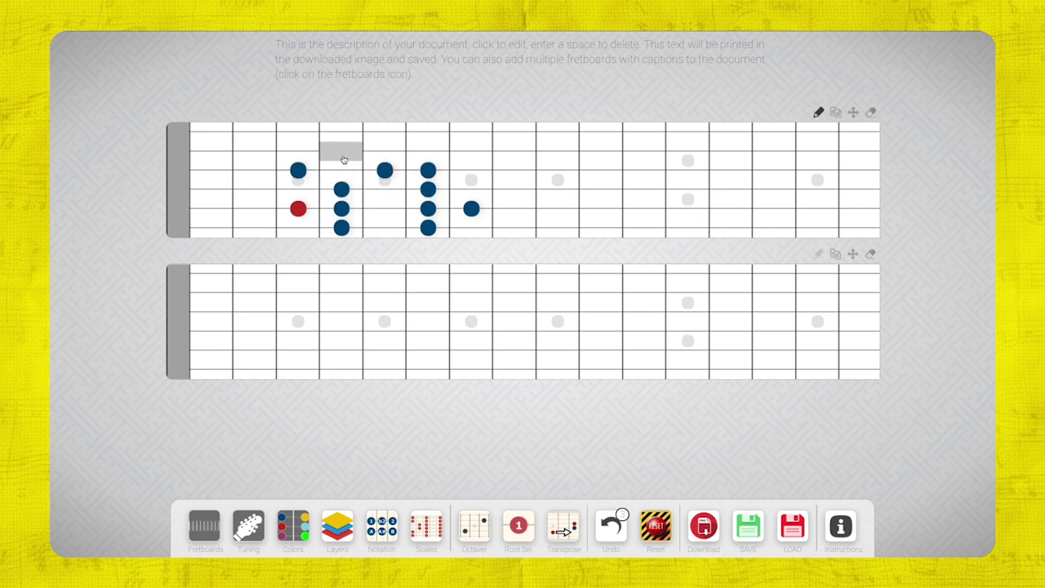
Add dark blue notes at frets 4, 5 and 7 of the second string and frets 4 and 6 of the first string.
{"action": "left_click", "coordinate": [341, 152]}
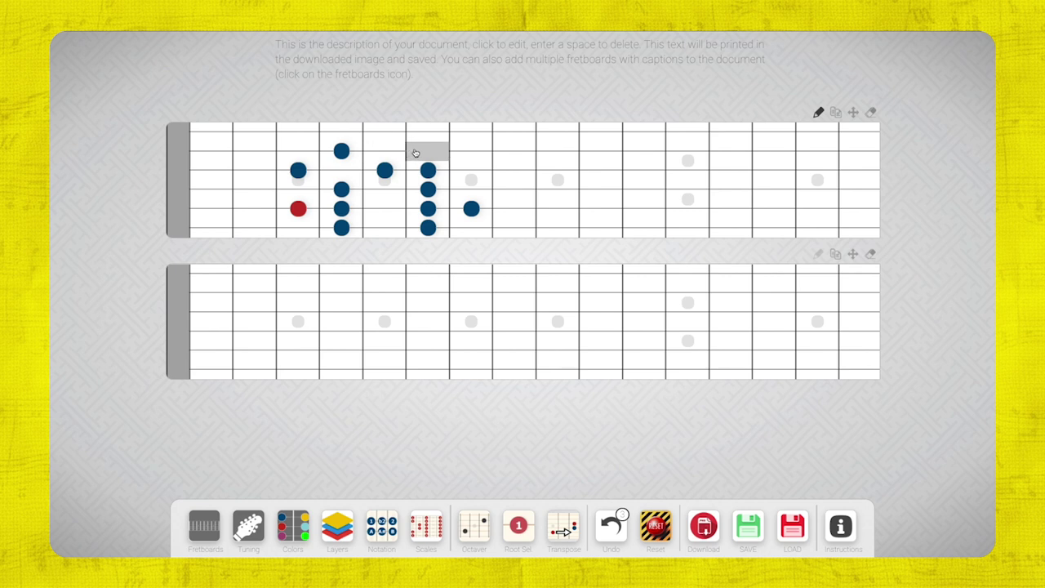
{"action": "left_click", "coordinate": [421, 151]}
{"action": "left_click", "coordinate": [425, 154]}
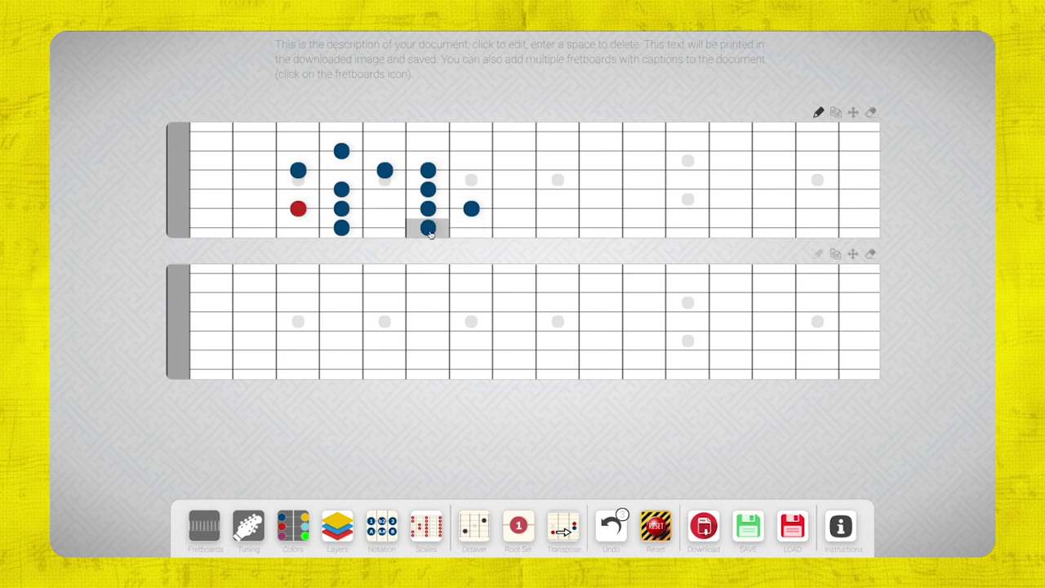
{"action": "left_click", "coordinate": [390, 155]}
{"action": "left_click", "coordinate": [470, 151]}
{"action": "left_click", "coordinate": [341, 133]}
{"action": "left_click", "coordinate": [427, 132]}
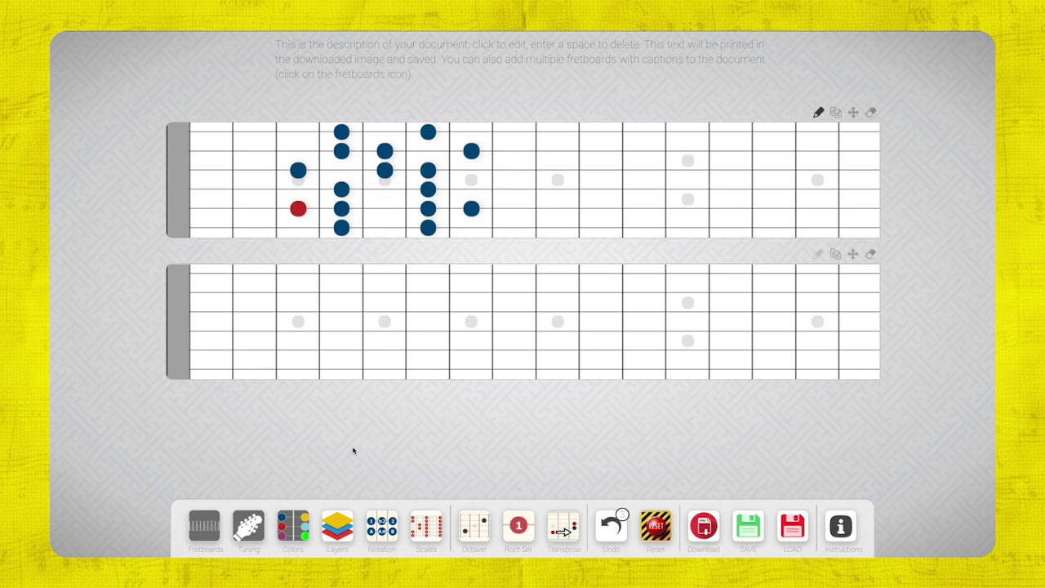
Recolor the fifth-fret note on the upper fretboard's third string red.
{"action": "left_click", "coordinate": [292, 526]}
{"action": "left_click", "coordinate": [195, 306]}
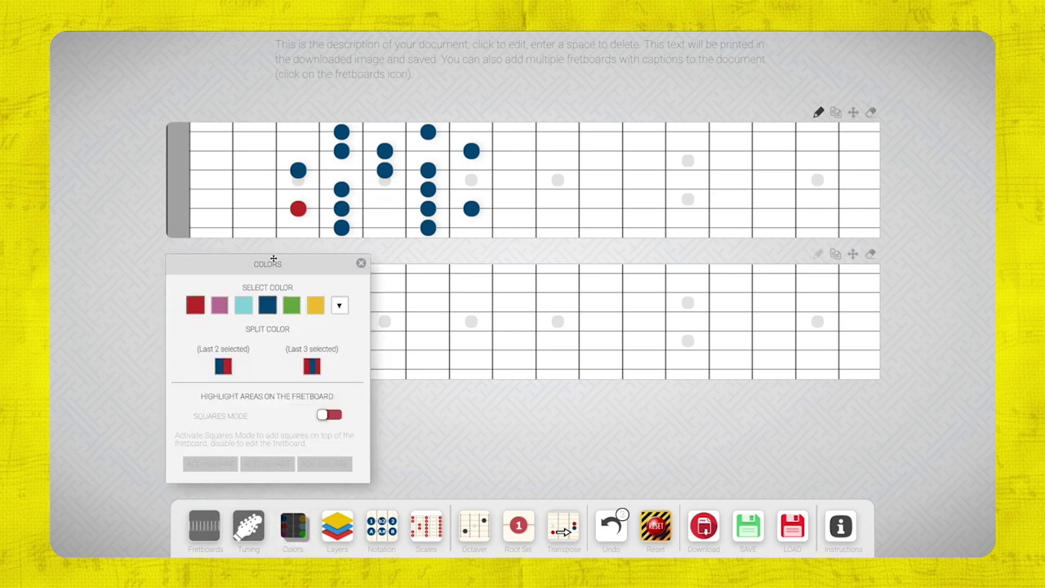
{"action": "left_click", "coordinate": [384, 169]}
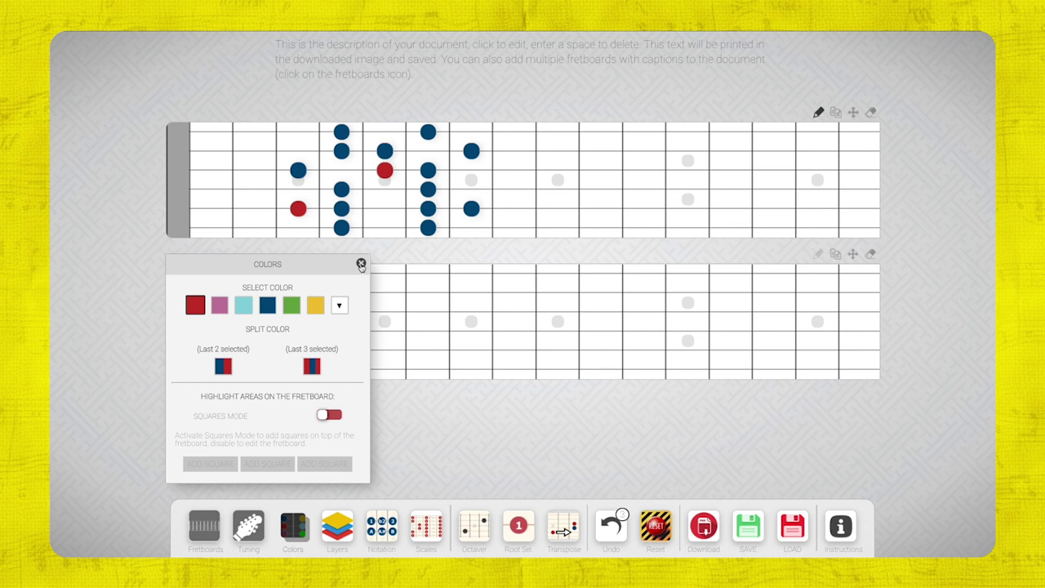
{"action": "left_click", "coordinate": [360, 264]}
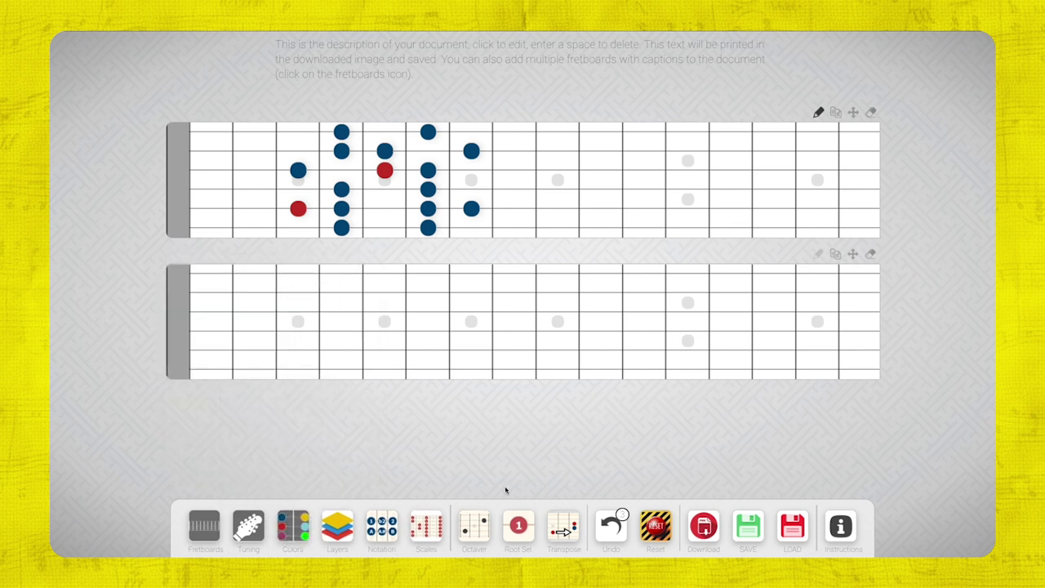
Set the red third-fret note on the upper fretboard's fifth string as the root note.
{"action": "left_click", "coordinate": [516, 526]}
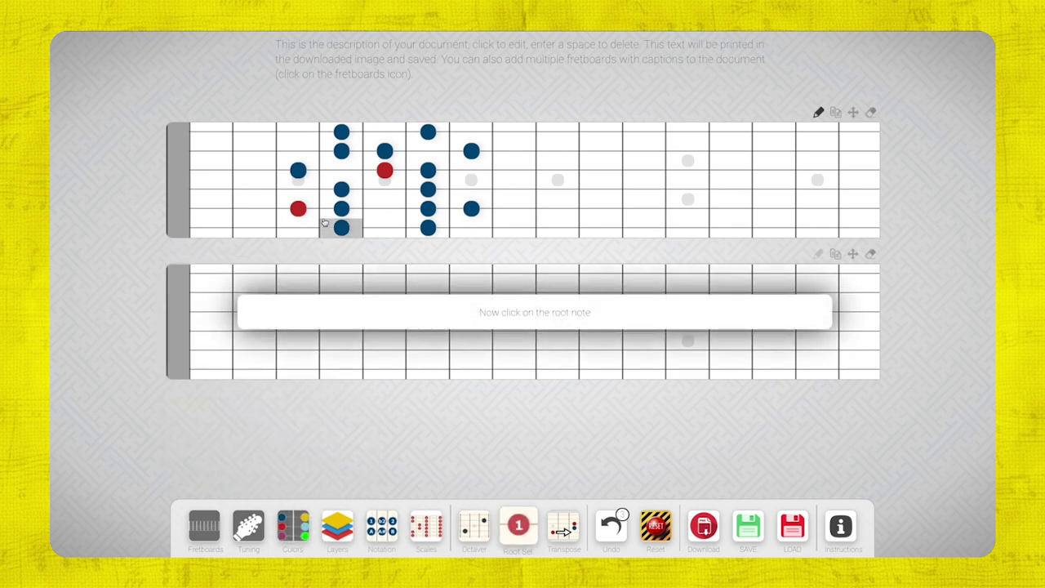
{"action": "left_click", "coordinate": [298, 208]}
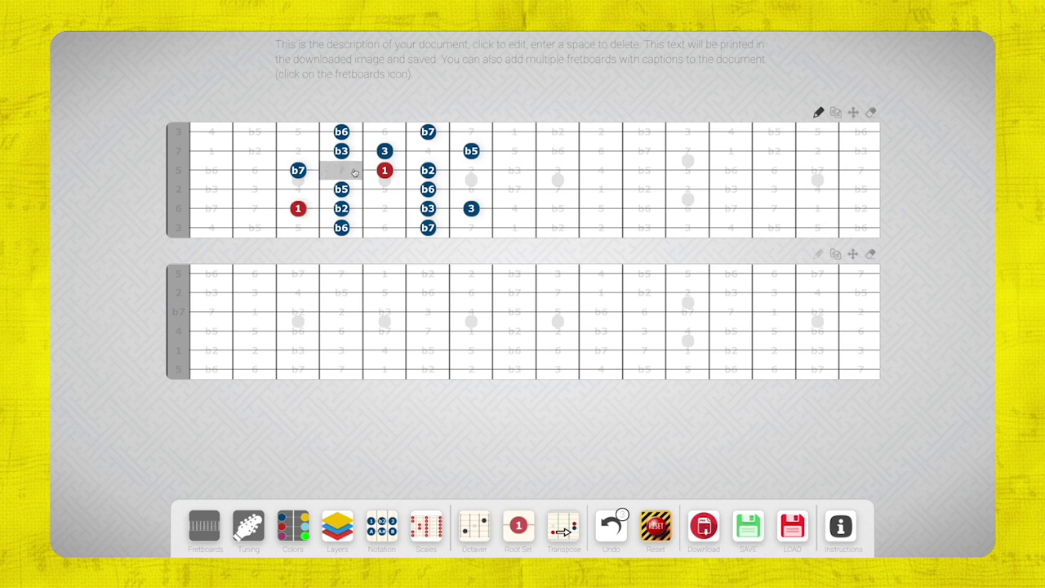
{"action": "left_click", "coordinate": [335, 527]}
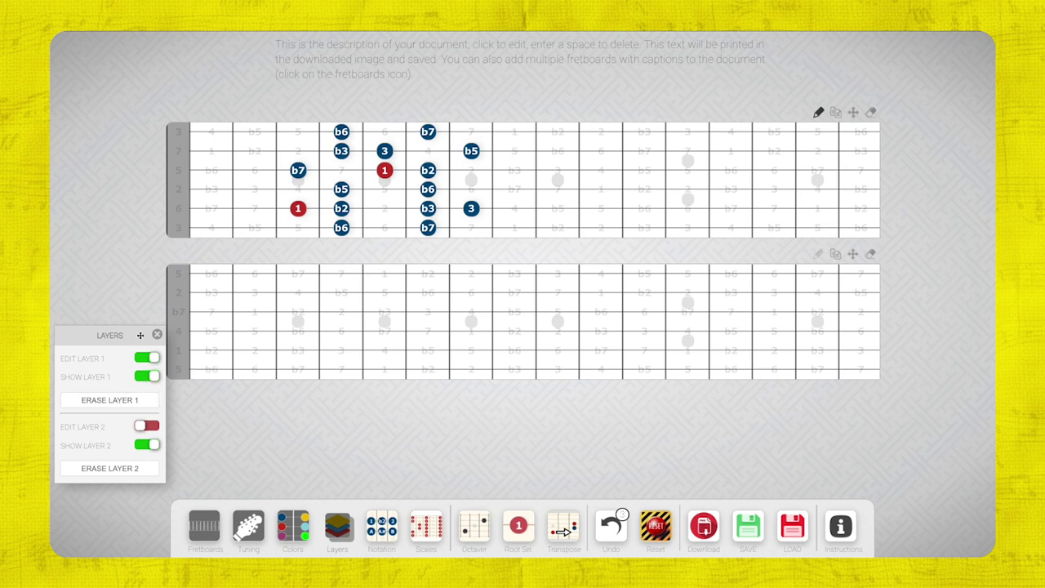
{"action": "left_click", "coordinate": [156, 335]}
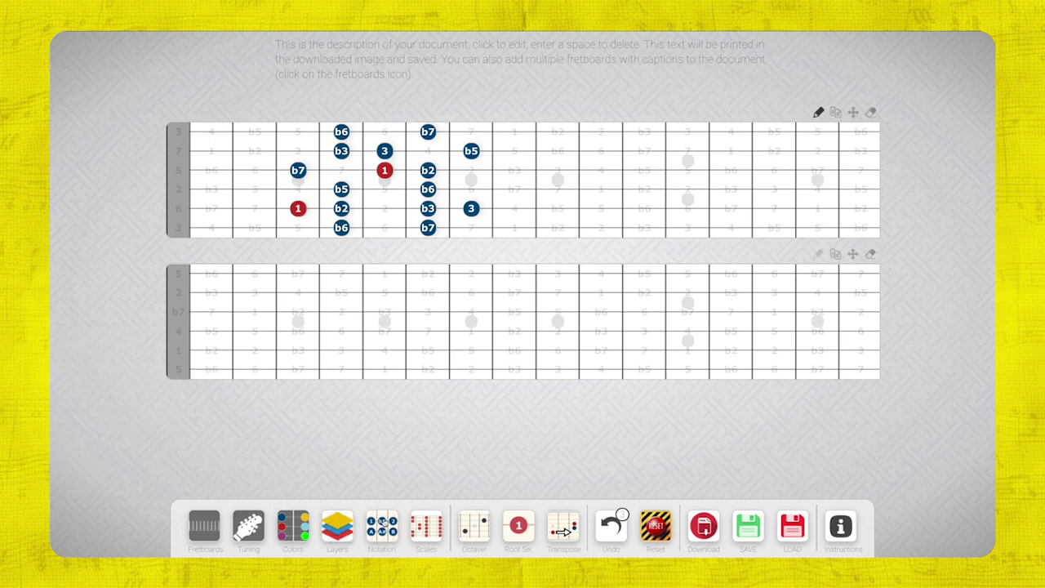
Try showing the b5 interval labels as #4 in the notation settings and switch them back to b5.
{"action": "left_click", "coordinate": [389, 532]}
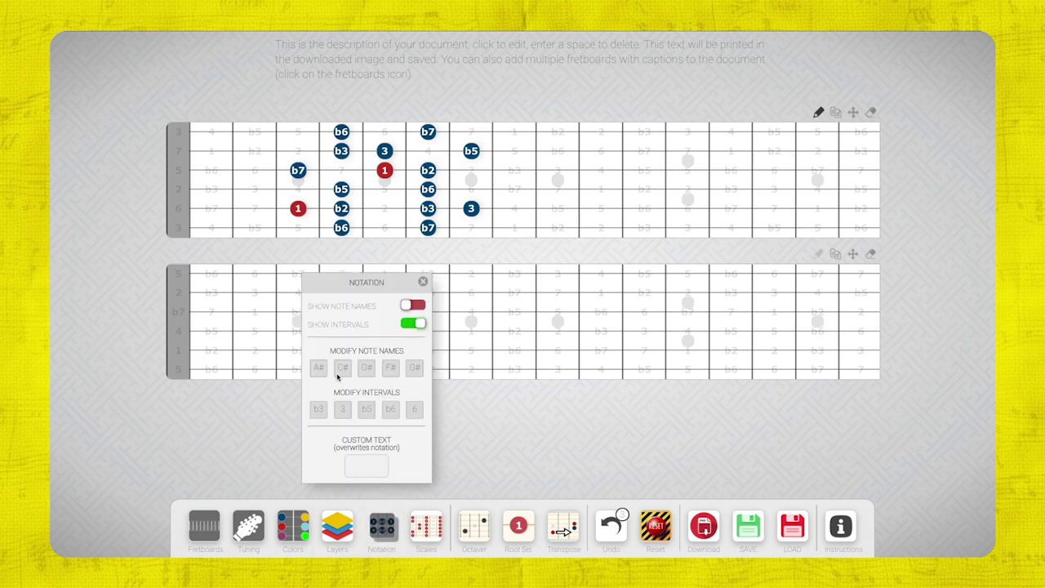
{"action": "left_click", "coordinate": [369, 464]}
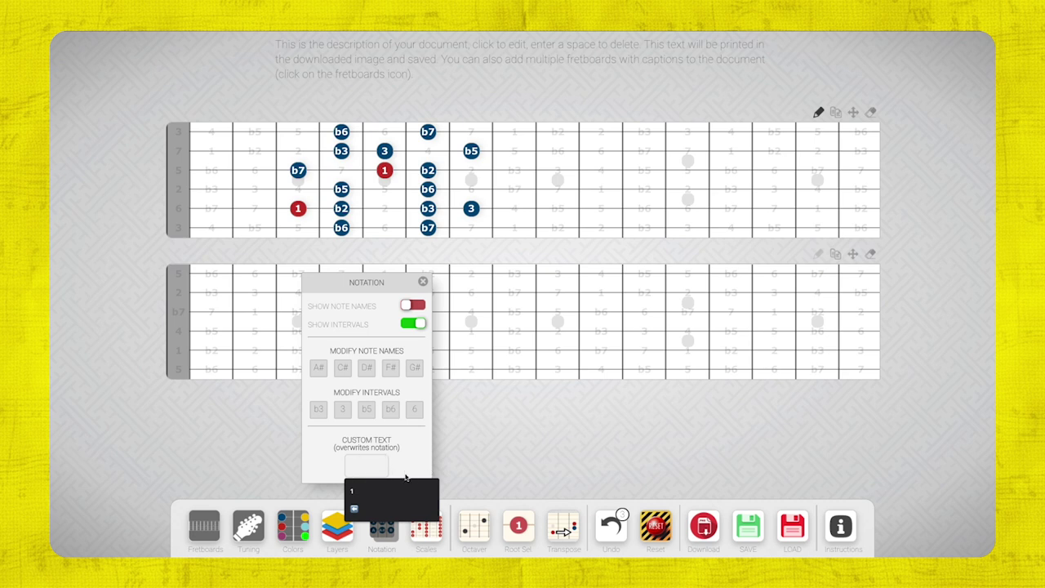
{"action": "left_click", "coordinate": [371, 418]}
{"action": "left_click", "coordinate": [368, 414]}
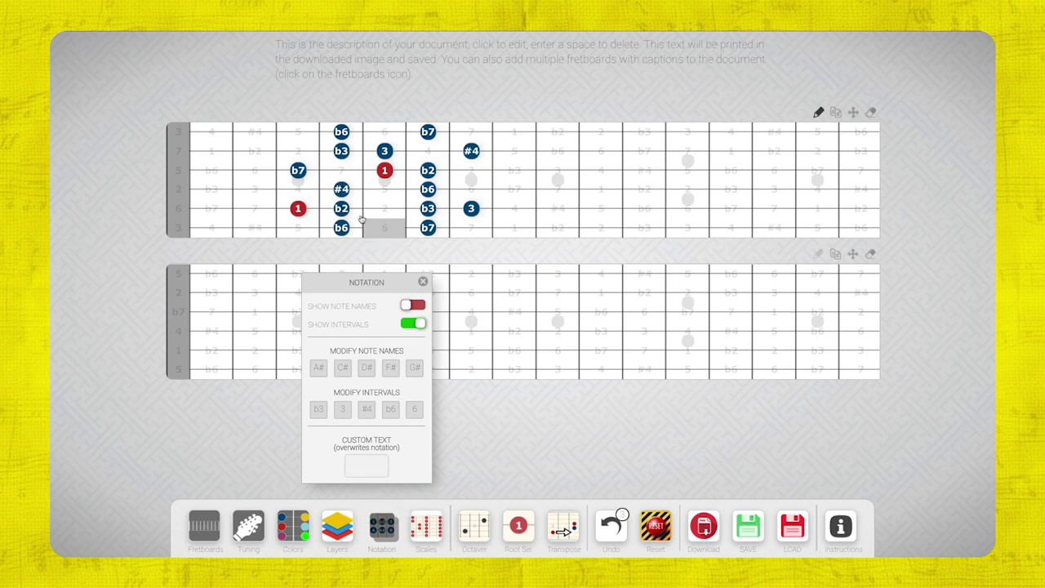
{"action": "left_click", "coordinate": [366, 412]}
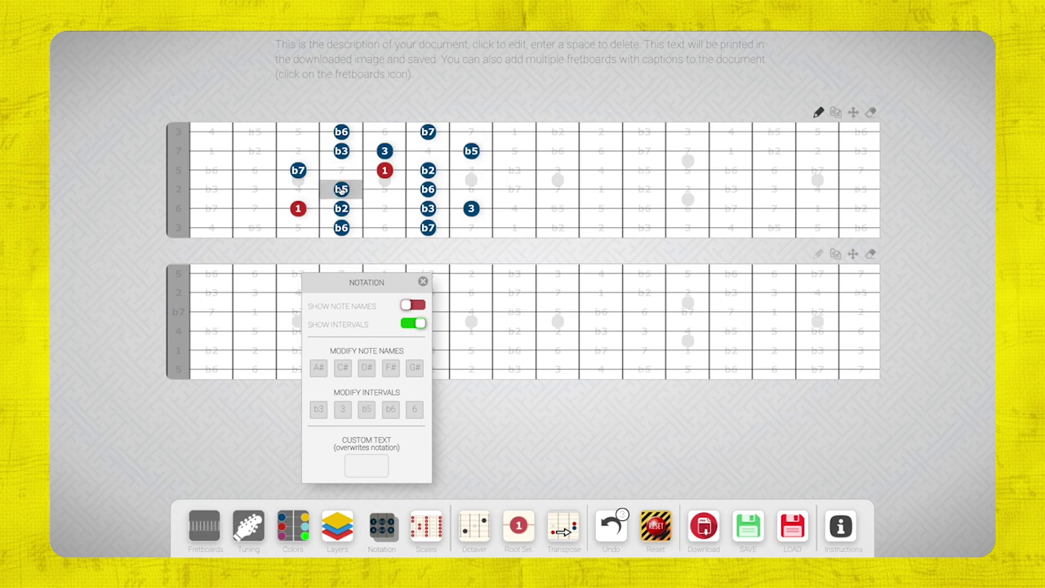
Change the b6 interval labels to #5 in the notation settings.
{"action": "left_click", "coordinate": [391, 411]}
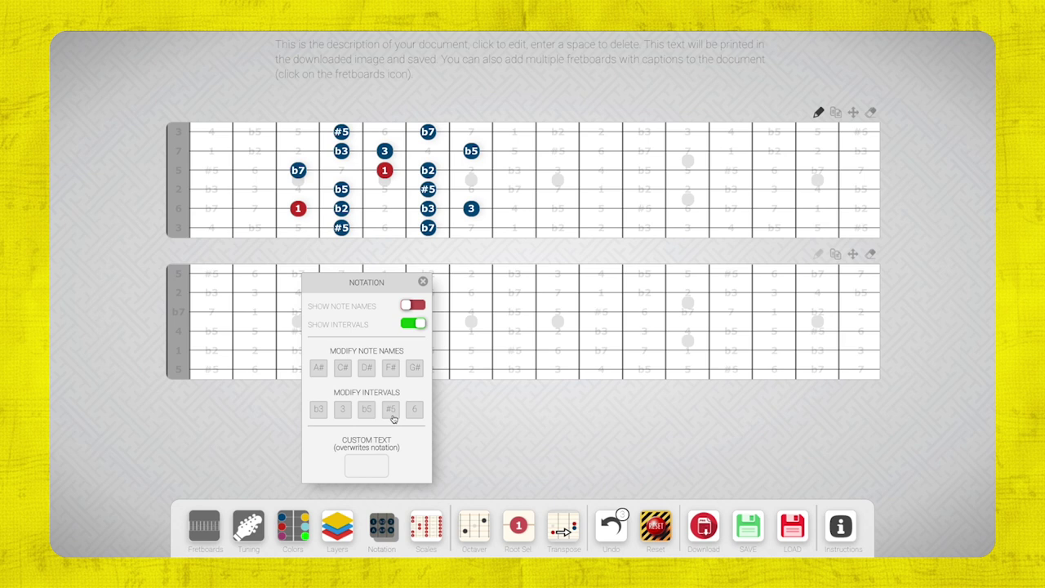
{"action": "left_click", "coordinate": [391, 411]}
{"action": "left_click", "coordinate": [391, 412]}
{"action": "left_click", "coordinate": [391, 411]}
{"action": "left_click", "coordinate": [391, 412]}
Label the dark blue notes at fret 4 of the fifth string and fret 6 of the third string with custom text b9.
{"action": "left_click", "coordinate": [364, 465]}
{"action": "type", "text": "b9"}
{"action": "left_click", "coordinate": [343, 209]}
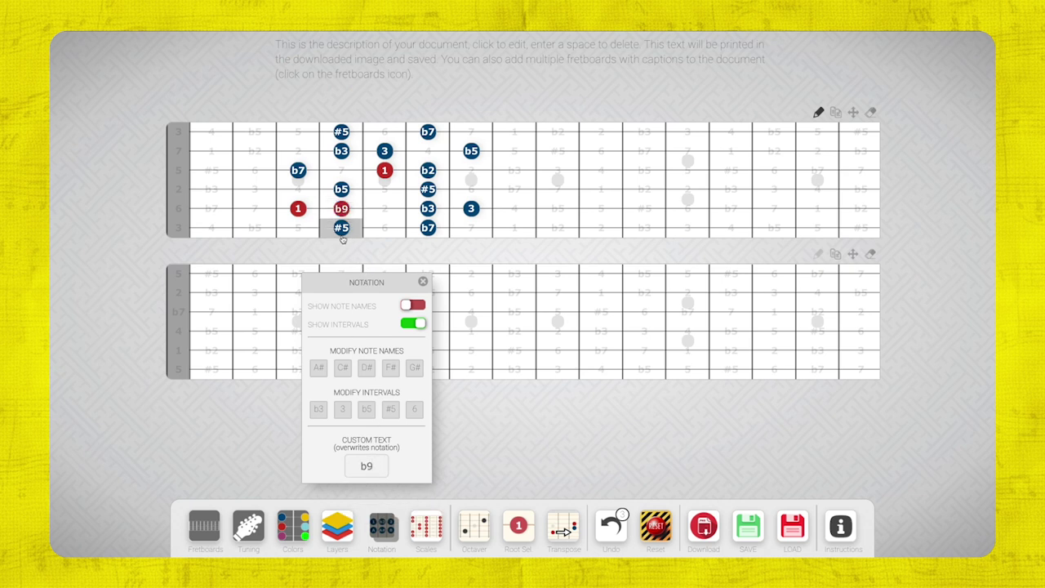
{"action": "left_click", "coordinate": [281, 532]}
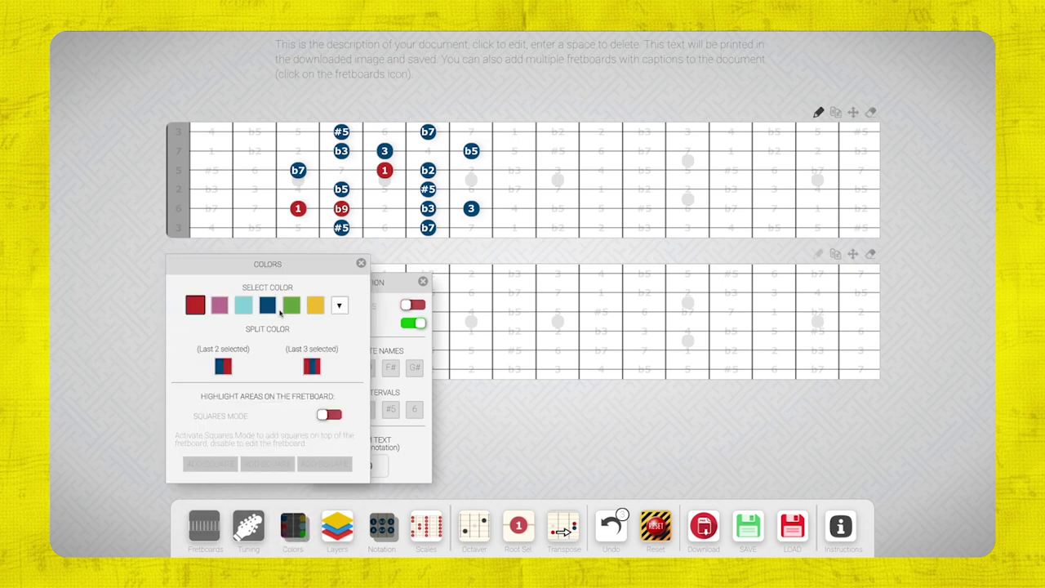
{"action": "left_click", "coordinate": [361, 264]}
{"action": "left_click", "coordinate": [353, 216]}
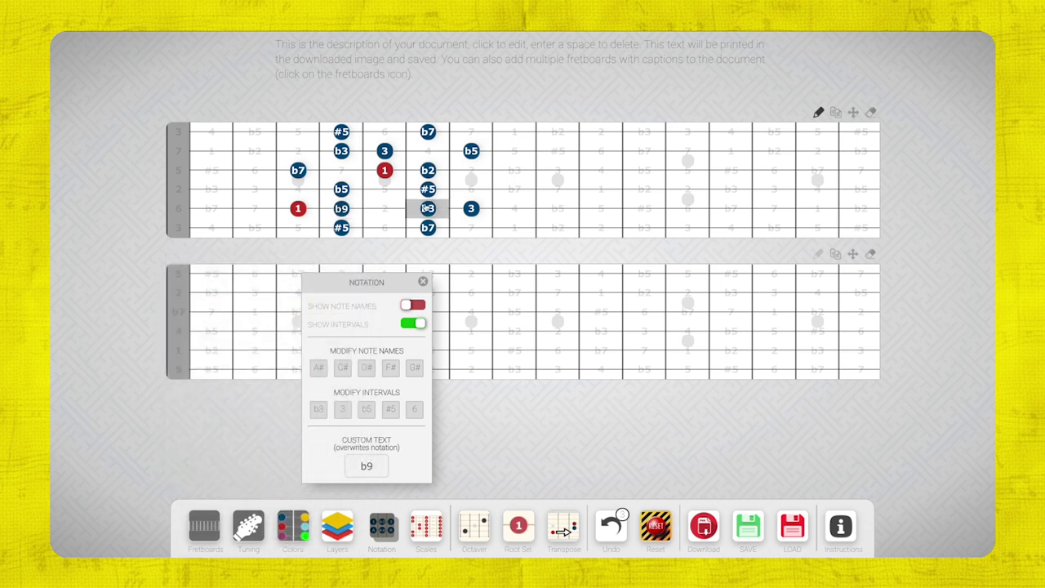
{"action": "left_click", "coordinate": [427, 170]}
{"action": "left_click", "coordinate": [558, 189]}
{"action": "left_click", "coordinate": [557, 189]}
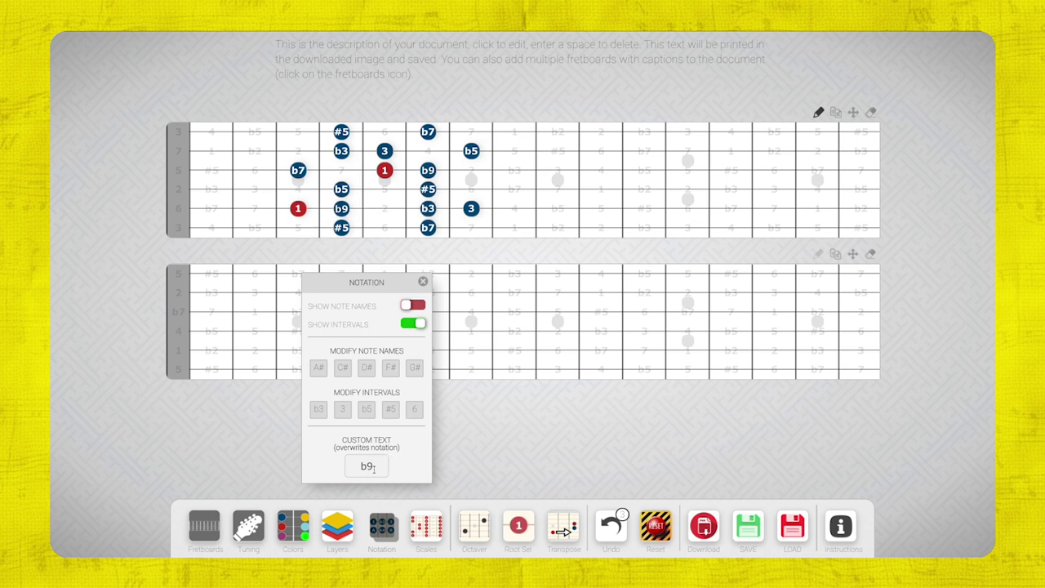
Label the notes at fret 6 of the fifth string and fret 4 of the second string with custom text #9.
{"action": "key", "text": "BackSpace"}
{"action": "left_click", "coordinate": [428, 210]}
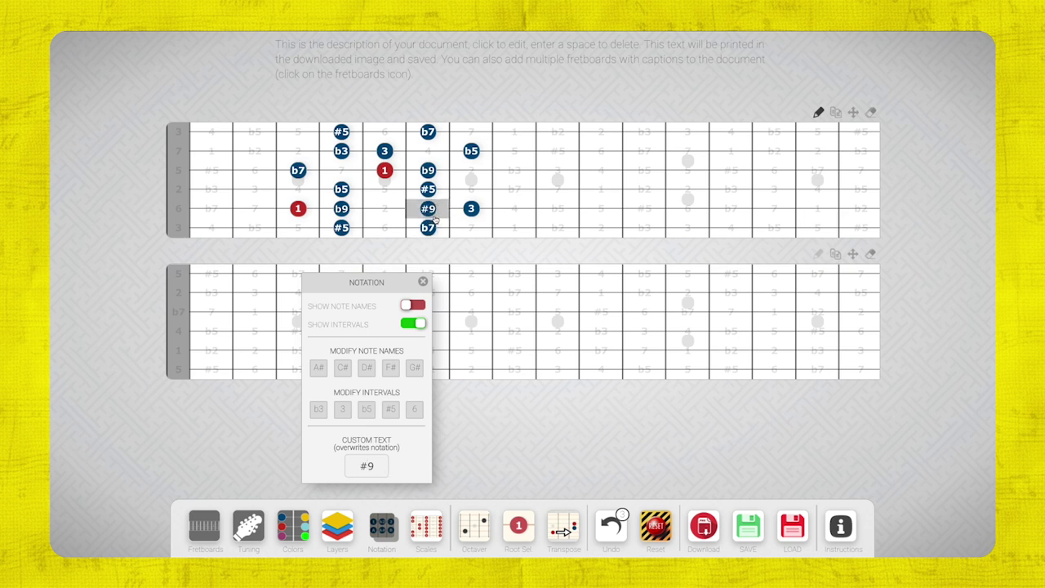
{"action": "left_click", "coordinate": [342, 153]}
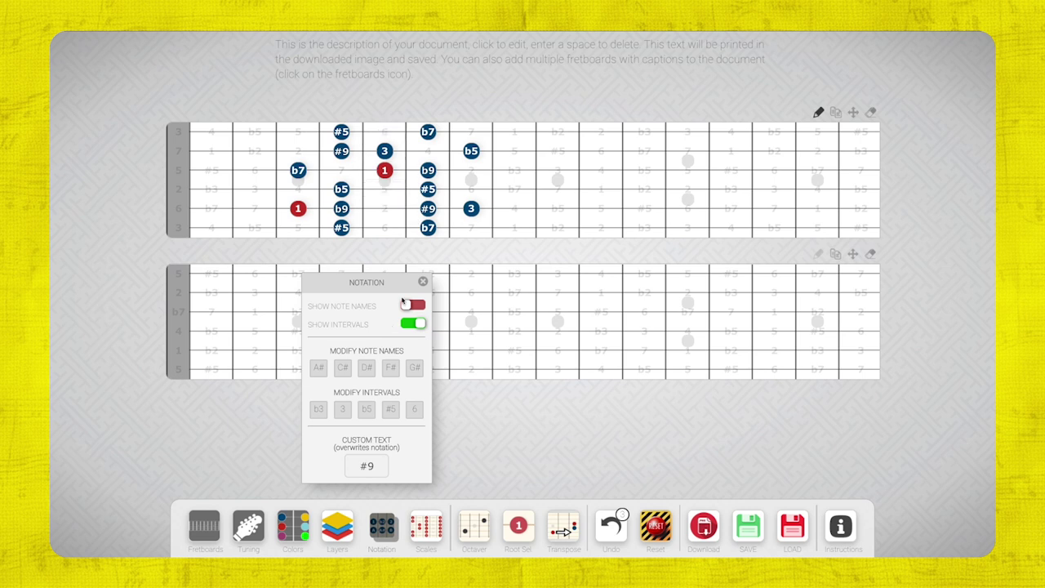
{"action": "left_click", "coordinate": [423, 282]}
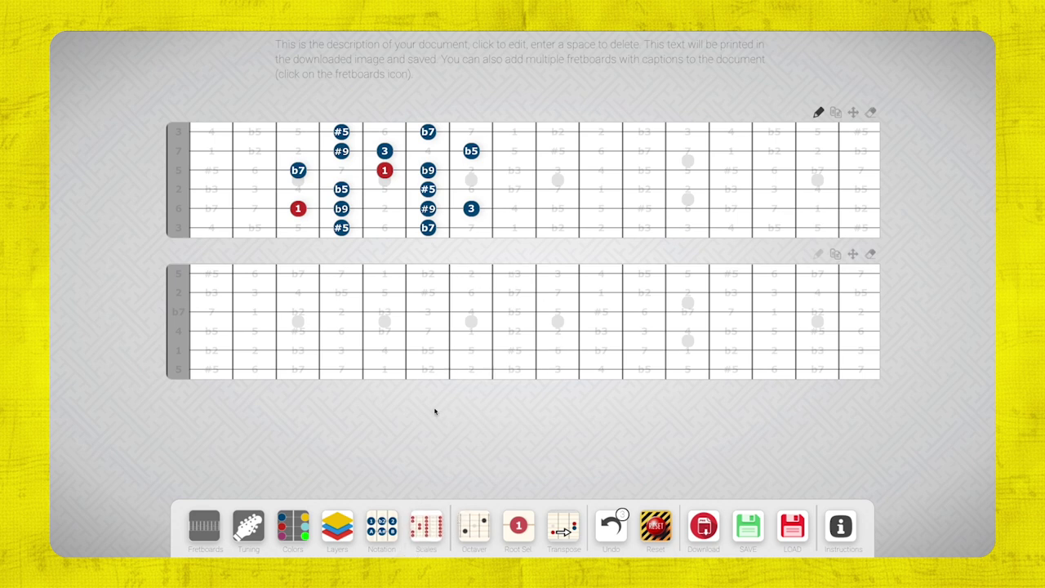
{"action": "left_click", "coordinate": [428, 532]}
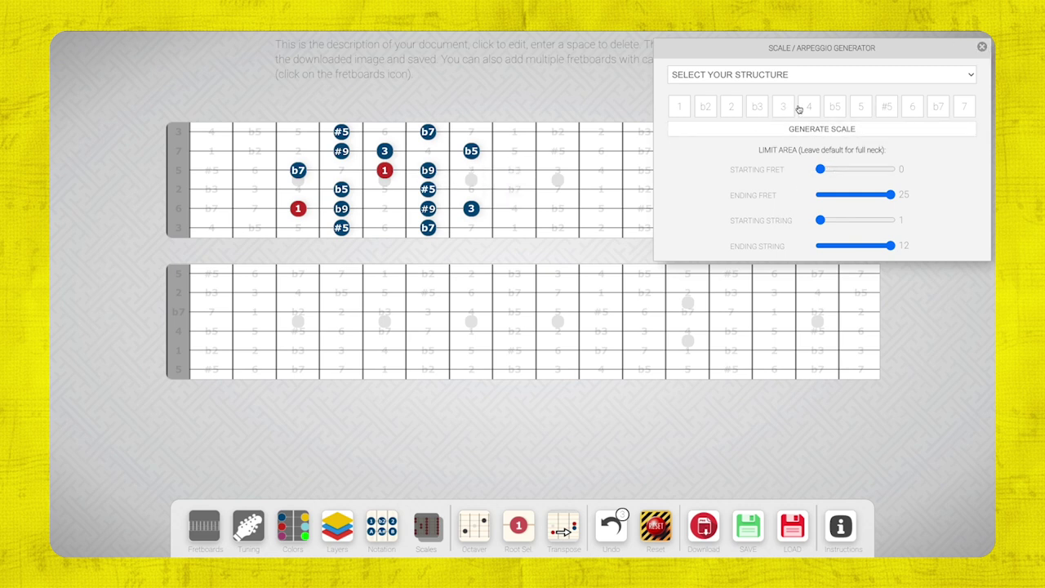
{"action": "left_click", "coordinate": [982, 48]}
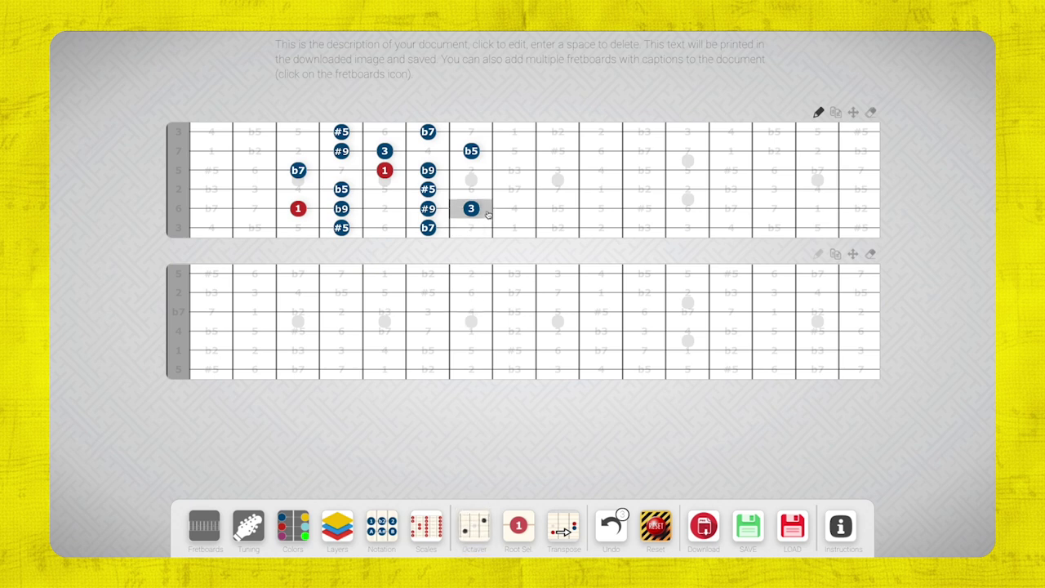
Add a dark blue #9 note at fret 10 of the upper fretboard's fourth string and clear the custom notation text.
{"action": "left_click", "coordinate": [601, 189]}
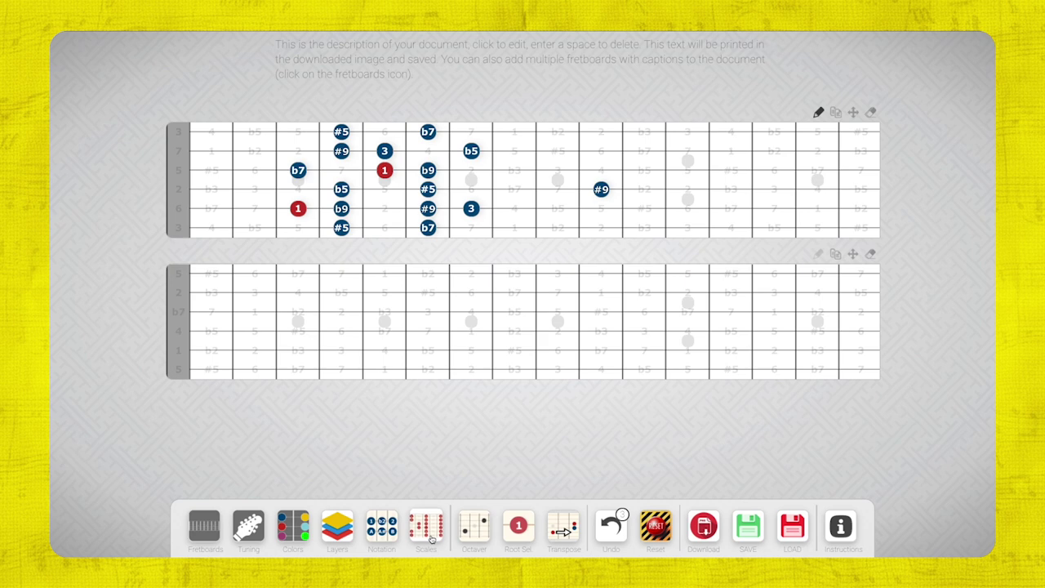
{"action": "left_click", "coordinate": [381, 526]}
{"action": "left_click_drag", "start_coordinate": [374, 465], "coordinate": [361, 465]}
{"action": "key", "text": "BackSpace"}
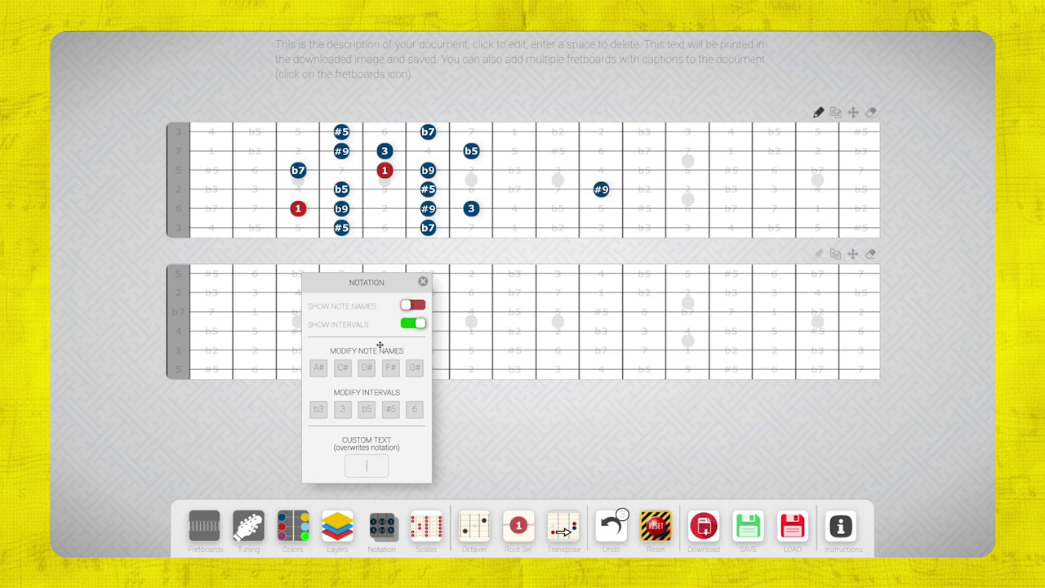
{"action": "left_click", "coordinate": [423, 281]}
Try the Octaver on the tenth-fret note of the upper fretboard's fourth string.
{"action": "left_click", "coordinate": [472, 530]}
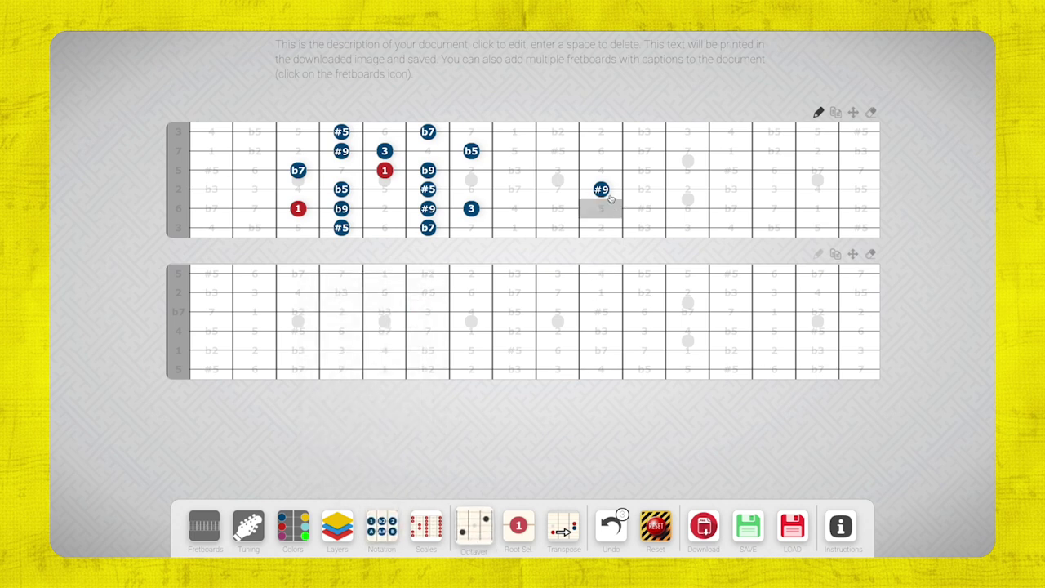
{"action": "left_click", "coordinate": [601, 189]}
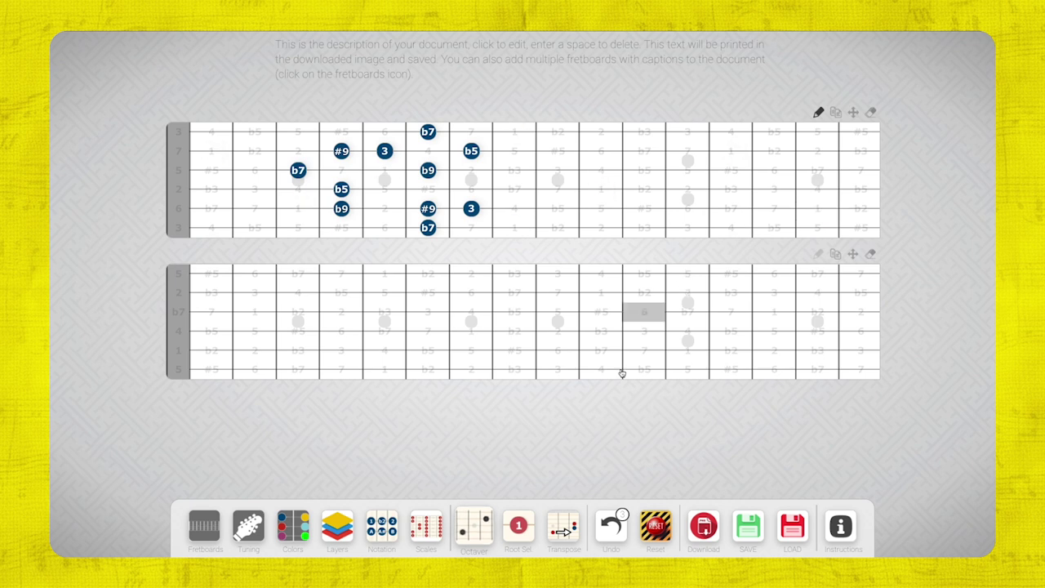
Set the root at fret 3 of the upper fretboard's fifth string and add a root note at fret 5 of the third string.
{"action": "left_click", "coordinate": [517, 537]}
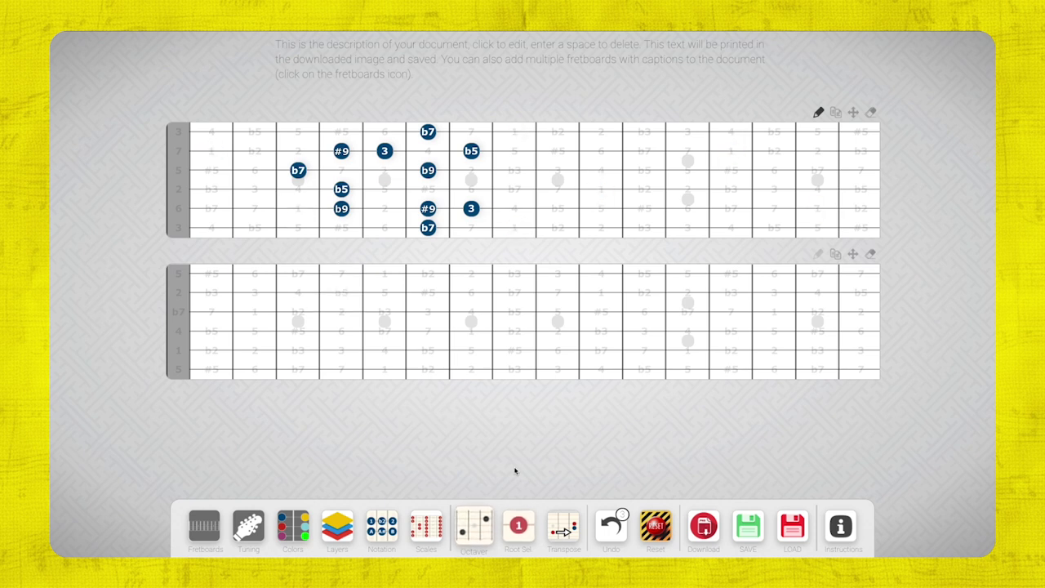
{"action": "left_click", "coordinate": [518, 525]}
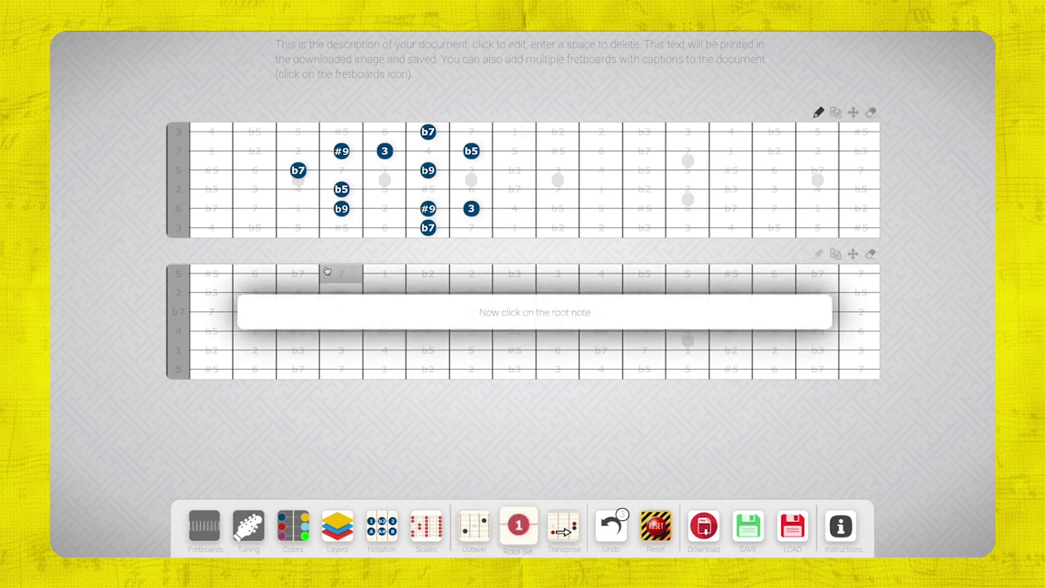
{"action": "left_click", "coordinate": [300, 211]}
{"action": "left_click", "coordinate": [390, 178]}
Recolor the root notes at fret 3 of the fifth string and fret 5 of the third string red.
{"action": "left_click", "coordinate": [293, 526]}
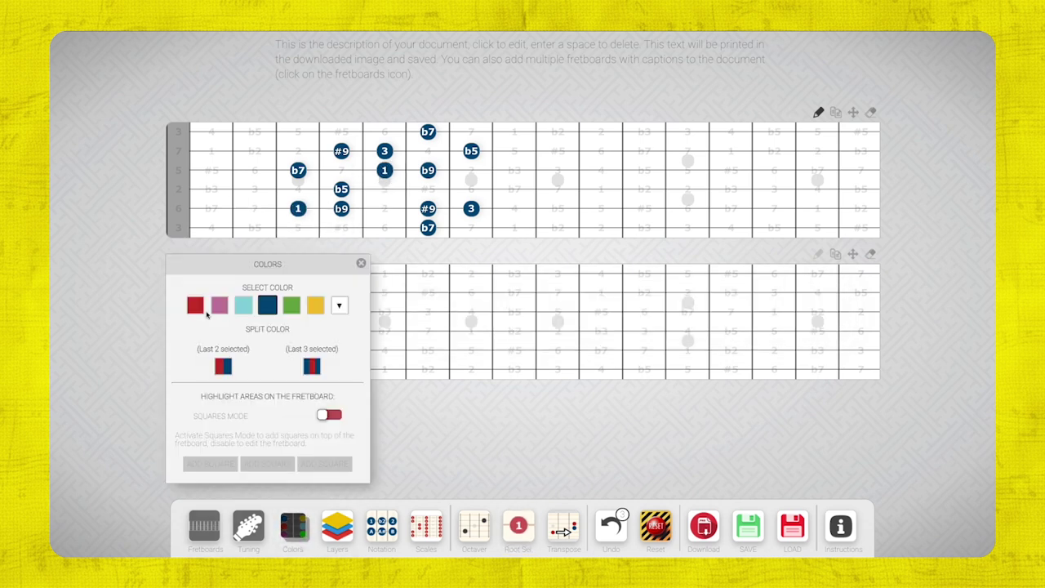
{"action": "left_click", "coordinate": [197, 305]}
{"action": "left_click", "coordinate": [298, 210]}
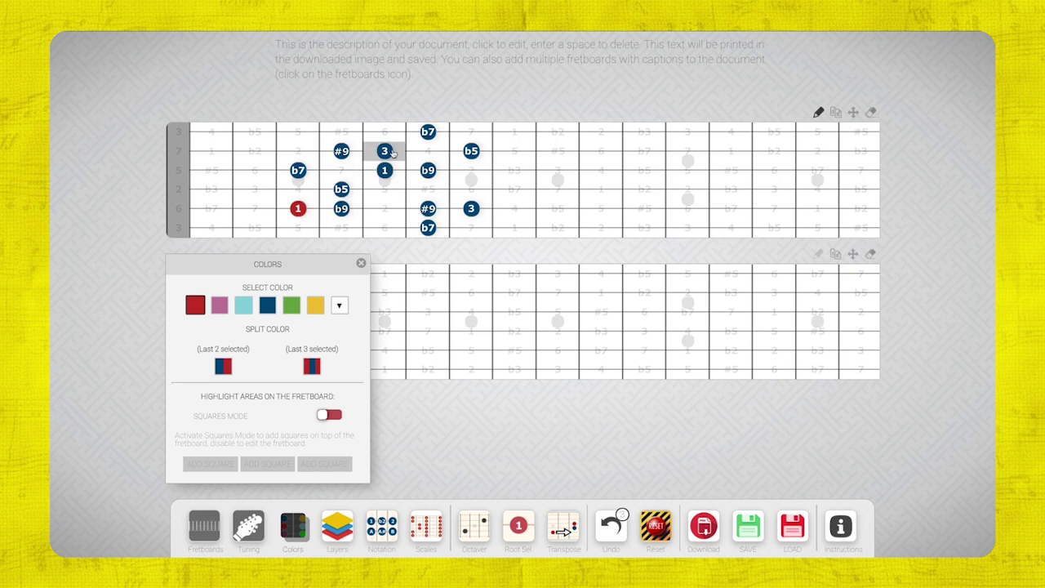
{"action": "left_click", "coordinate": [382, 176]}
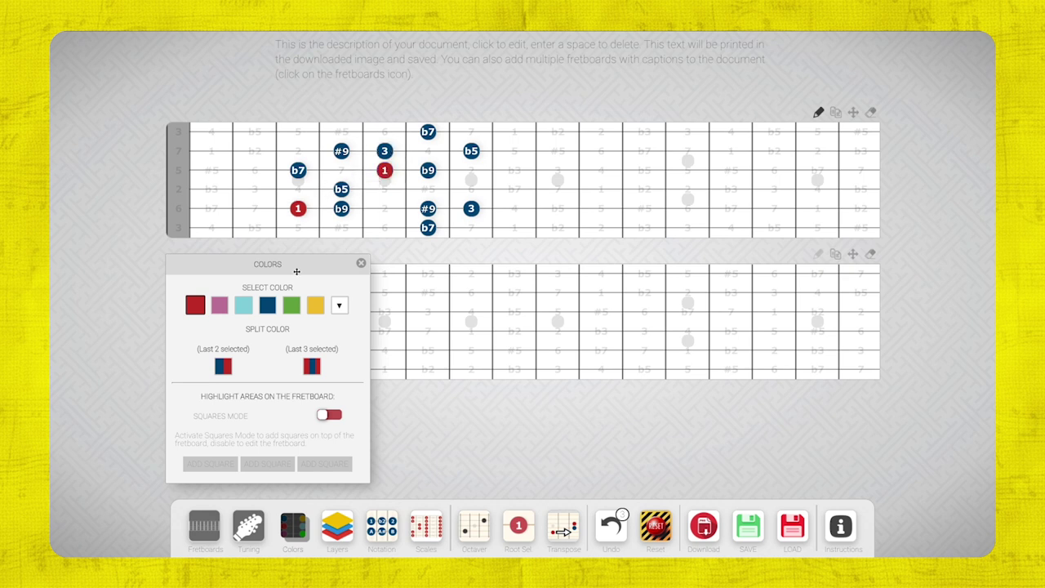
{"action": "left_click", "coordinate": [360, 265]}
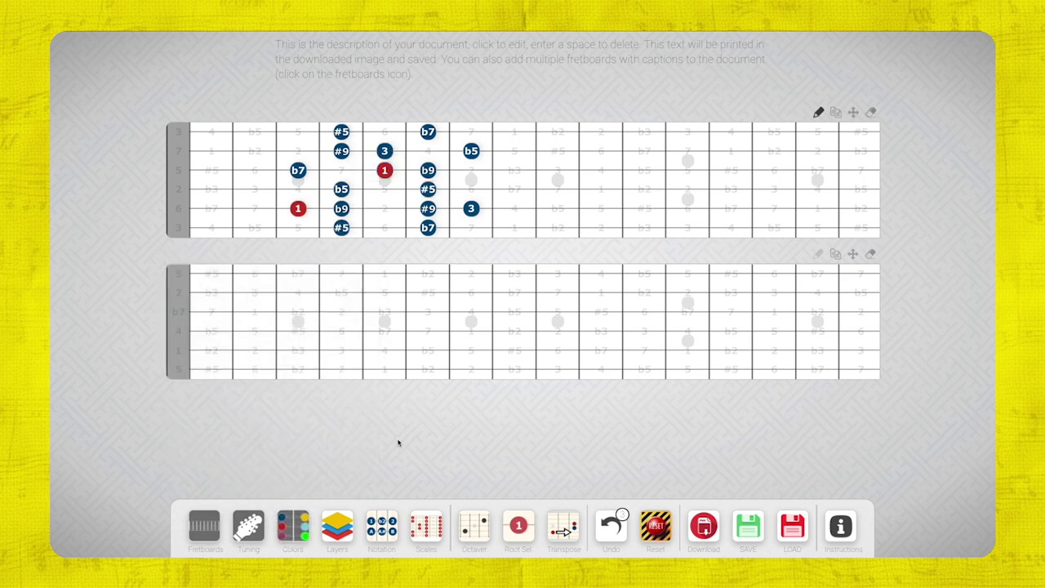
Transpose the whole current layer up two frets and back down two frets.
{"action": "left_click", "coordinate": [562, 529]}
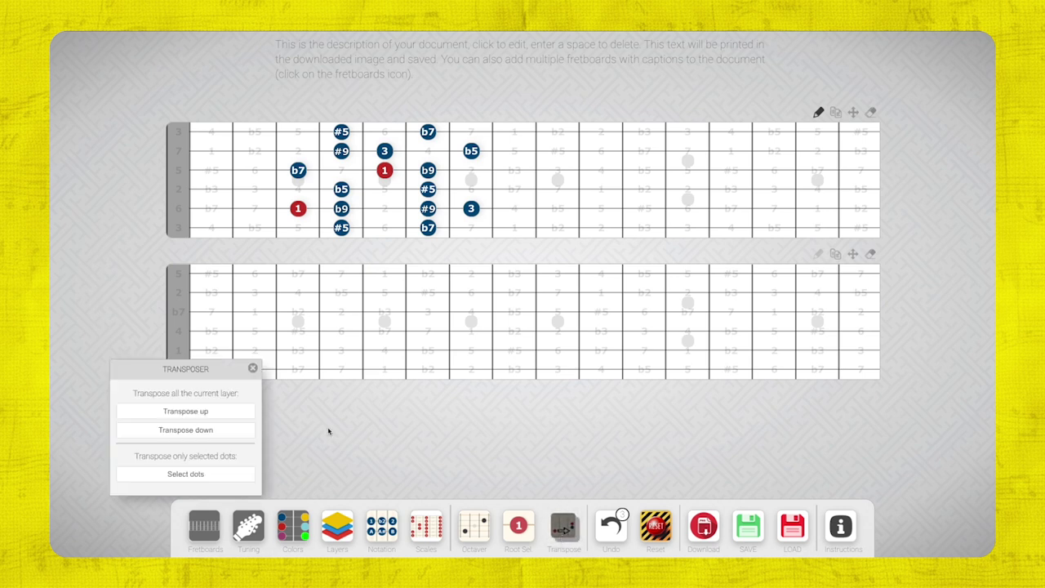
{"action": "left_click", "coordinate": [186, 411]}
{"action": "left_click", "coordinate": [188, 412]}
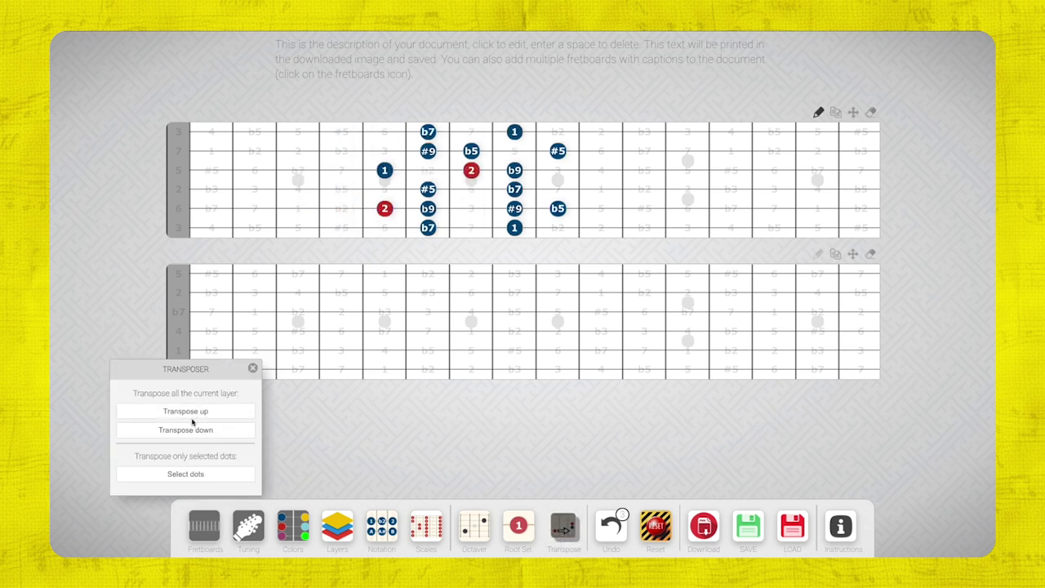
{"action": "left_click", "coordinate": [191, 431]}
{"action": "left_click", "coordinate": [192, 431]}
Transpose the whole current layer up three frets and back down three frets, and close the transposer.
{"action": "left_click", "coordinate": [184, 411]}
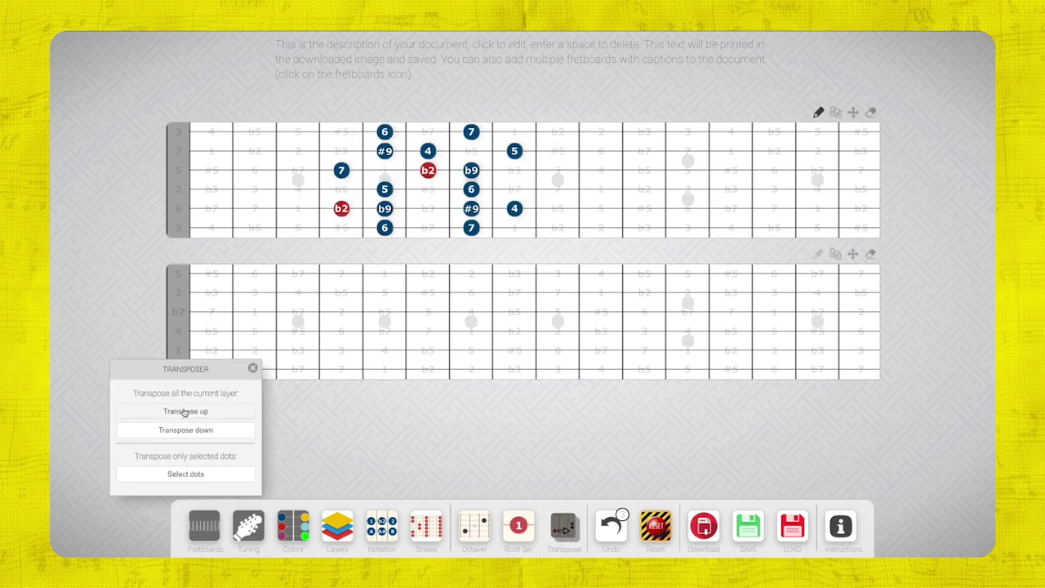
{"action": "left_click", "coordinate": [185, 412]}
{"action": "left_click", "coordinate": [185, 412]}
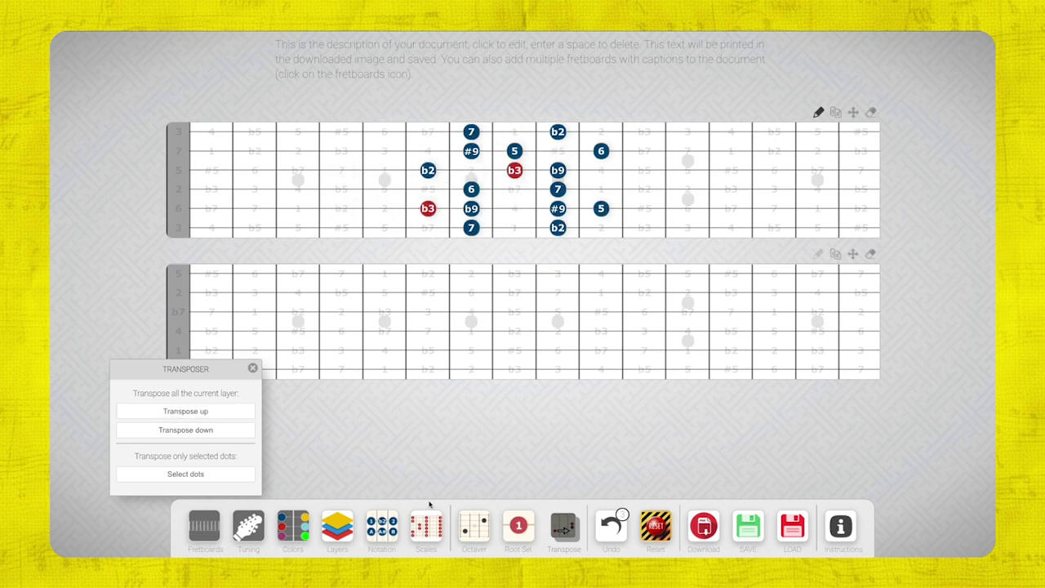
{"action": "left_click", "coordinate": [204, 431]}
{"action": "left_click", "coordinate": [205, 432]}
{"action": "left_click", "coordinate": [207, 433]}
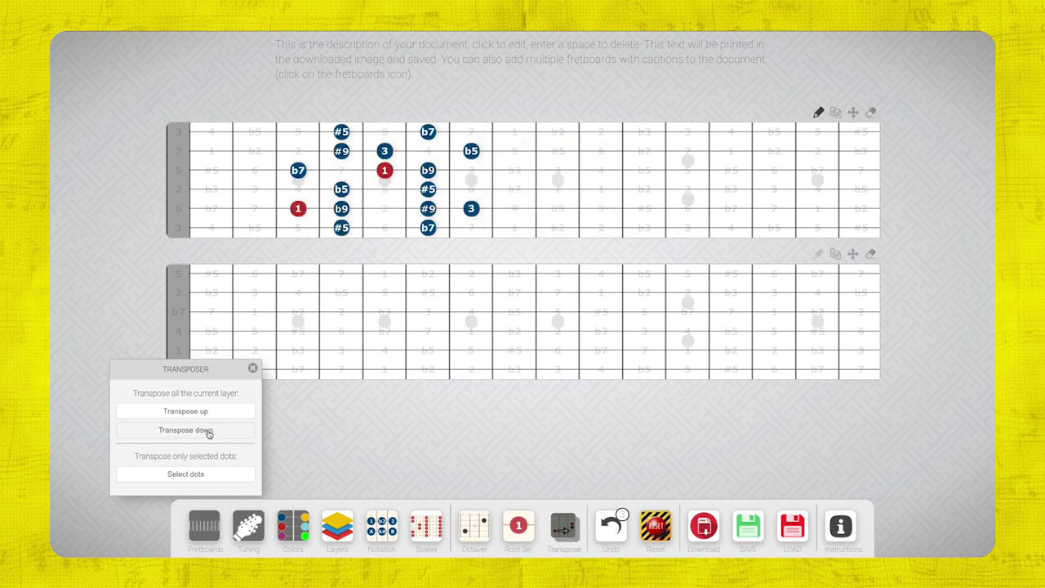
{"action": "left_click", "coordinate": [253, 369]}
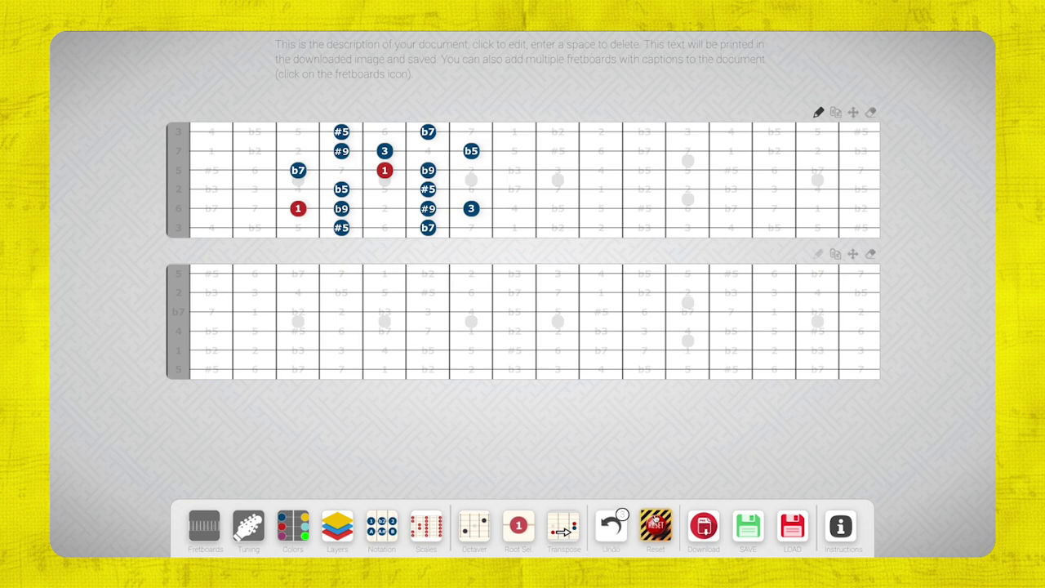
Preview the downloadable image of the diagram and close the preview without downloading it.
{"action": "left_click", "coordinate": [707, 531]}
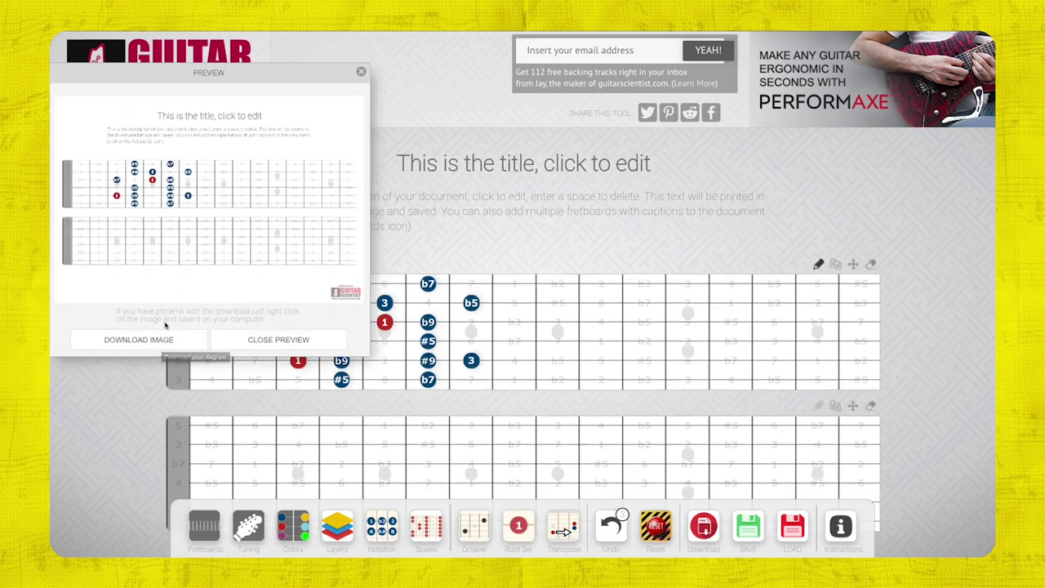
{"action": "left_click", "coordinate": [361, 72]}
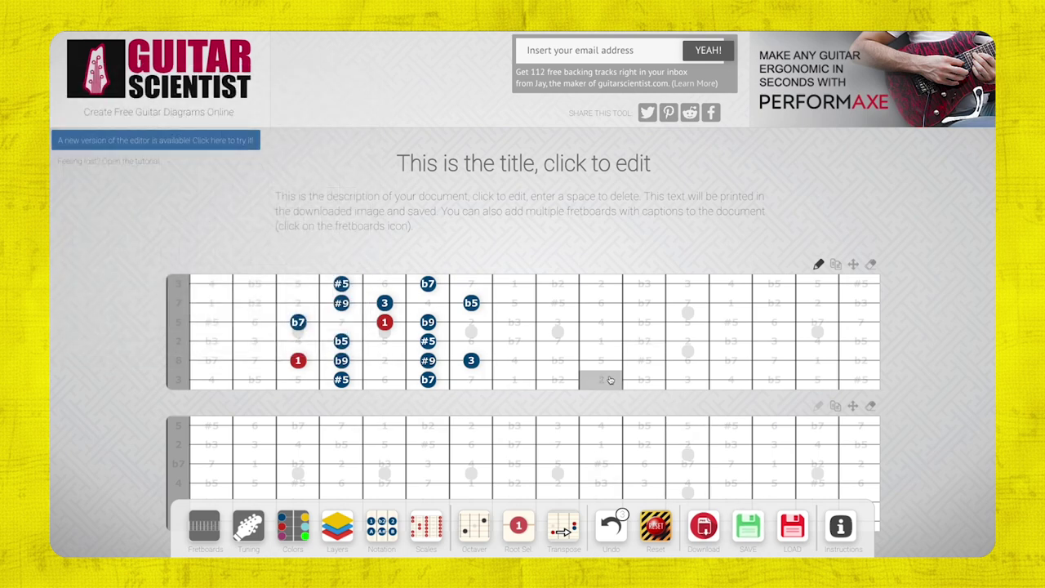
{"action": "scroll", "coordinate": [672, 381], "scroll_direction": "down", "scroll_amount": 3}
{"action": "scroll", "coordinate": [672, 380], "scroll_direction": "up", "scroll_amount": 2}
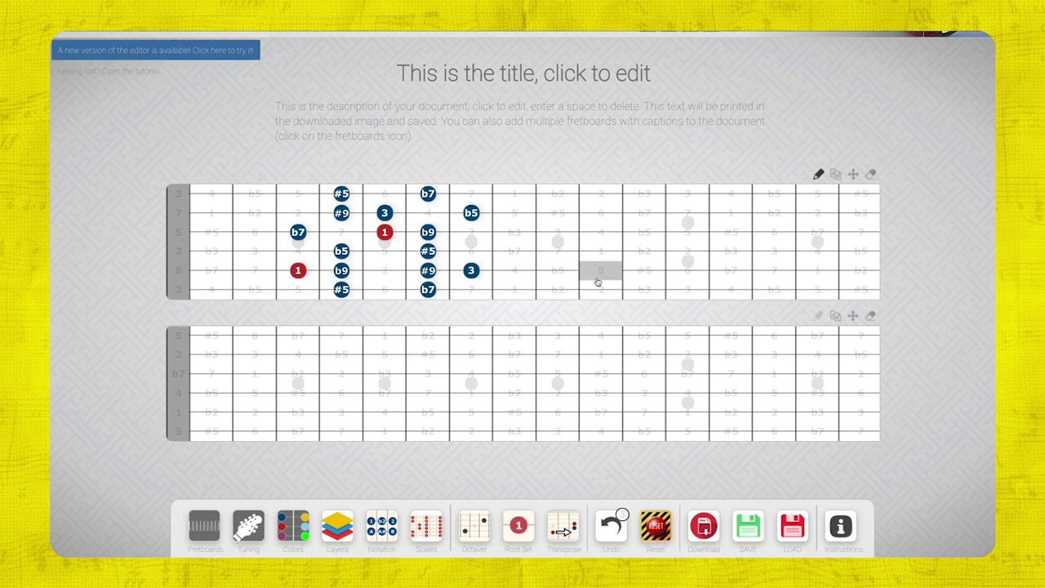
Agree to the terms of use and try to save the fretboard diagram online.
{"action": "left_click", "coordinate": [748, 529]}
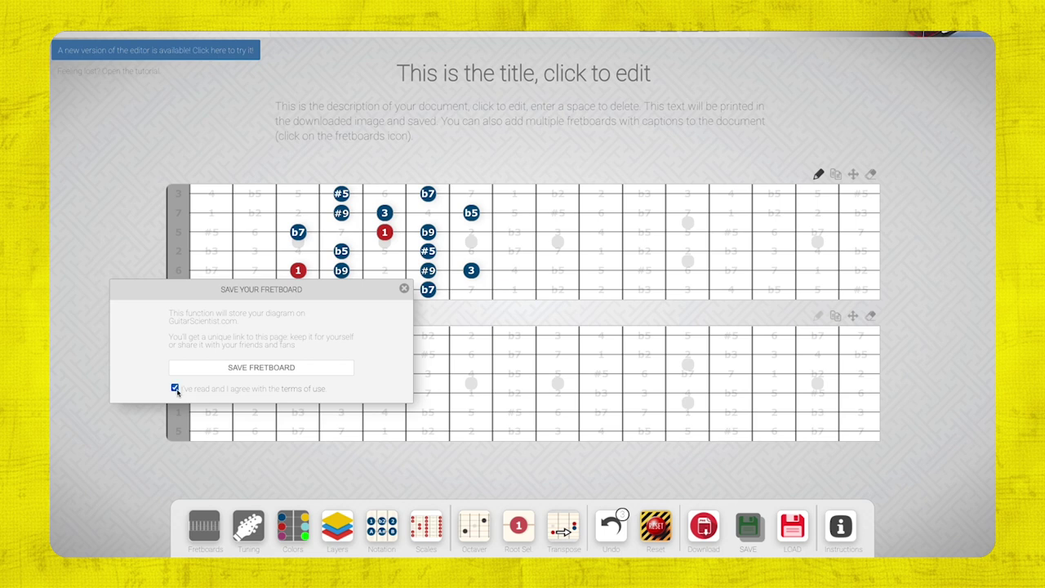
{"action": "left_click", "coordinate": [331, 372]}
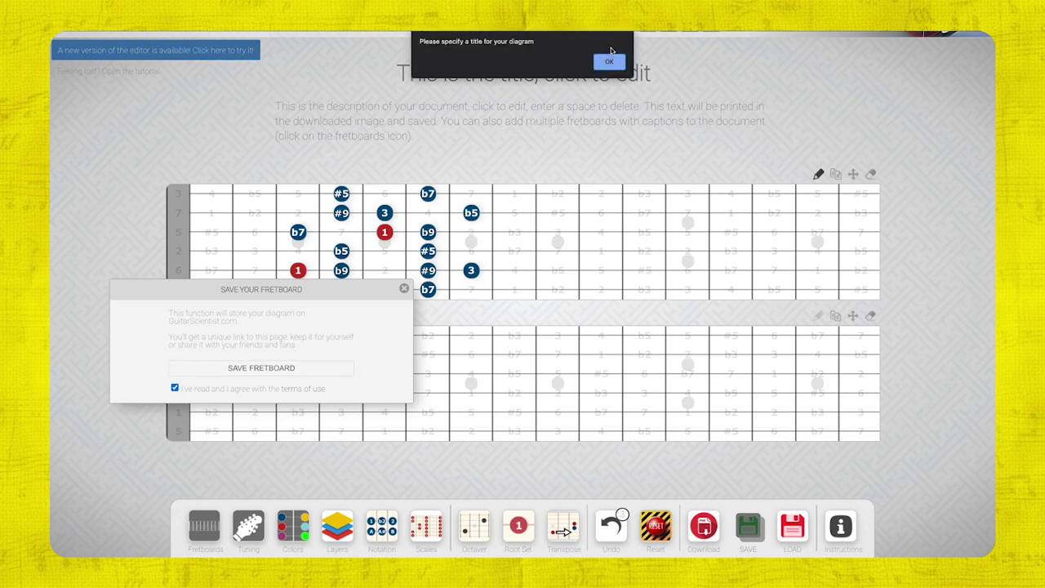
{"action": "left_click", "coordinate": [609, 61]}
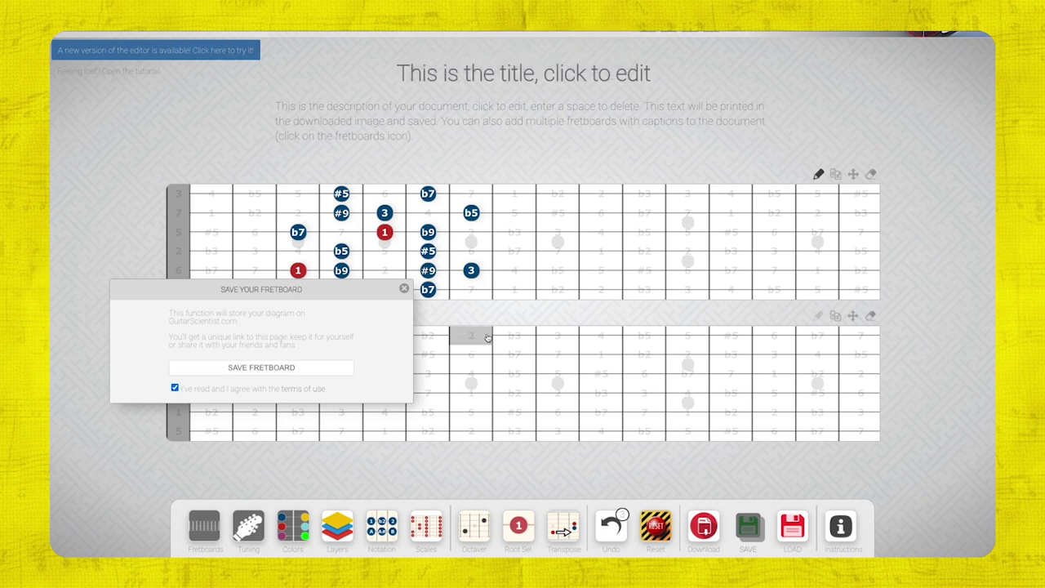
{"action": "left_click", "coordinate": [292, 371]}
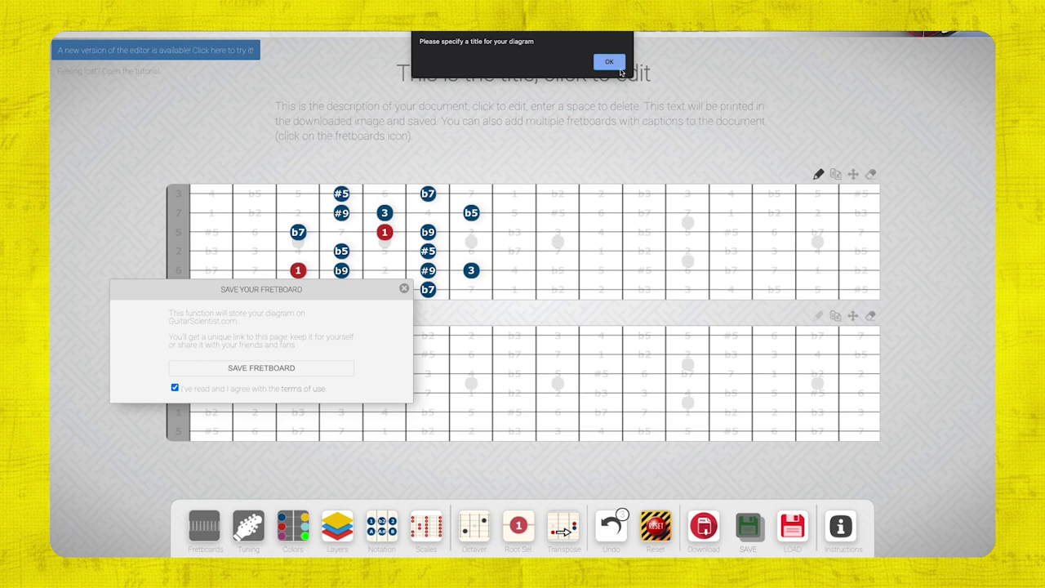
{"action": "left_click", "coordinate": [608, 62]}
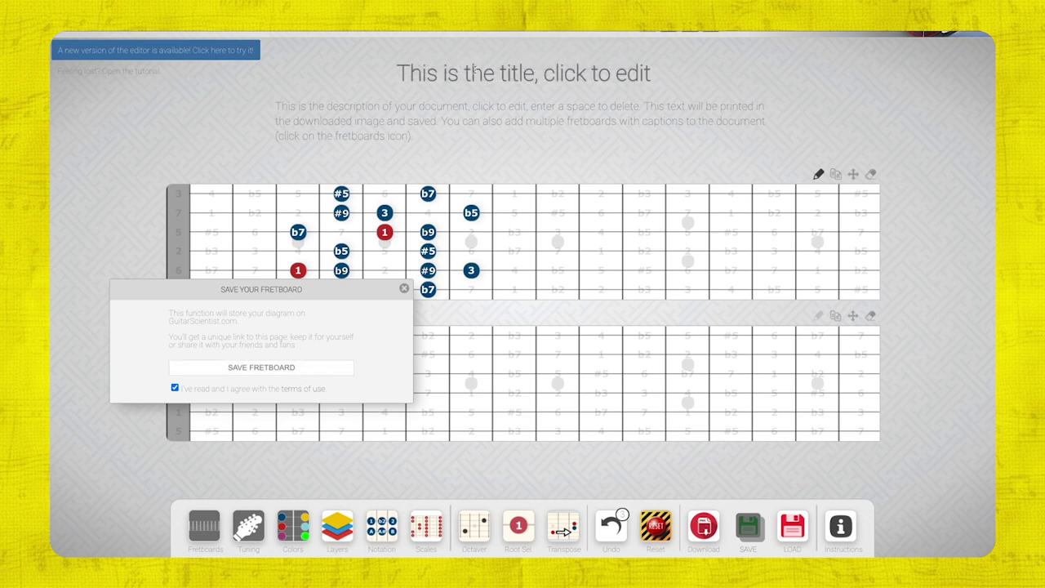
Replace the document's placeholder title with "Altered Scale".
{"action": "key", "text": "ctrl+a"}
{"action": "type", "text": "ALy"}
{"action": "key", "text": "BackSpace"}
{"action": "key", "text": "BackSpace"}
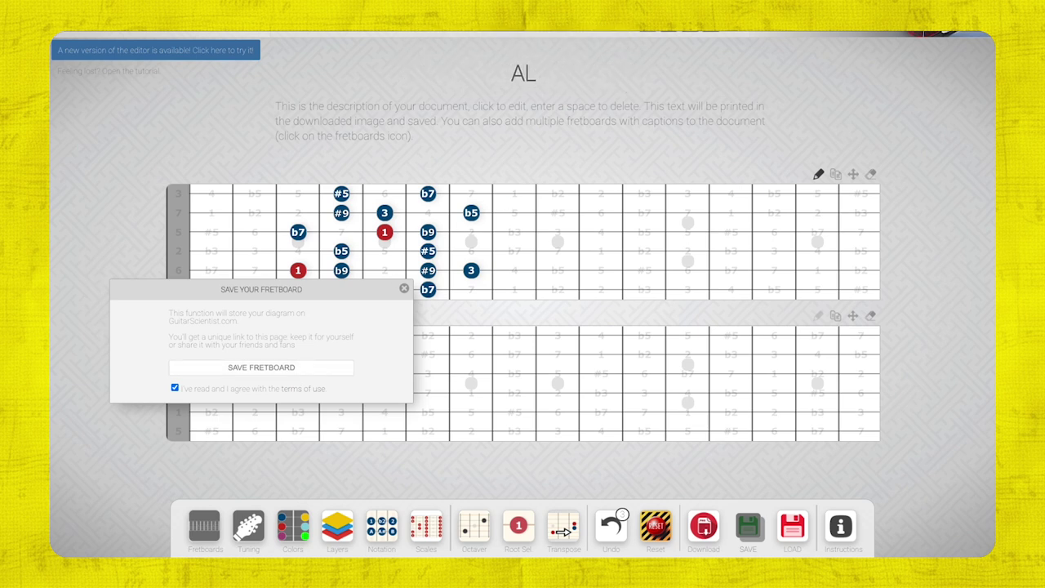
{"action": "type", "text": "ltered "}
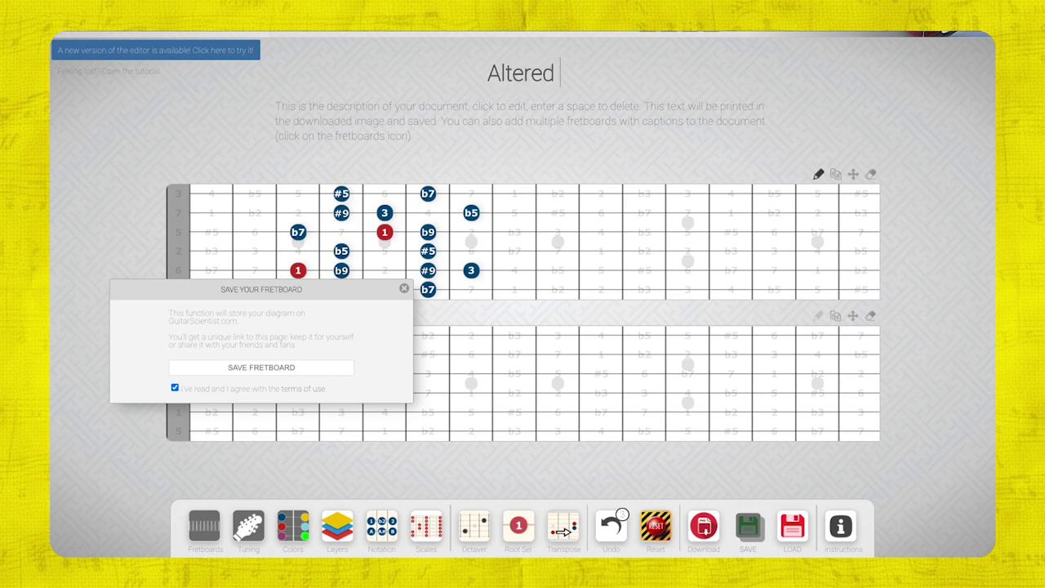
{"action": "type", "text": "Scale"}
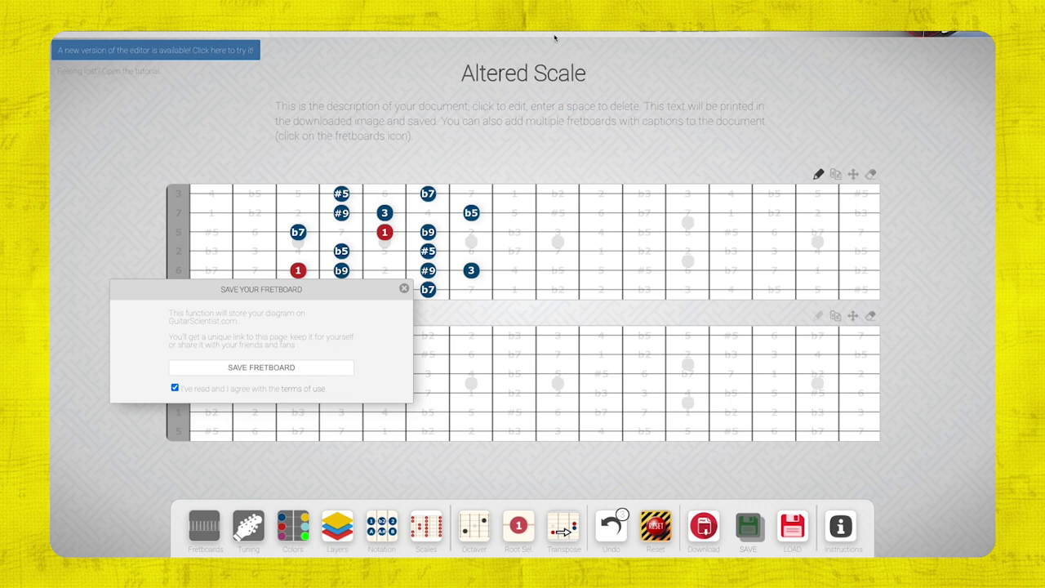
Save the titled fretboard, open the stored diagram through its unique link, and dismiss the instructions there.
{"action": "left_click", "coordinate": [269, 368]}
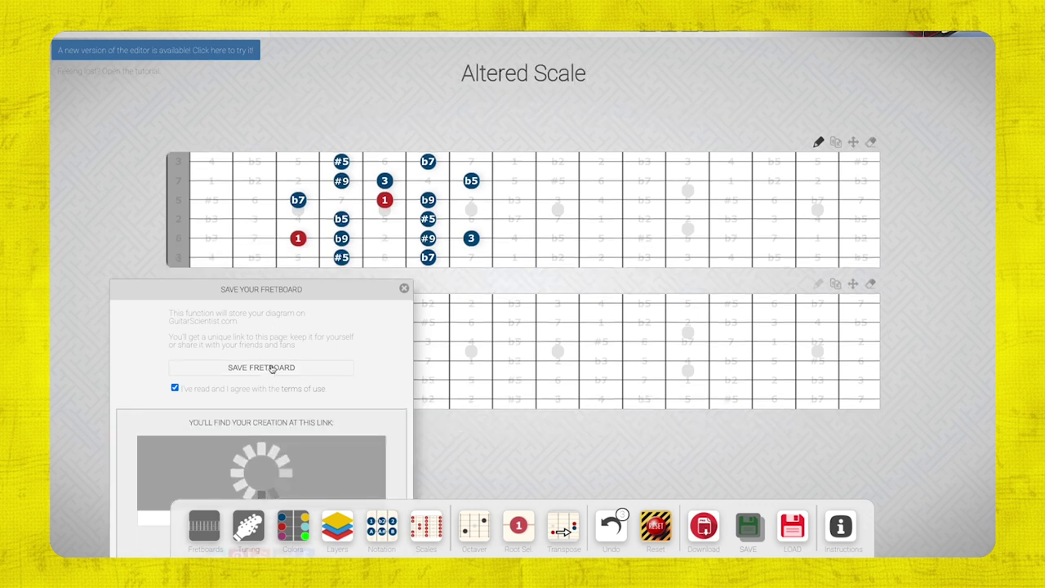
{"action": "left_click_drag", "start_coordinate": [341, 287], "coordinate": [334, 102]}
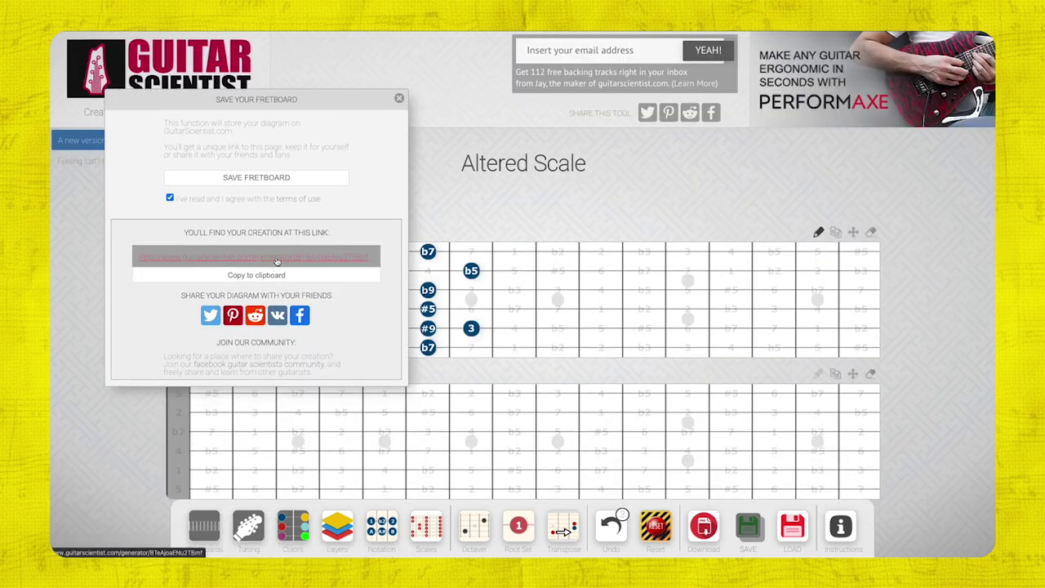
{"action": "left_click", "coordinate": [277, 258]}
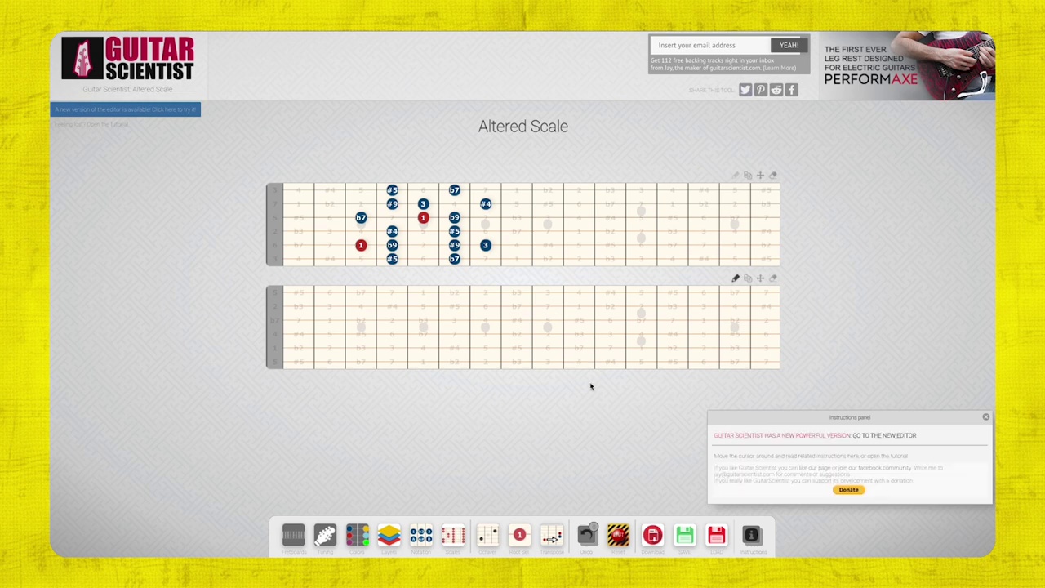
{"action": "left_click", "coordinate": [985, 417]}
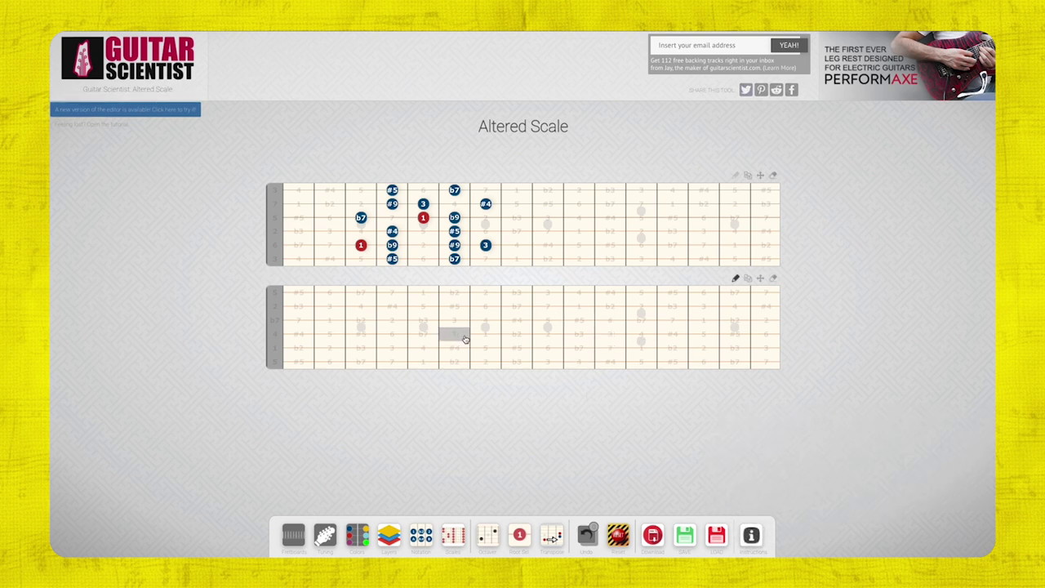
Change the reopened diagram's fretboard style from cream to plain white with black strings.
{"action": "key", "text": "ctrl+plus"}
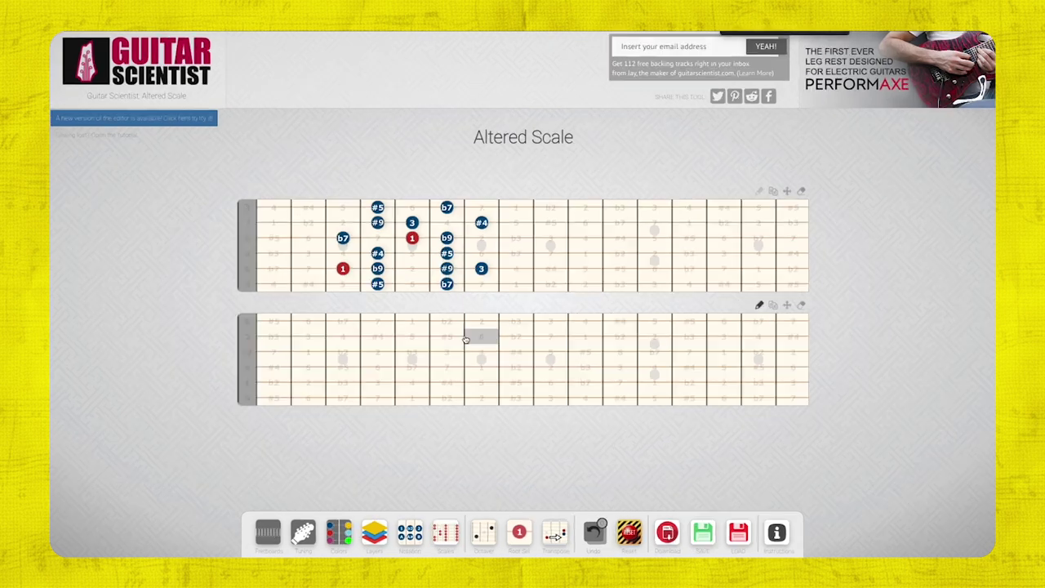
{"action": "key", "text": "ctrl+plus"}
{"action": "scroll", "coordinate": [413, 156], "scroll_direction": "down", "scroll_amount": 1}
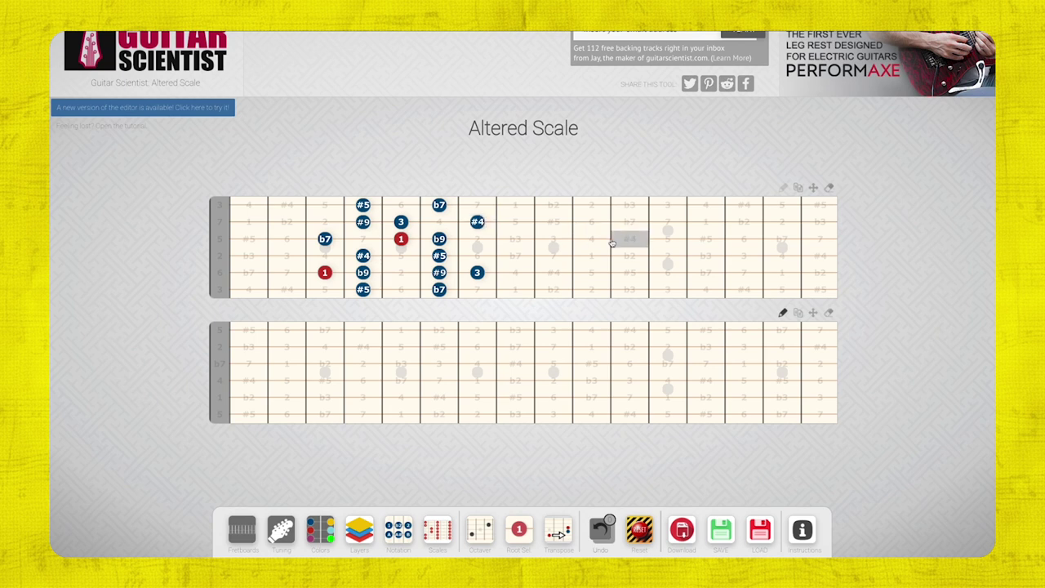
{"action": "left_click", "coordinate": [242, 530]}
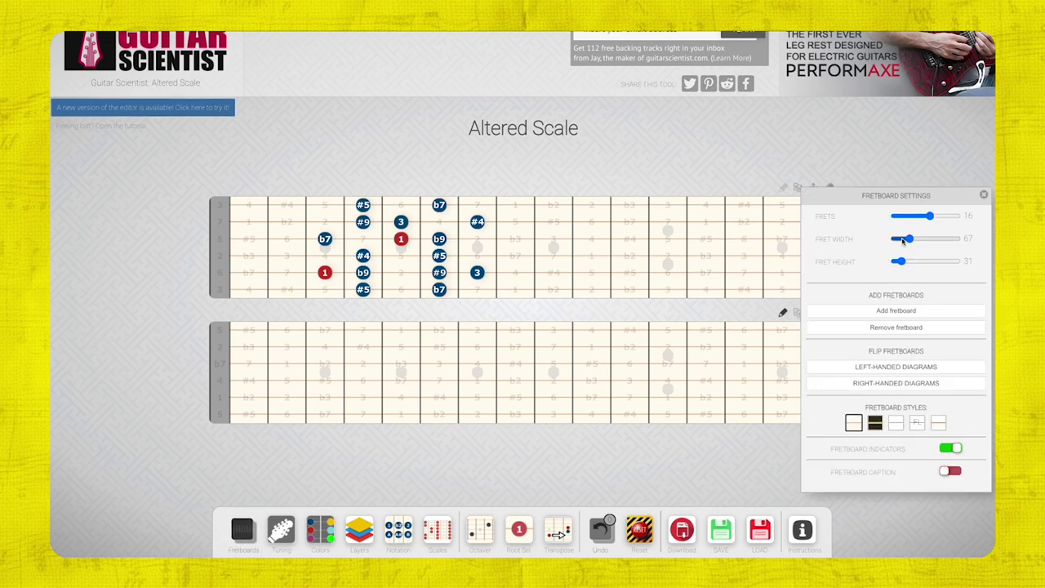
{"action": "left_click", "coordinate": [895, 422]}
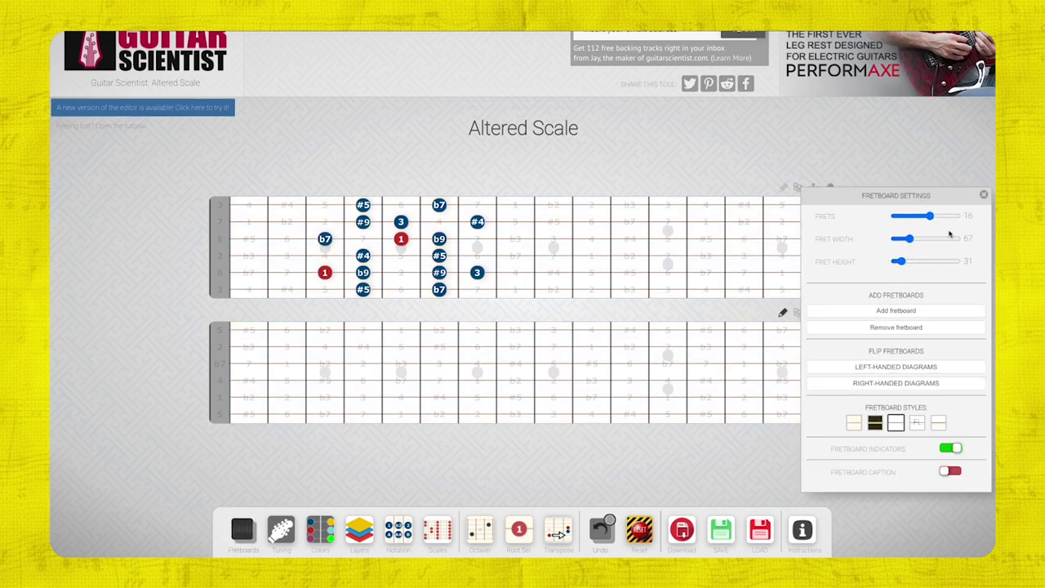
Set the fret width to 100 and the fret height to 50, and close the fretboard settings.
{"action": "left_click", "coordinate": [931, 214]}
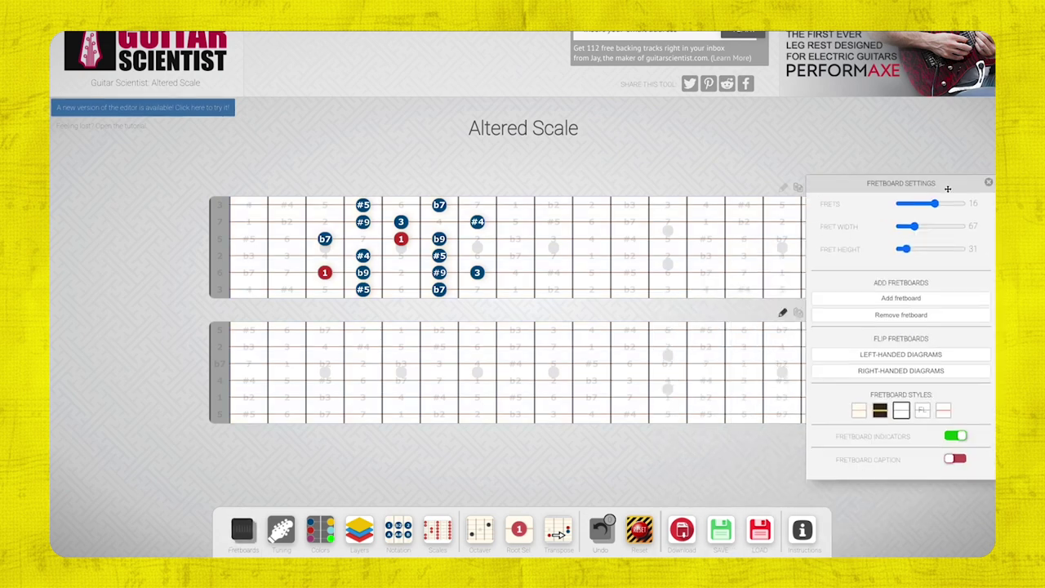
{"action": "left_click_drag", "start_coordinate": [936, 203], "coordinate": [918, 166]}
{"action": "left_click_drag", "start_coordinate": [893, 206], "coordinate": [917, 206]}
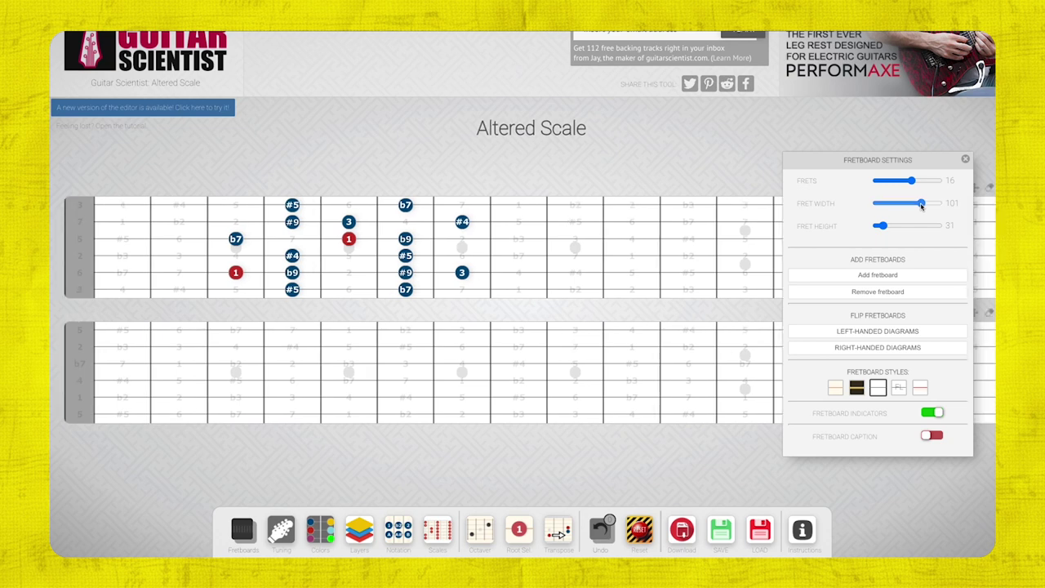
{"action": "left_click_drag", "start_coordinate": [881, 227], "coordinate": [898, 231]}
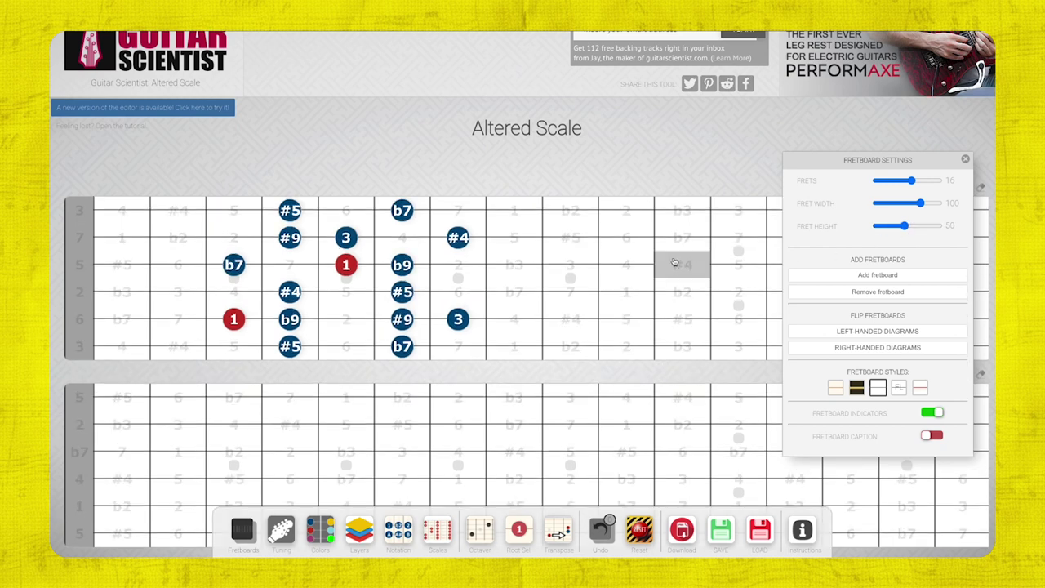
{"action": "key", "text": "ctrl+minus"}
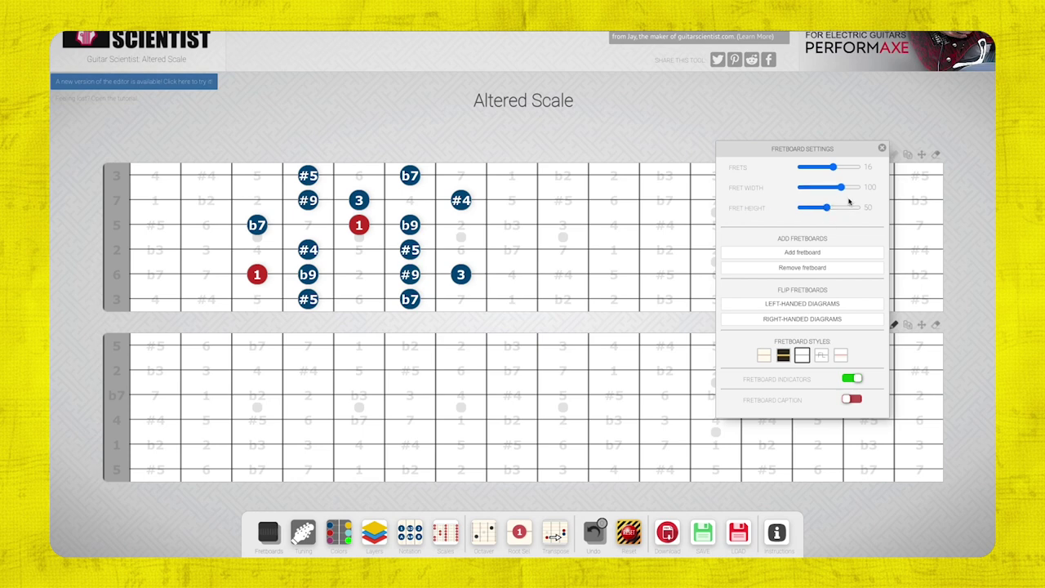
{"action": "left_click", "coordinate": [881, 149]}
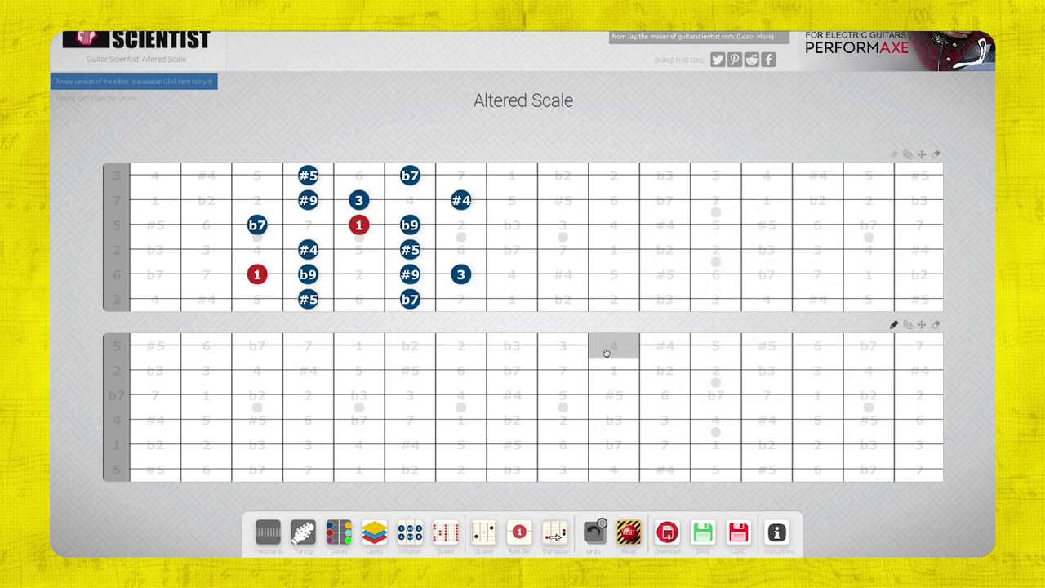
Move the empty fretboard above the one holding the altered scale pattern.
{"action": "scroll", "coordinate": [606, 352], "scroll_direction": "down", "scroll_amount": 1}
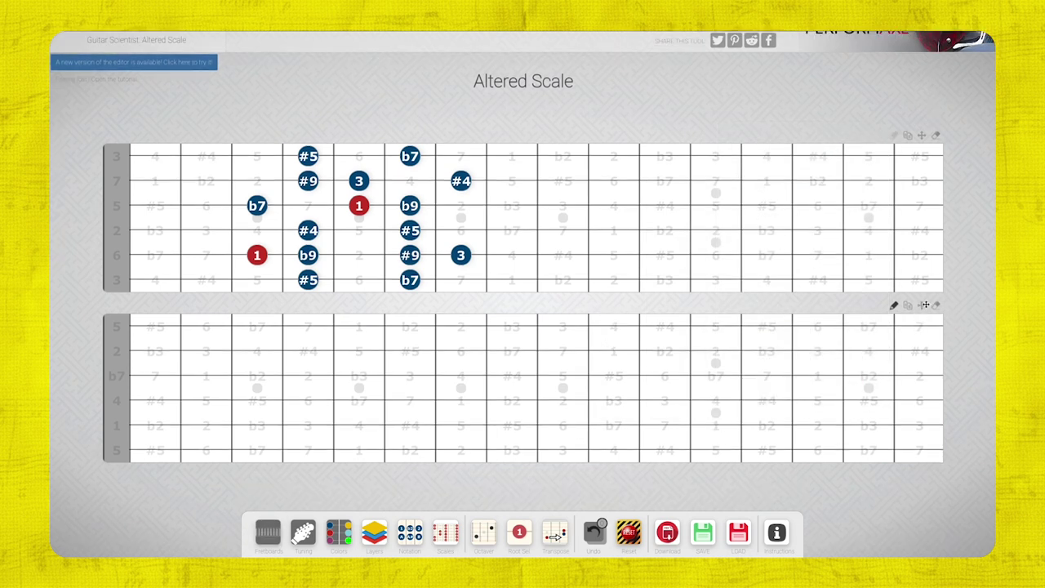
{"action": "left_click_drag", "start_coordinate": [921, 305], "coordinate": [882, 124]}
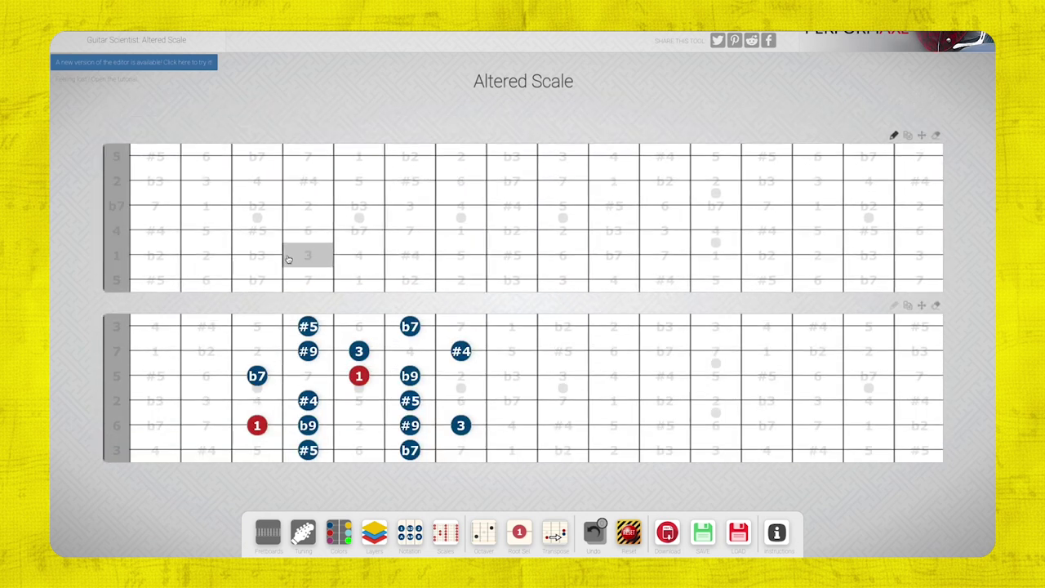
Add a red note at fret 3 of the upper fretboard's fifth string and set it as the root.
{"action": "left_click", "coordinate": [258, 258]}
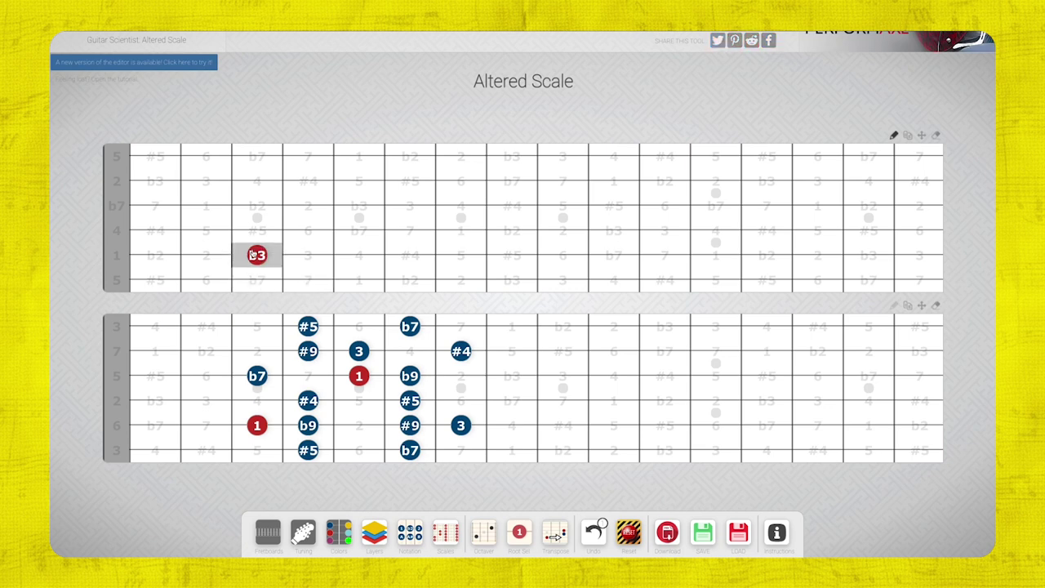
{"action": "left_click", "coordinate": [345, 532]}
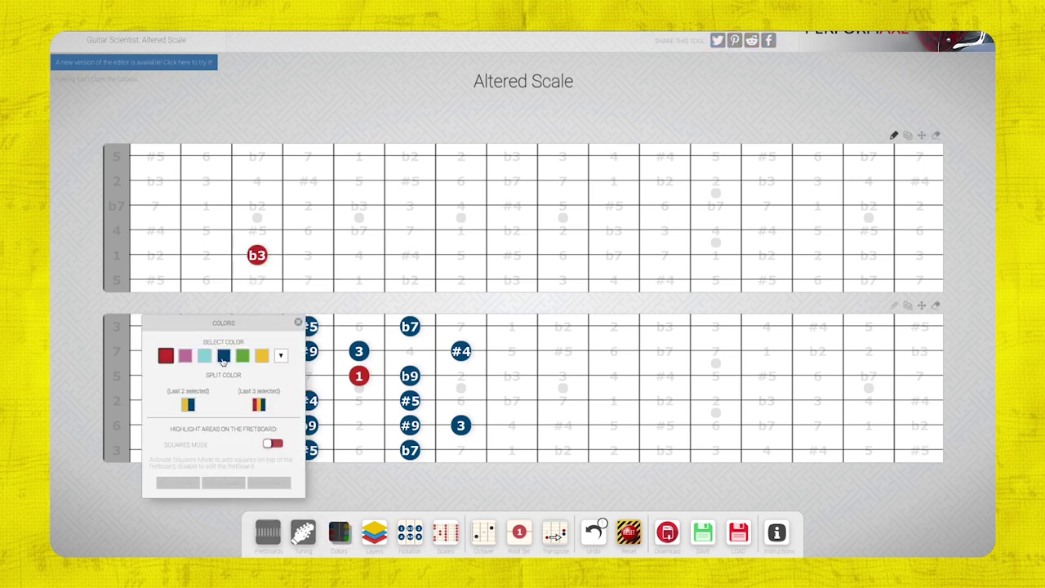
{"action": "left_click", "coordinate": [299, 323]}
{"action": "left_click", "coordinate": [518, 532]}
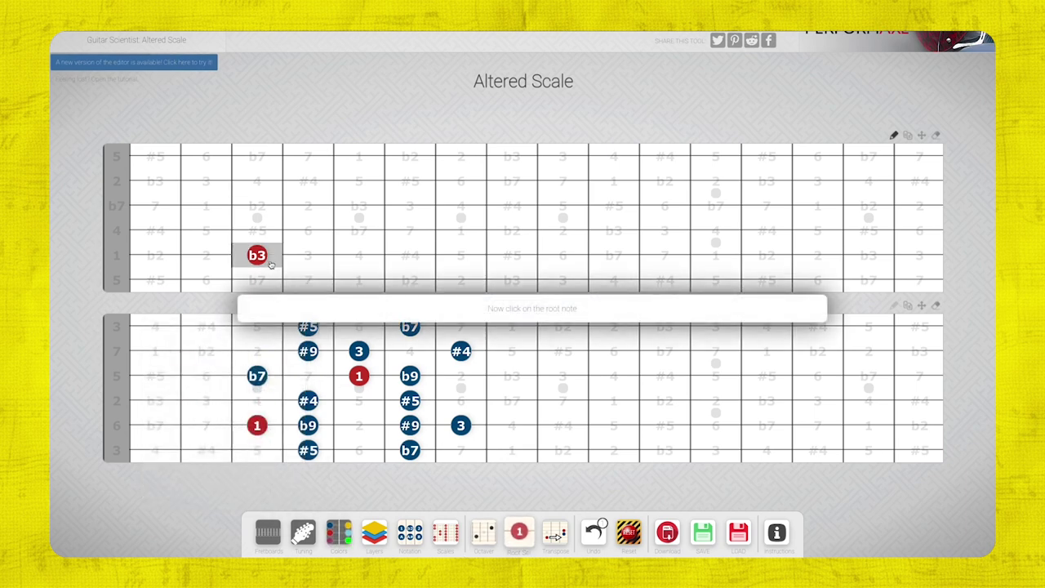
{"action": "left_click", "coordinate": [257, 255]}
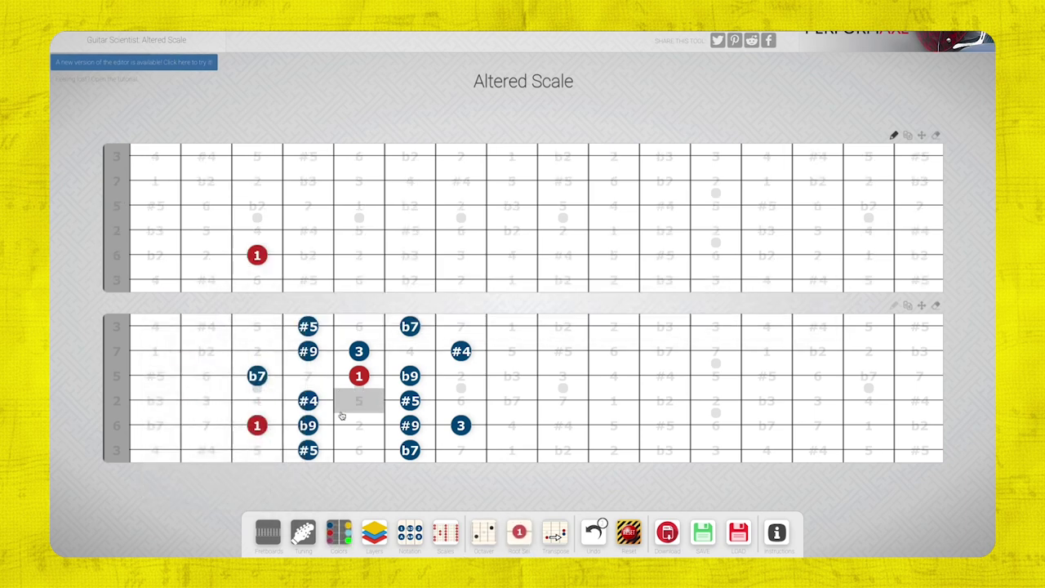
Add dark blue notes at frets 7, 13 and 15 of the upper fretboard's fifth string.
{"action": "left_click", "coordinate": [339, 537]}
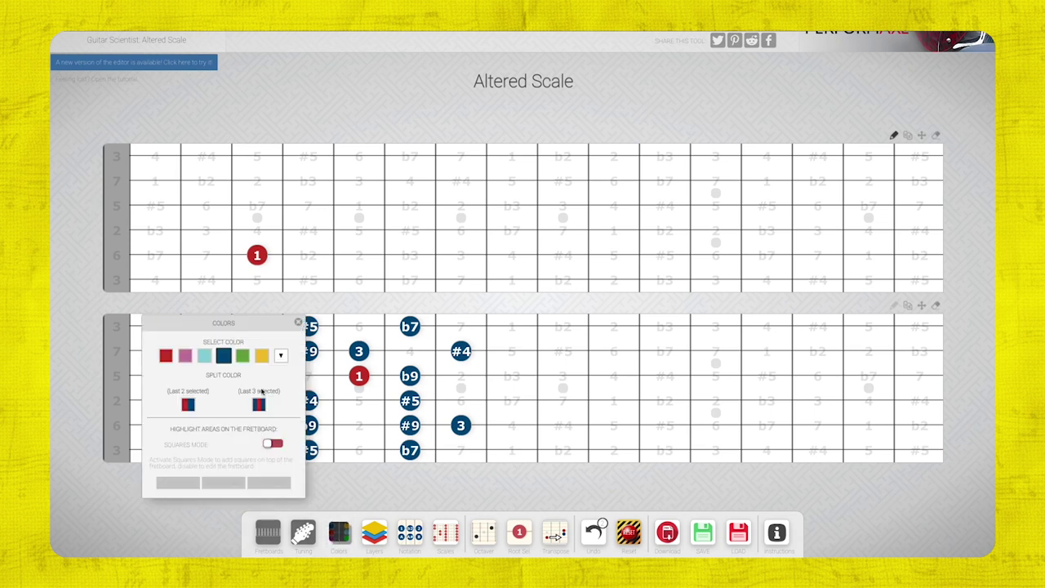
{"action": "left_click", "coordinate": [298, 324]}
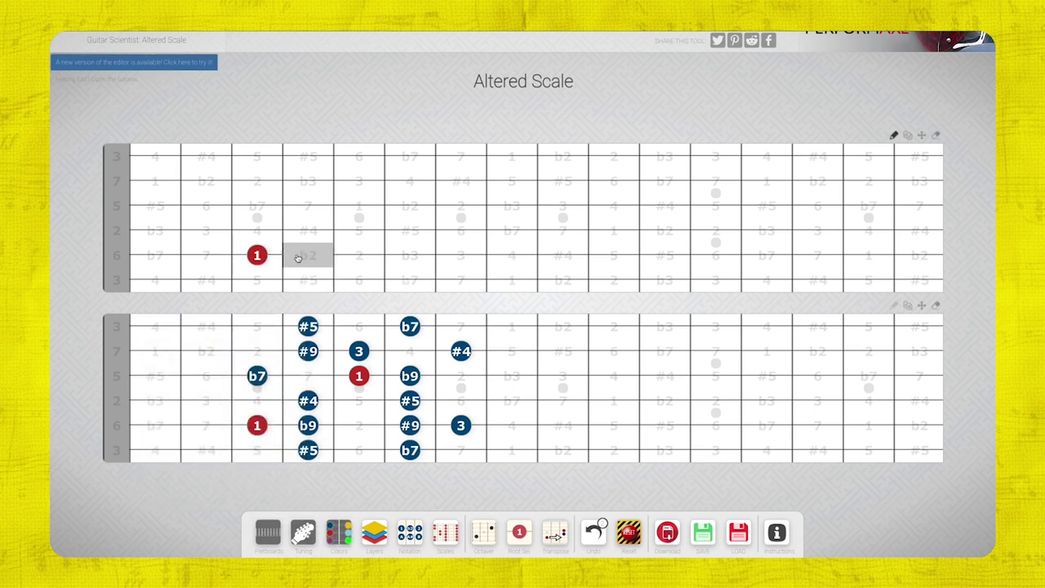
{"action": "left_click", "coordinate": [460, 258]}
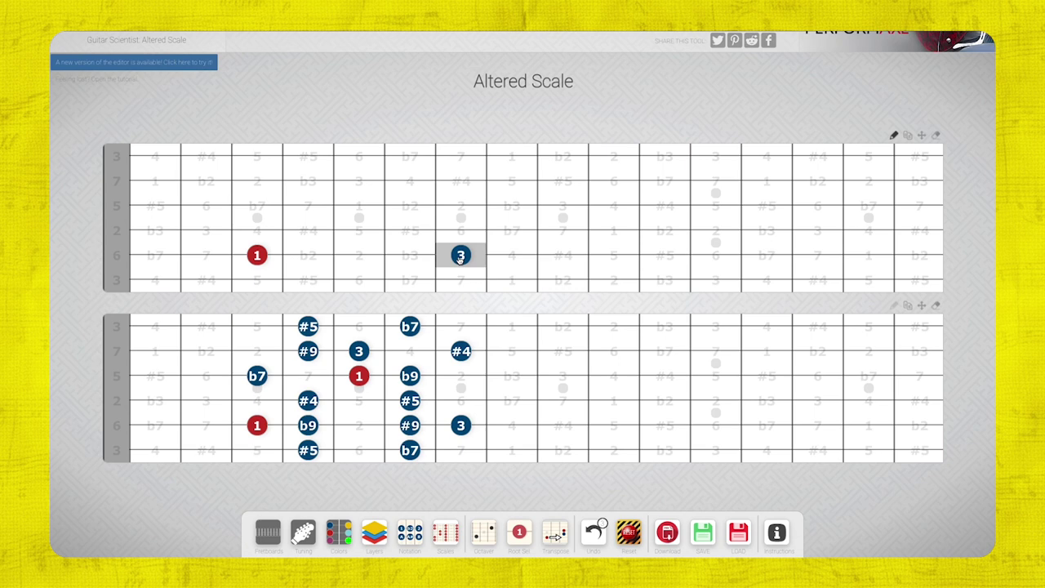
{"action": "left_click", "coordinate": [764, 257]}
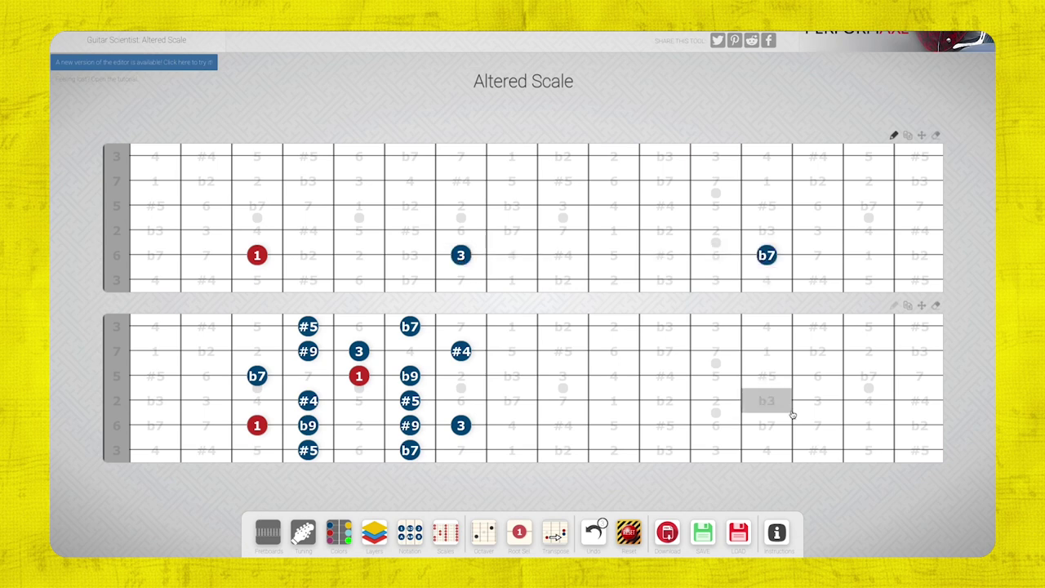
{"action": "left_click", "coordinate": [868, 255]}
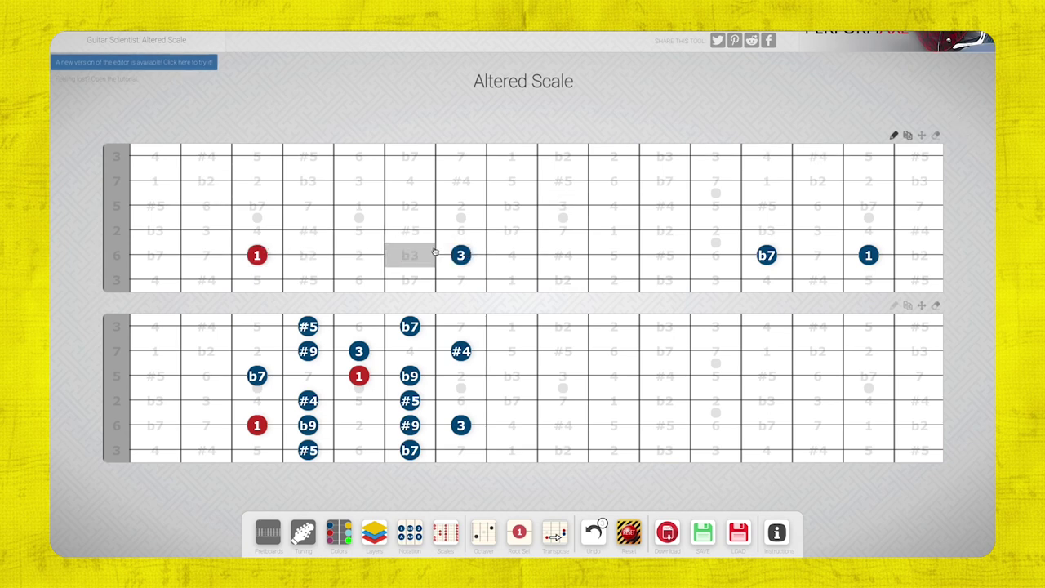
Add a third fretboard, close the fretboard settings, and move the new fretboard above the other two.
{"action": "left_click", "coordinate": [268, 532]}
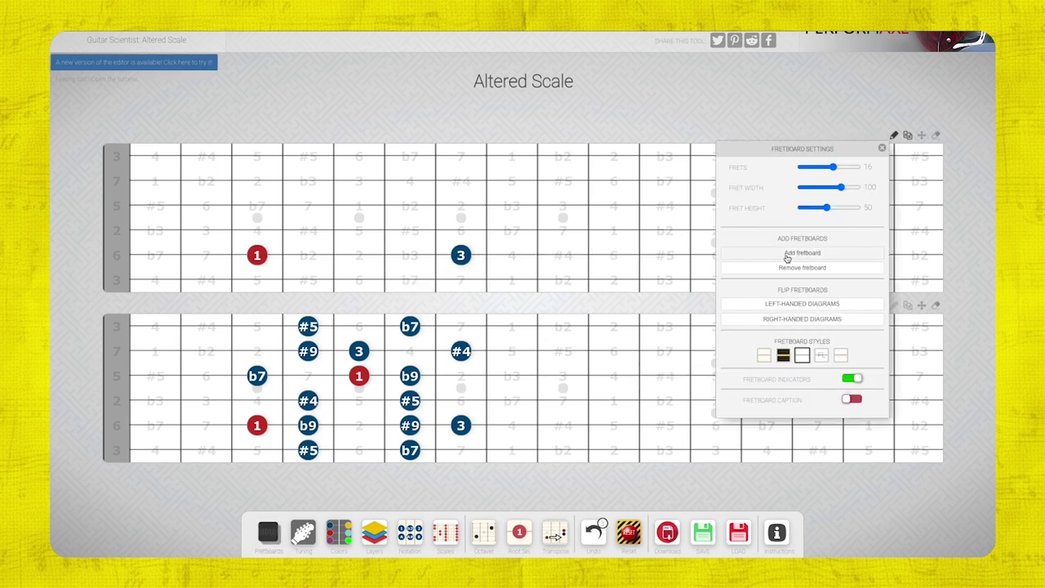
{"action": "left_click", "coordinate": [786, 256]}
{"action": "left_click", "coordinate": [882, 149]}
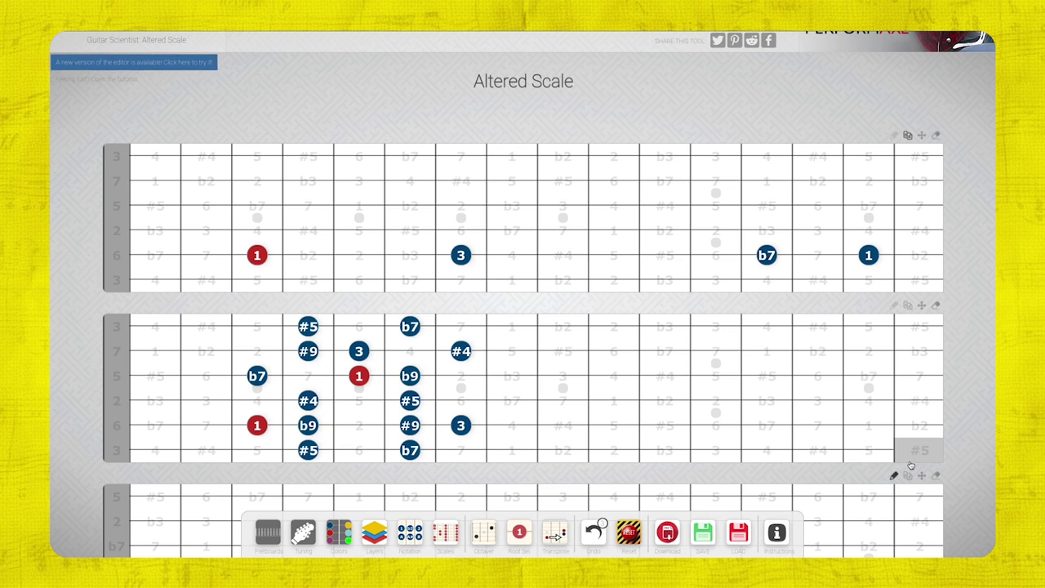
{"action": "left_click_drag", "start_coordinate": [921, 474], "coordinate": [920, 136]}
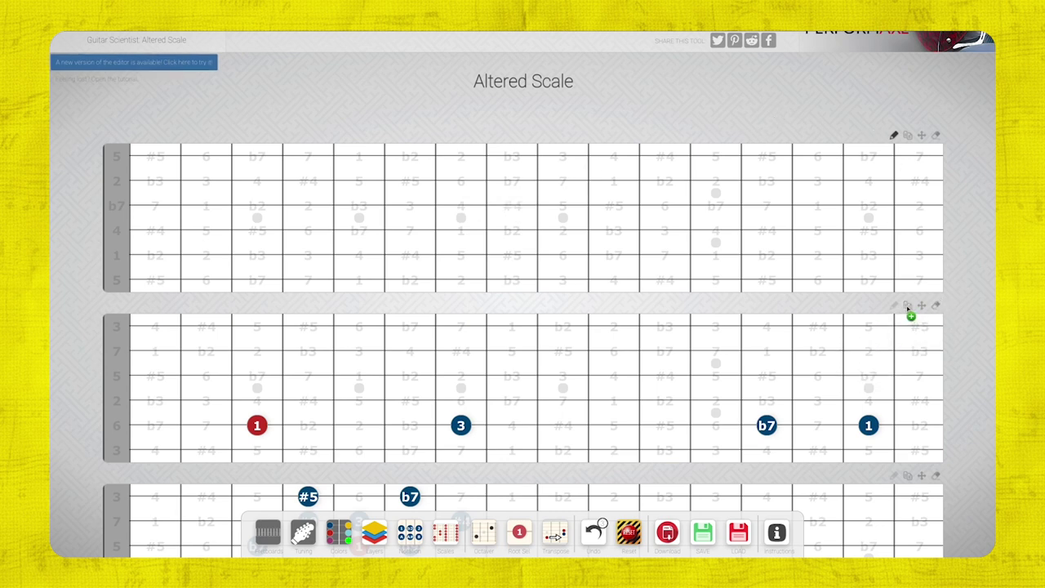
Copy the fifth-string chord tones from the second fretboard onto the empty top fretboard.
{"action": "left_click", "coordinate": [907, 307]}
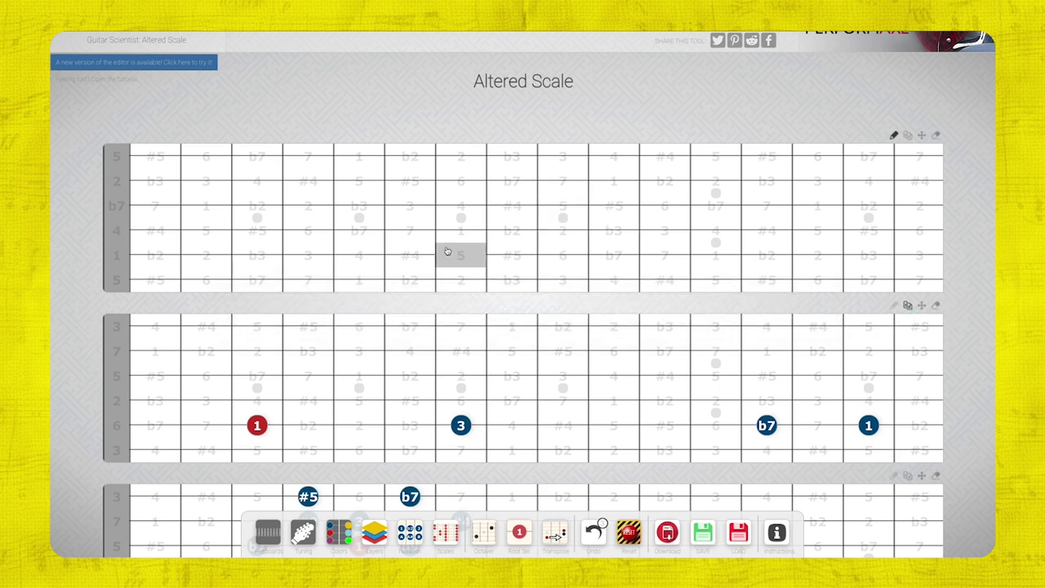
{"action": "left_click", "coordinate": [254, 260]}
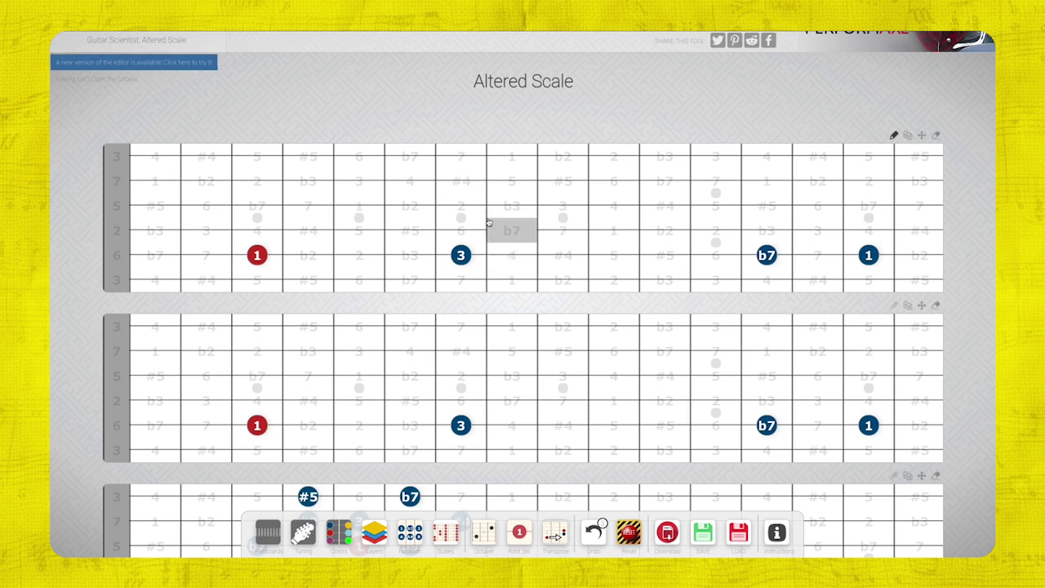
{"action": "scroll", "coordinate": [487, 222], "scroll_direction": "down", "scroll_amount": 1}
{"action": "scroll", "coordinate": [487, 222], "scroll_direction": "up", "scroll_amount": 2}
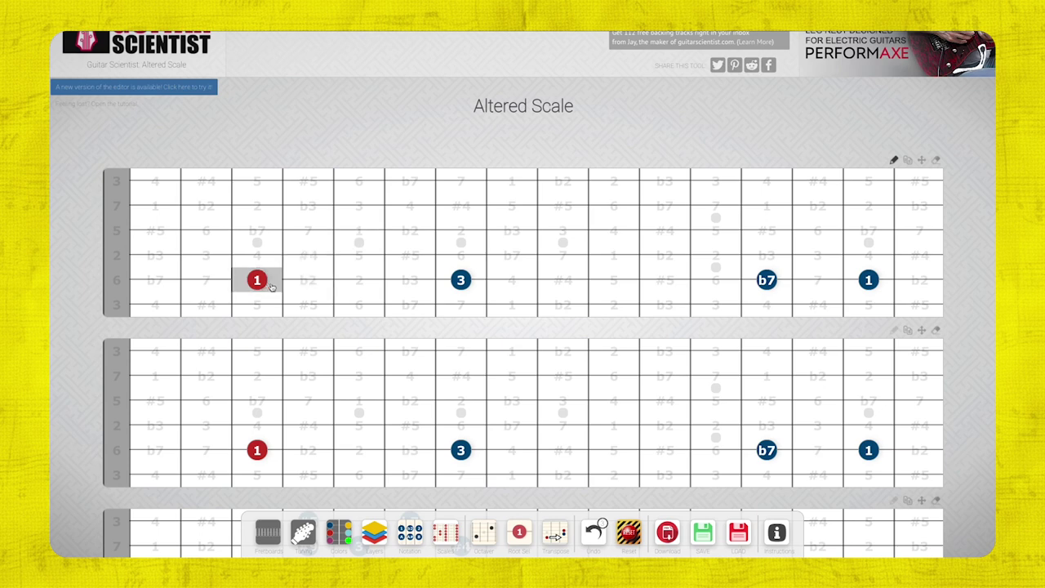
Add dark blue notes at frets 1, 4, 6, 9, 11 and 16 of the top fretboard's fifth string.
{"action": "left_click", "coordinate": [339, 533]}
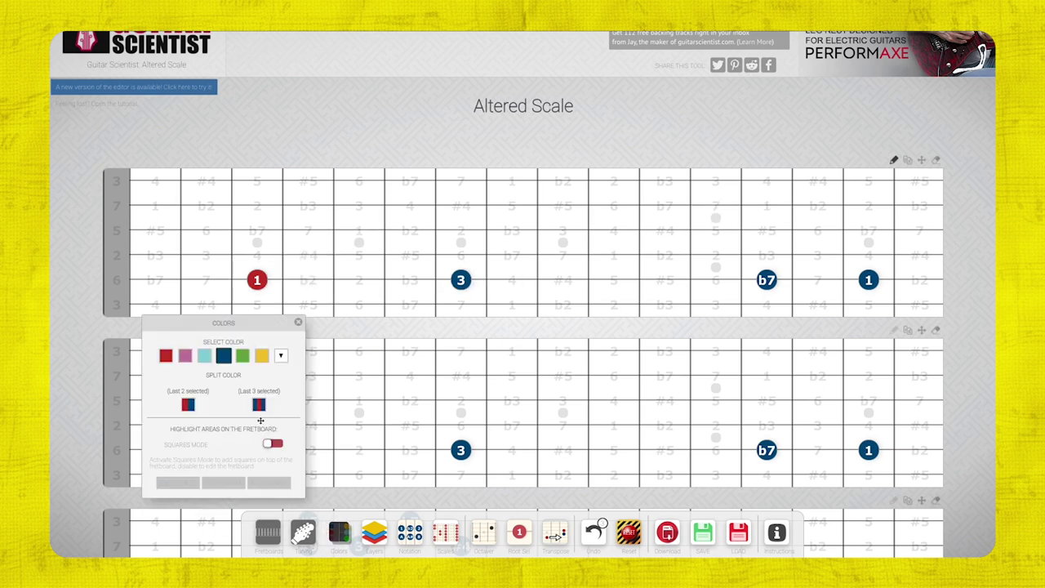
{"action": "left_click", "coordinate": [221, 360]}
{"action": "left_click", "coordinate": [296, 325]}
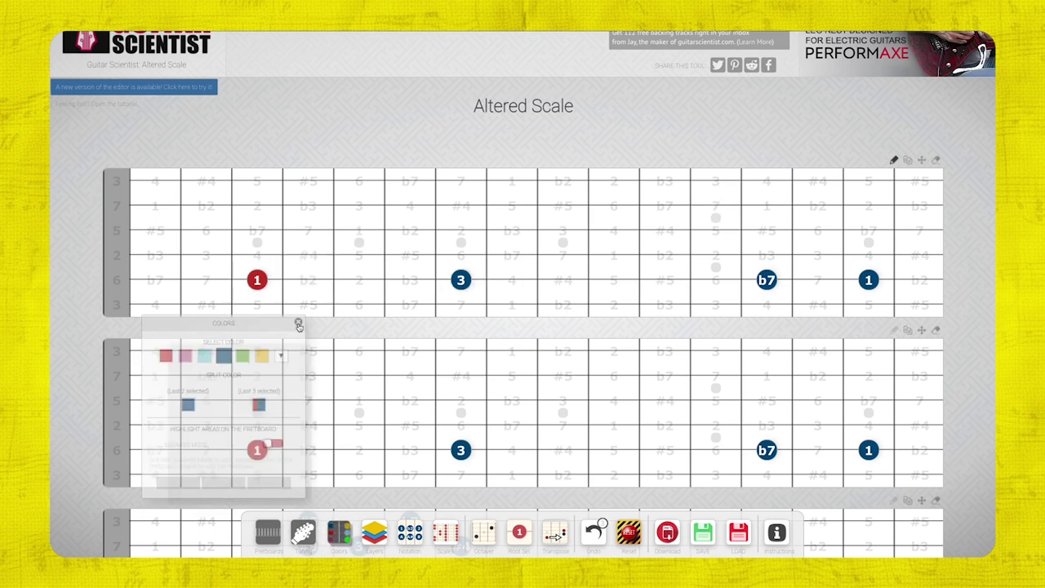
{"action": "left_click", "coordinate": [309, 282]}
{"action": "left_click", "coordinate": [412, 281]}
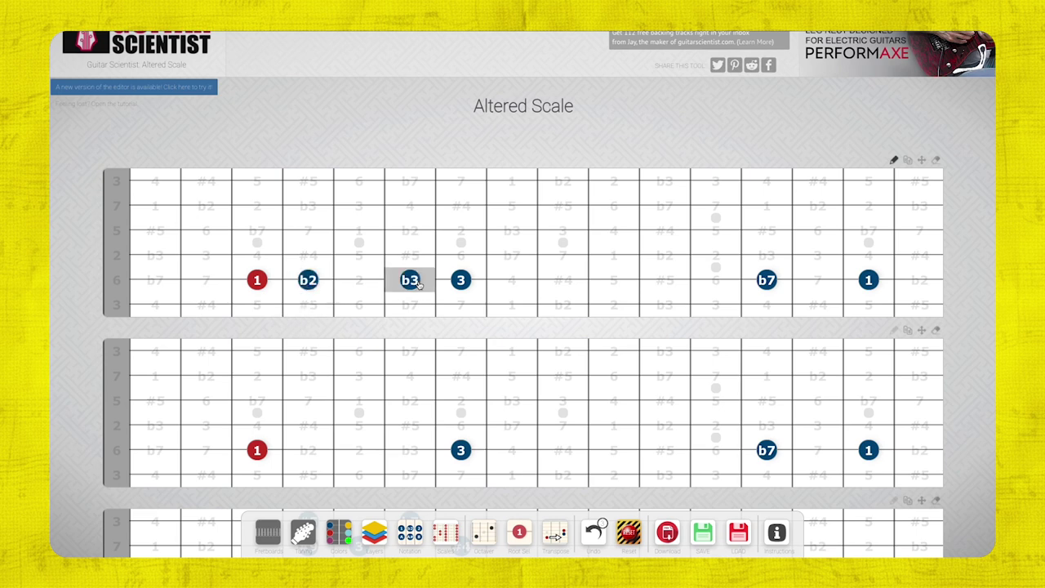
{"action": "left_click", "coordinate": [560, 281]}
{"action": "left_click", "coordinate": [666, 281]}
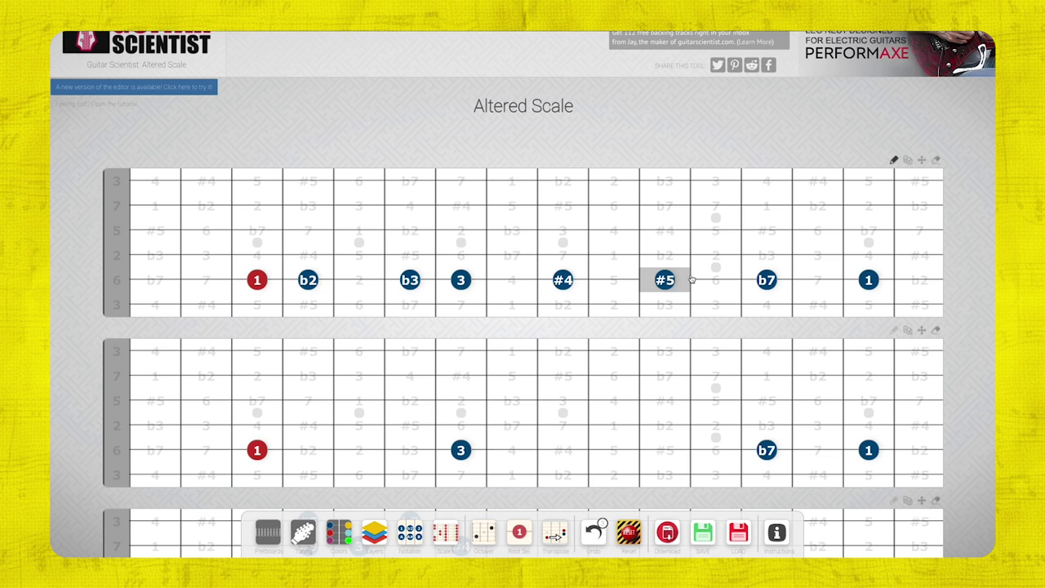
{"action": "left_click", "coordinate": [919, 280]}
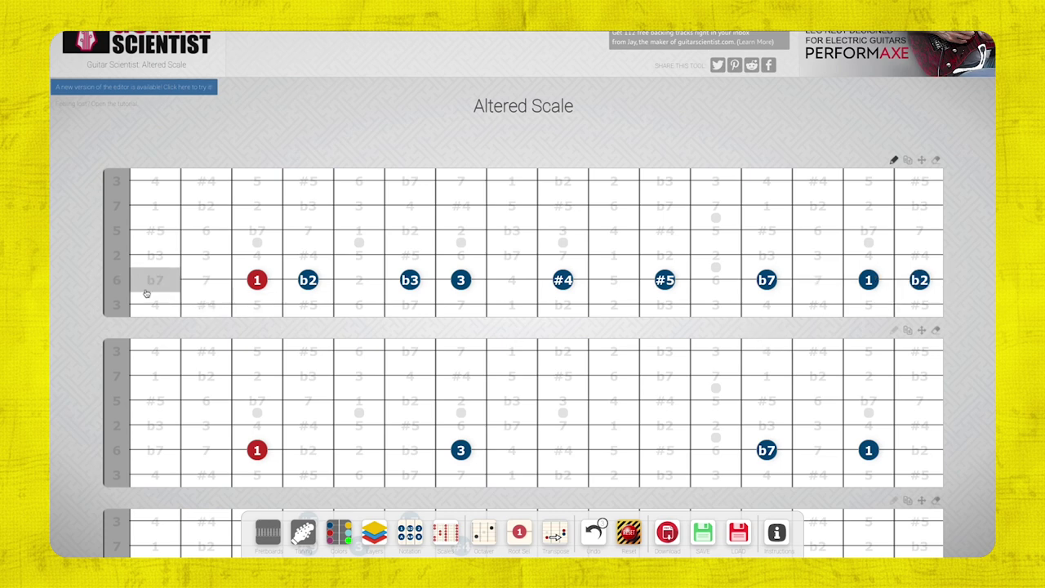
{"action": "left_click", "coordinate": [162, 283]}
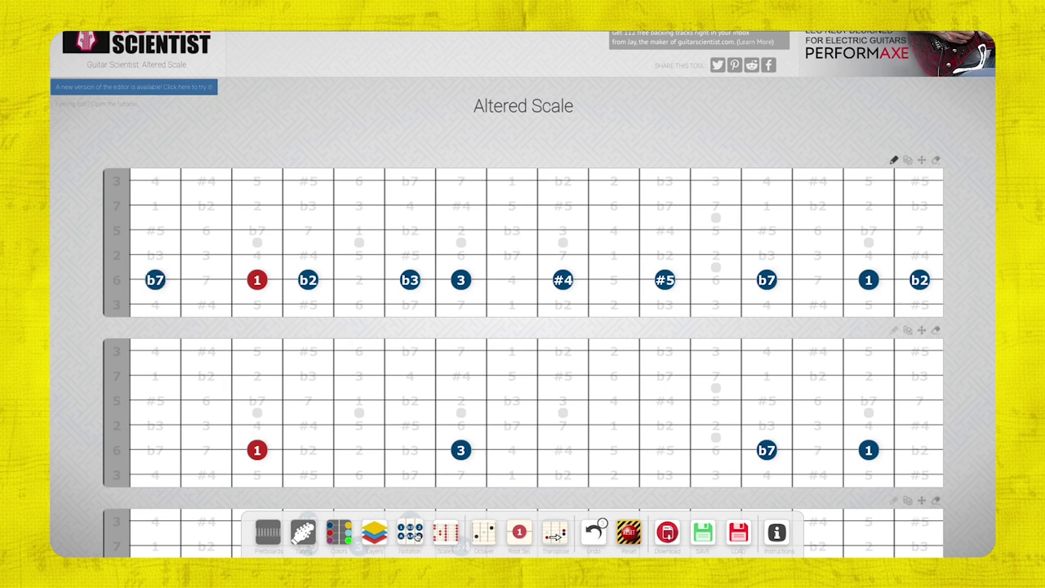
Relabel the b2 notes at frets 4 and 16 of the top fretboard with the custom text b9.
{"action": "left_click", "coordinate": [411, 533]}
{"action": "left_click", "coordinate": [296, 486]}
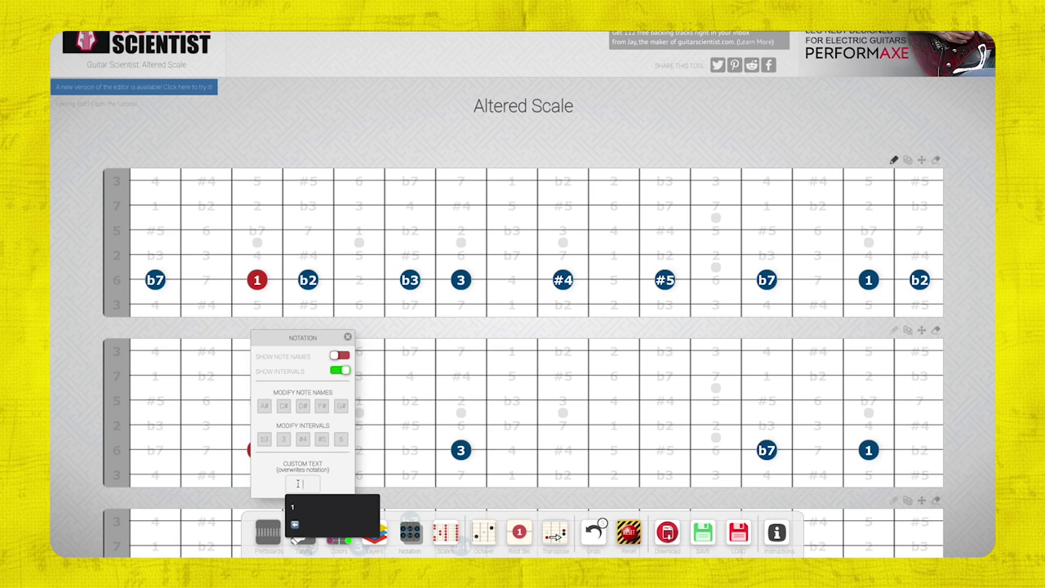
{"action": "type", "text": "b9"}
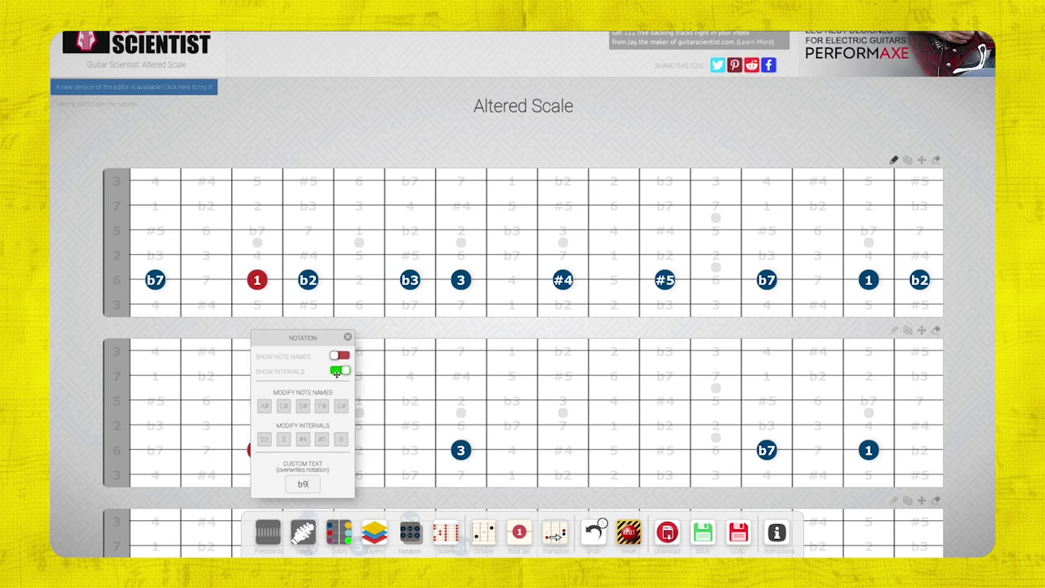
{"action": "left_click", "coordinate": [308, 286]}
{"action": "left_click", "coordinate": [309, 287]}
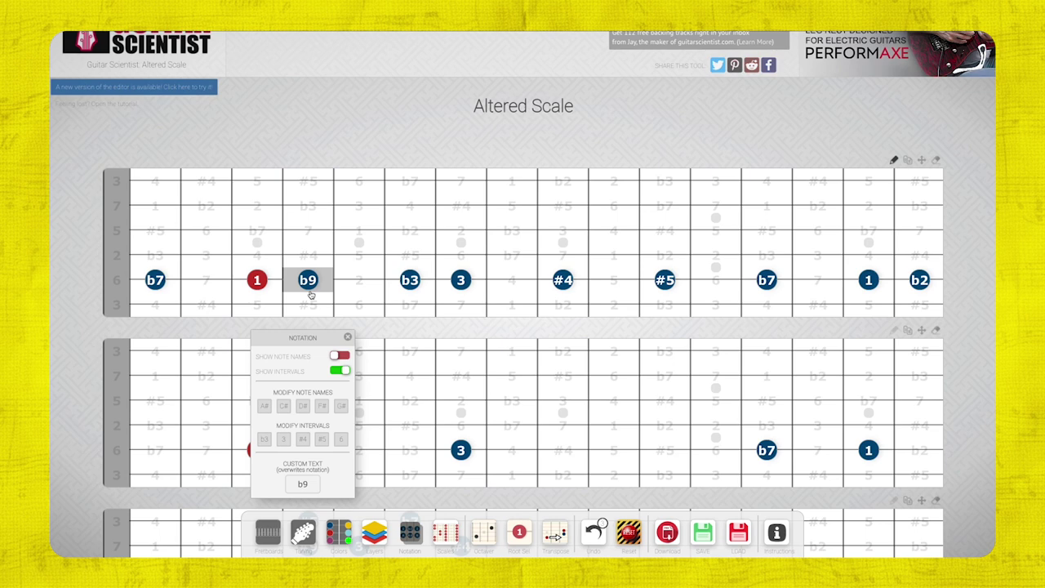
{"action": "left_click", "coordinate": [919, 282]}
{"action": "left_click", "coordinate": [919, 283]}
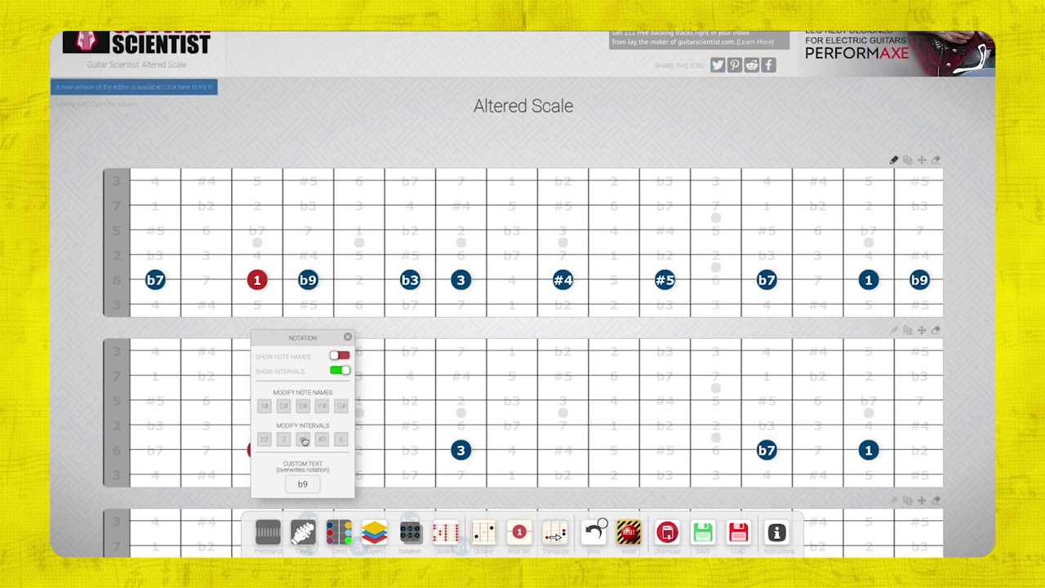
Switch the #4 interval notation to b5 and relabel the fret 6 note with the custom text #9.
{"action": "left_click", "coordinate": [303, 440]}
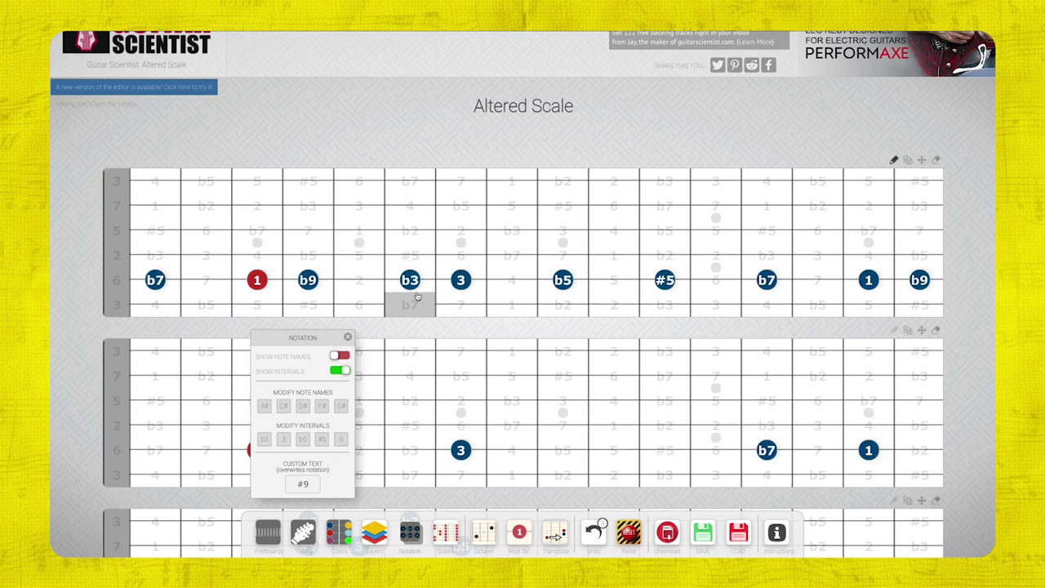
{"action": "left_click", "coordinate": [409, 281]}
{"action": "left_click", "coordinate": [411, 283]}
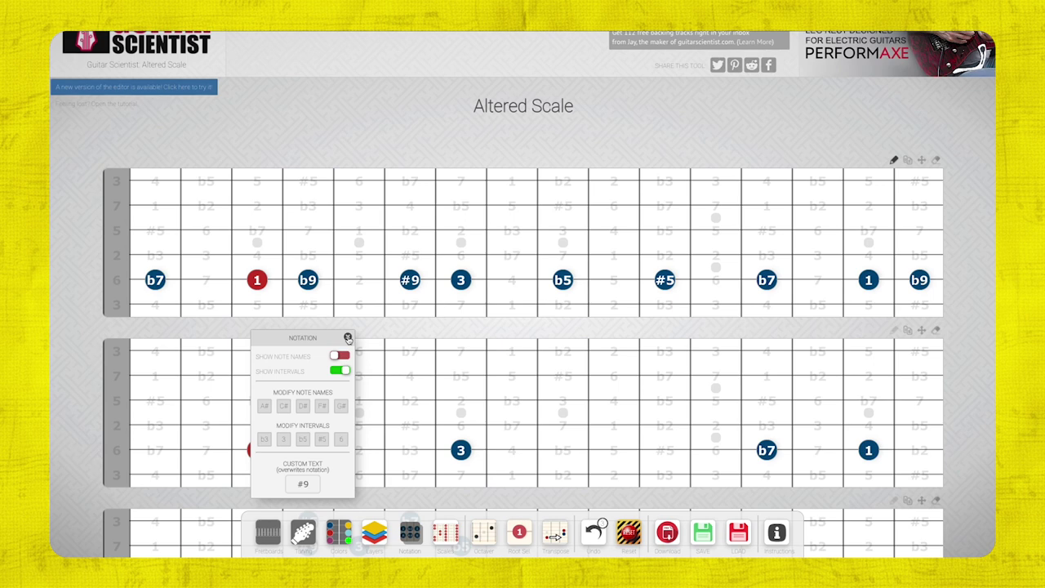
{"action": "left_click", "coordinate": [347, 337]}
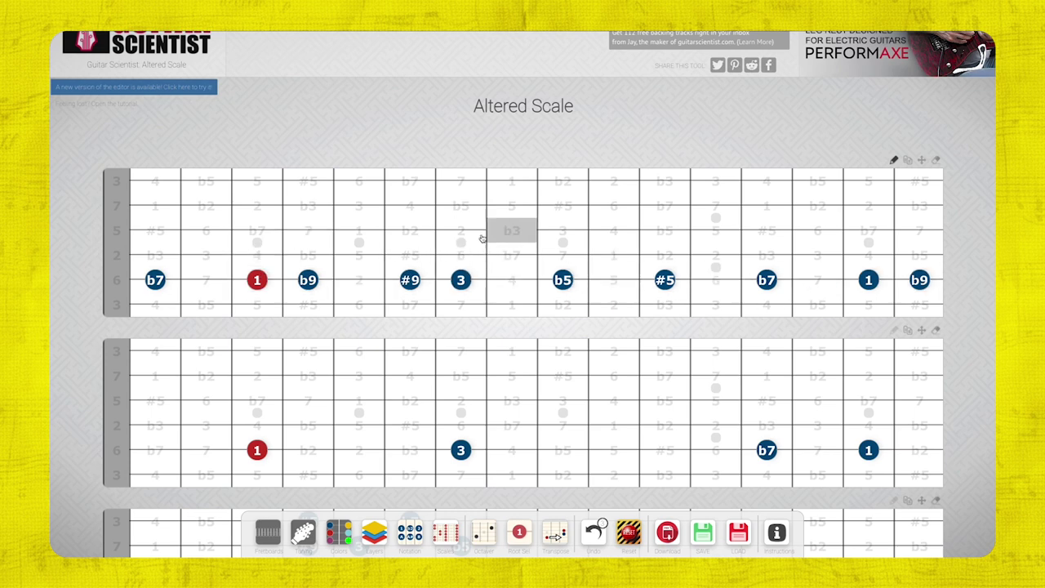
Move the fretboard holding the full fifth-string scale below the one with only the chord tones.
{"action": "left_click_drag", "start_coordinate": [921, 160], "coordinate": [915, 408]}
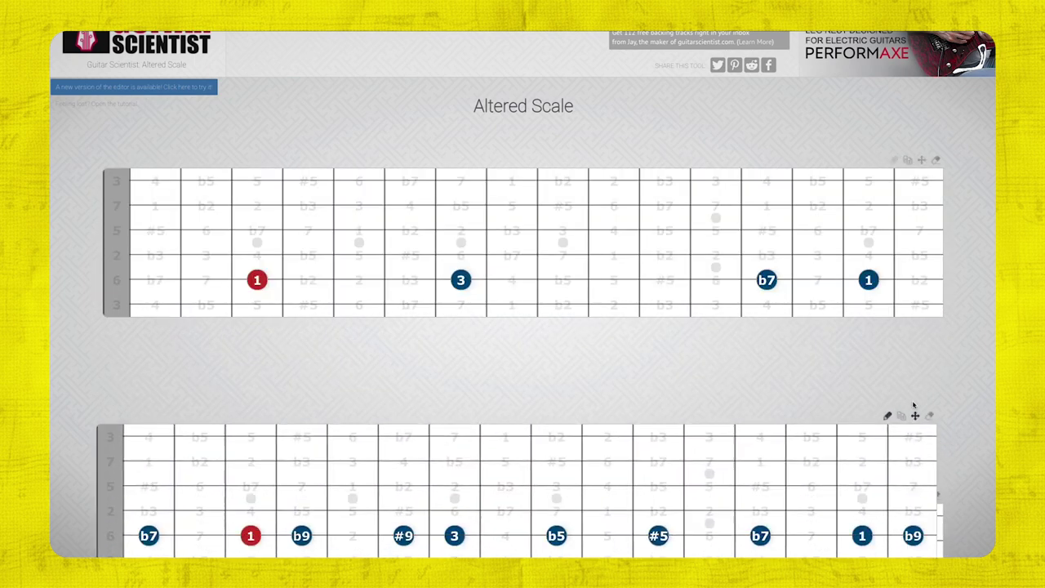
{"action": "scroll", "coordinate": [528, 392], "scroll_direction": "down", "scroll_amount": 2}
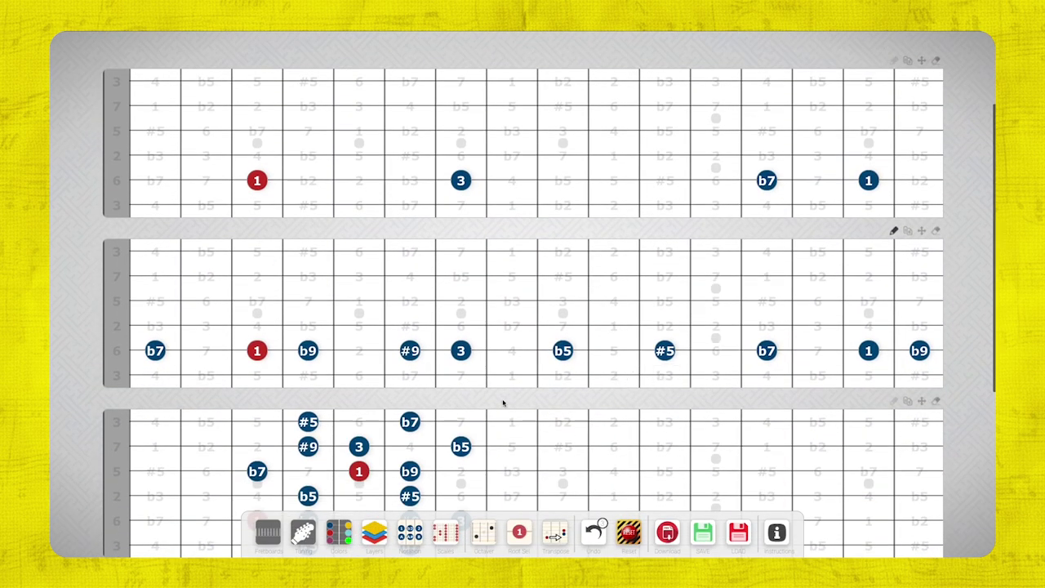
Recolor the fret 15 note on the second fretboard's fifth string red.
{"action": "left_click", "coordinate": [339, 532]}
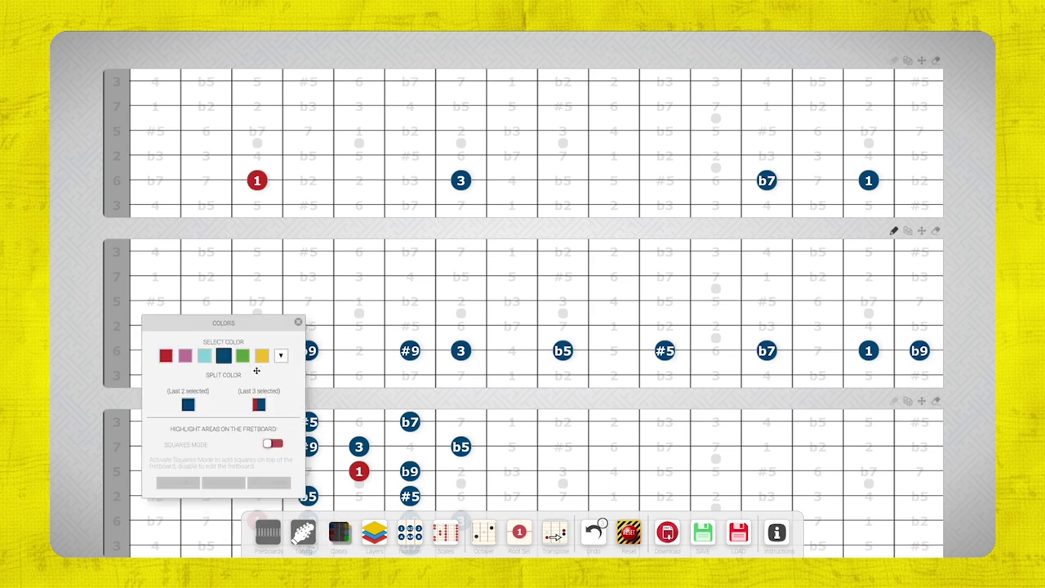
{"action": "left_click", "coordinate": [165, 357]}
{"action": "left_click", "coordinate": [868, 350]}
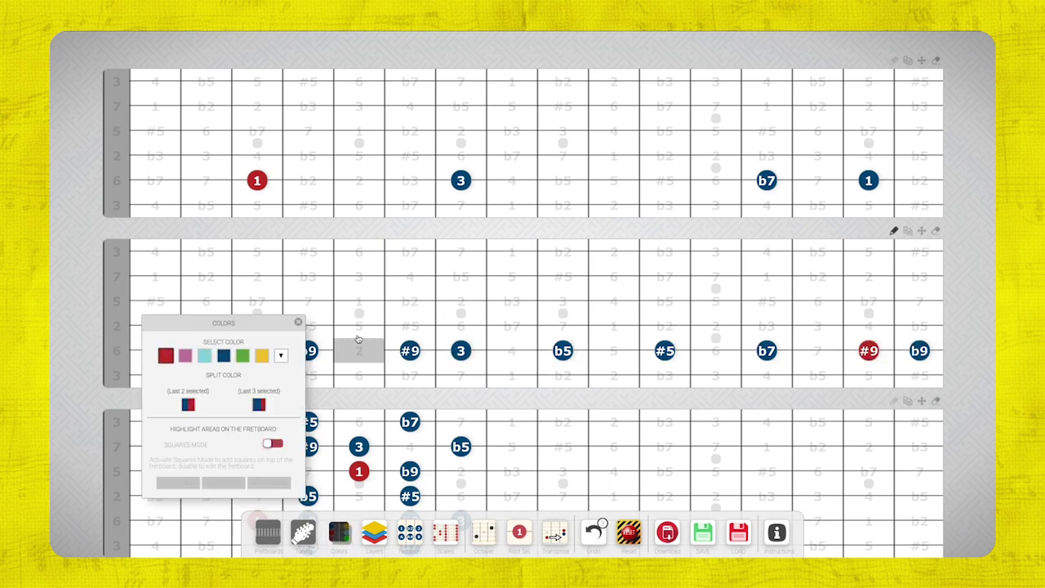
{"action": "left_click", "coordinate": [299, 323]}
Clear the custom note text and place the red fret 15 note again with its interval label.
{"action": "left_click", "coordinate": [410, 532]}
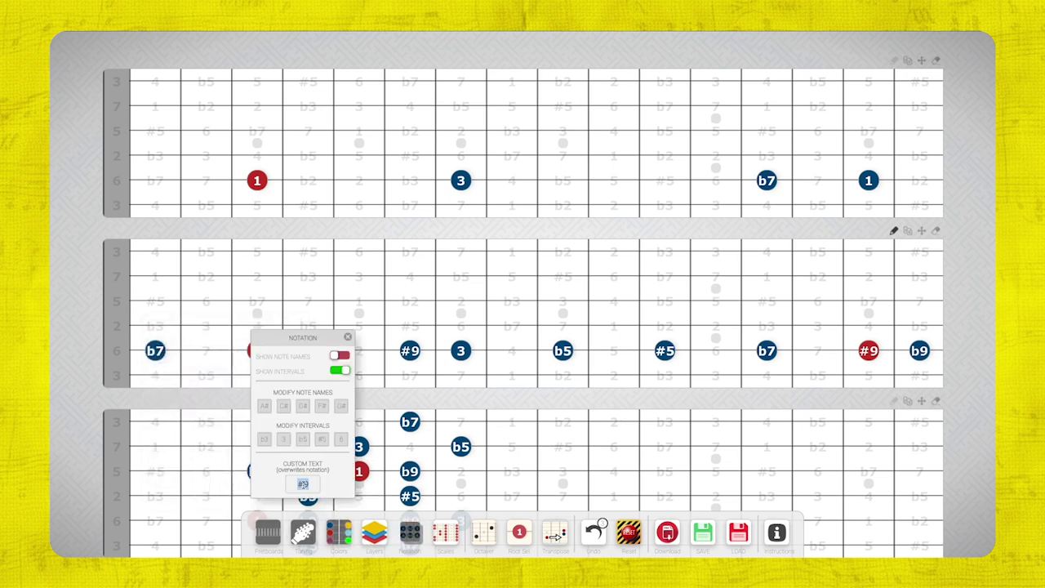
{"action": "key", "text": "BackSpace"}
{"action": "left_click", "coordinate": [347, 337]}
{"action": "left_click", "coordinate": [868, 350]}
{"action": "left_click", "coordinate": [868, 350]}
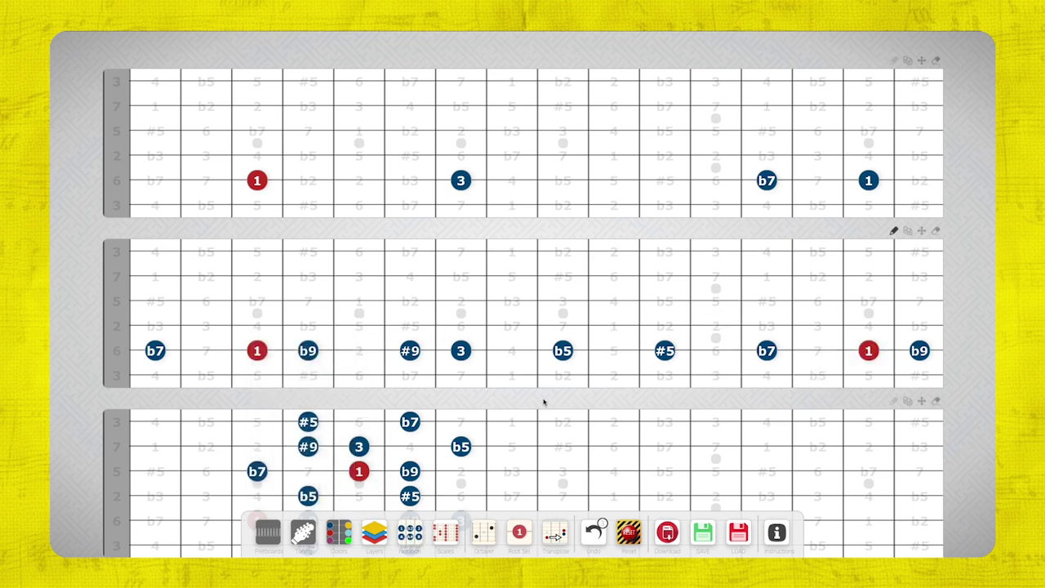
Add an empty fretboard between the fifth-string altered scale and the altered scale pattern.
{"action": "left_click", "coordinate": [263, 532]}
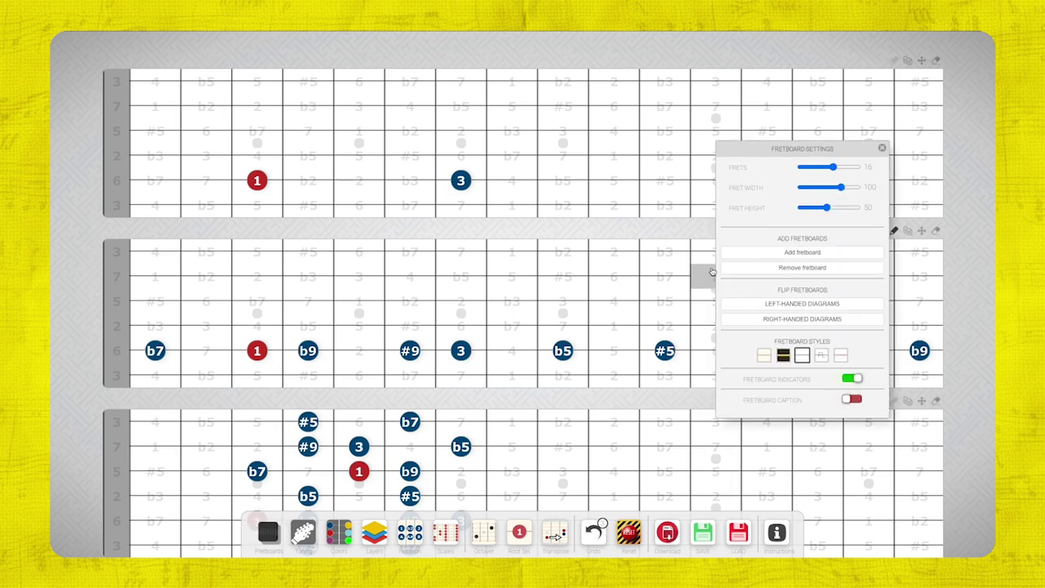
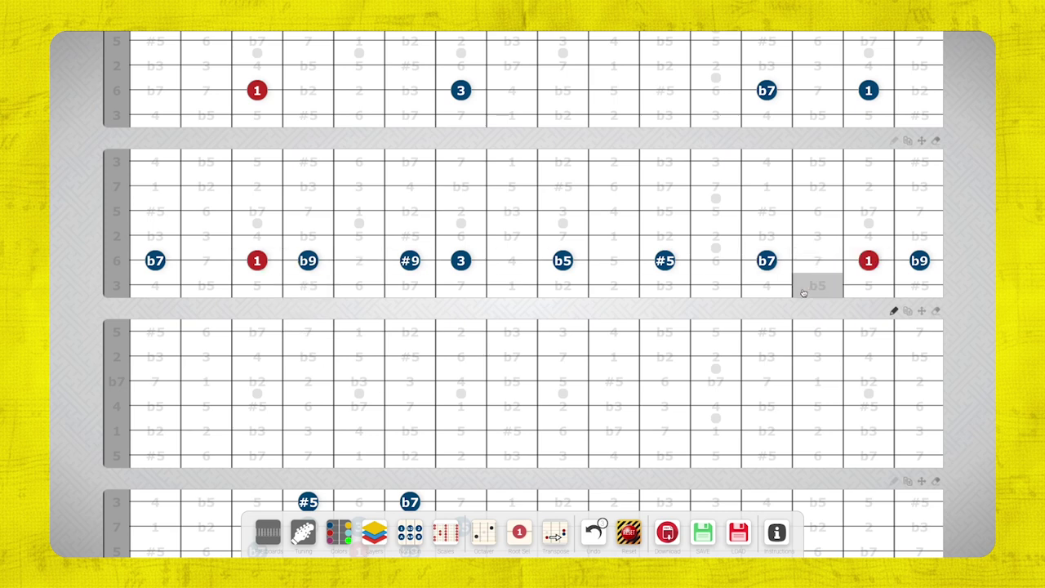
Add dark blue notes at frets 1, 3, 4, 6, 7, 9, 11, 13, 15 and 16 of the empty fretboard's fifth string.
{"action": "left_click", "coordinate": [339, 535]}
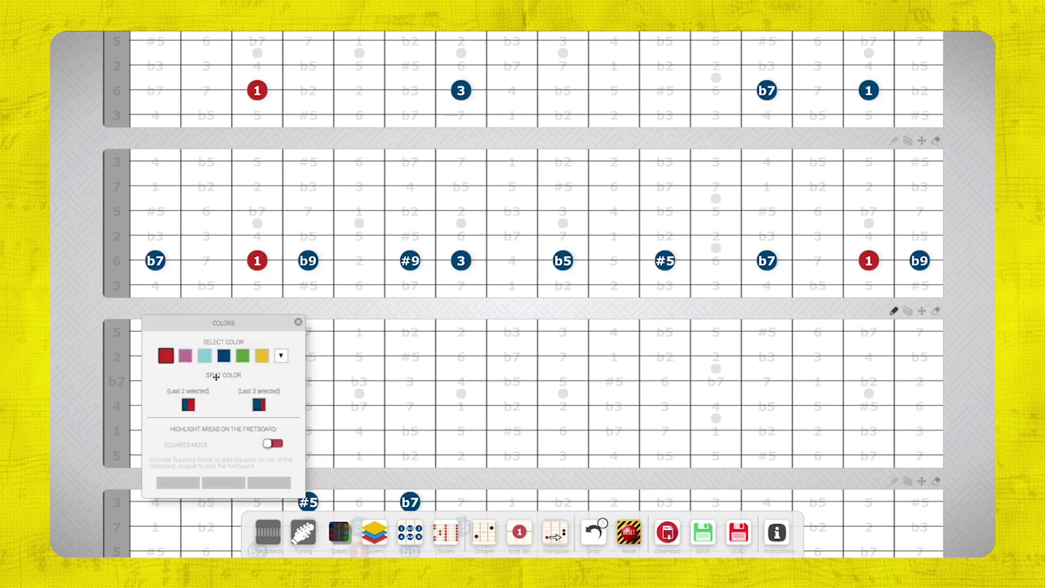
{"action": "left_click", "coordinate": [298, 324]}
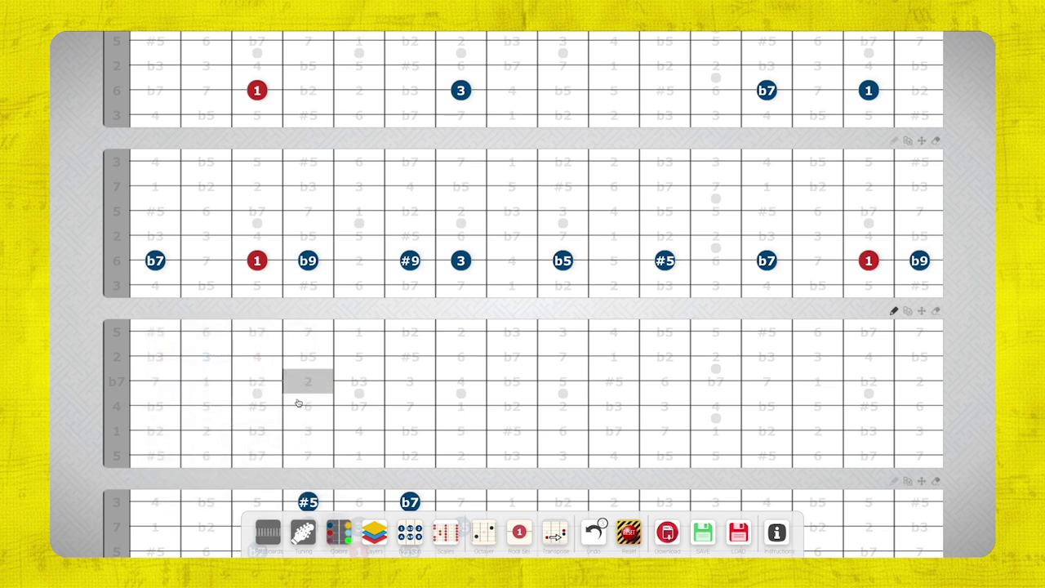
{"action": "left_click", "coordinate": [155, 430]}
{"action": "left_click", "coordinate": [256, 430]}
{"action": "left_click", "coordinate": [308, 430]}
{"action": "left_click", "coordinate": [427, 432]}
{"action": "left_click", "coordinate": [460, 432]}
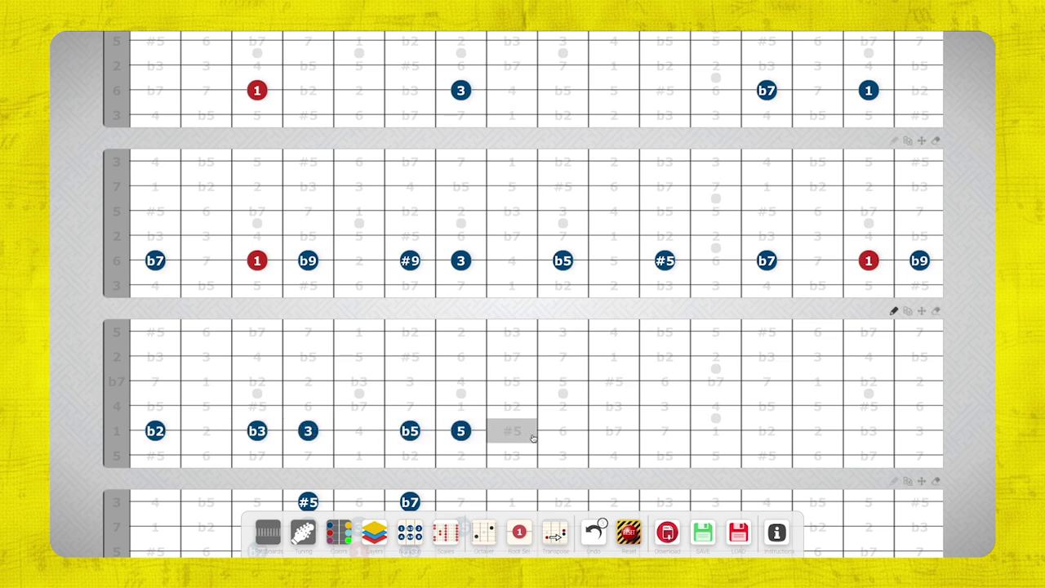
{"action": "left_click", "coordinate": [562, 432]}
{"action": "left_click", "coordinate": [663, 432]}
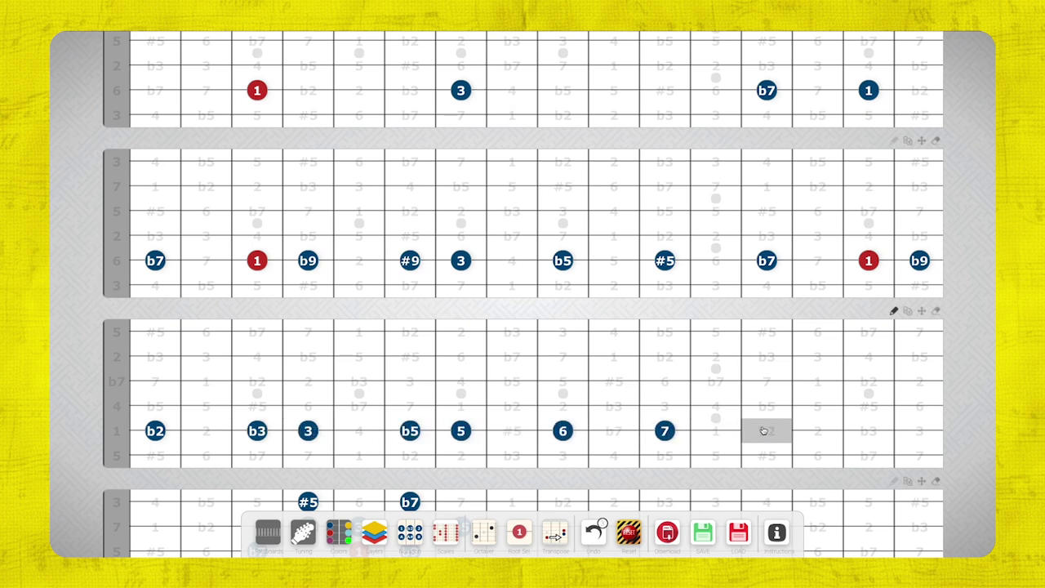
{"action": "left_click", "coordinate": [868, 430]}
{"action": "left_click", "coordinate": [919, 430]}
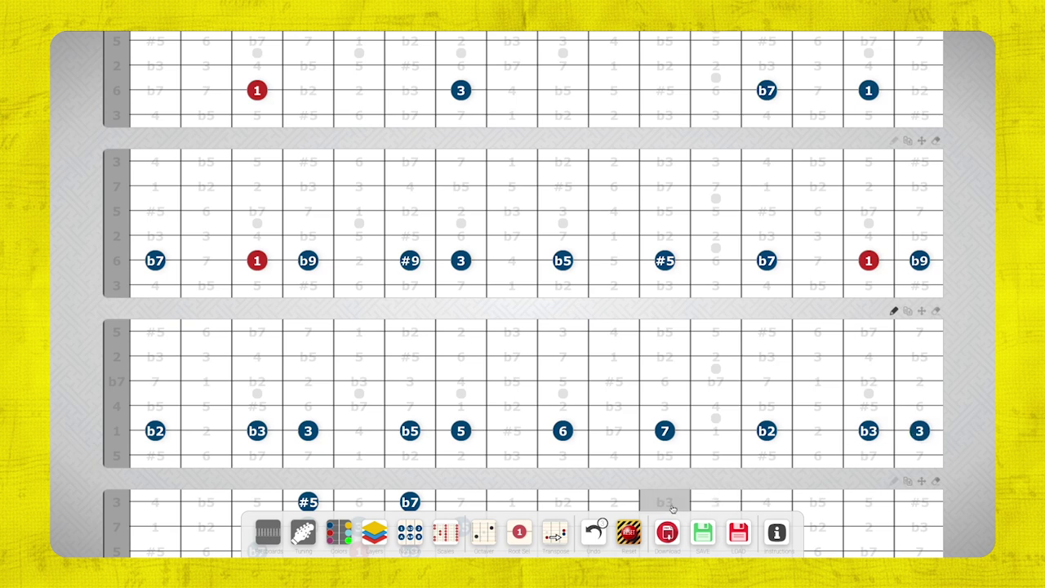
Set the fret 4 note on the third fretboard's fifth string as root and recolor the root notes at frets 4 and 16 red.
{"action": "left_click", "coordinate": [516, 533]}
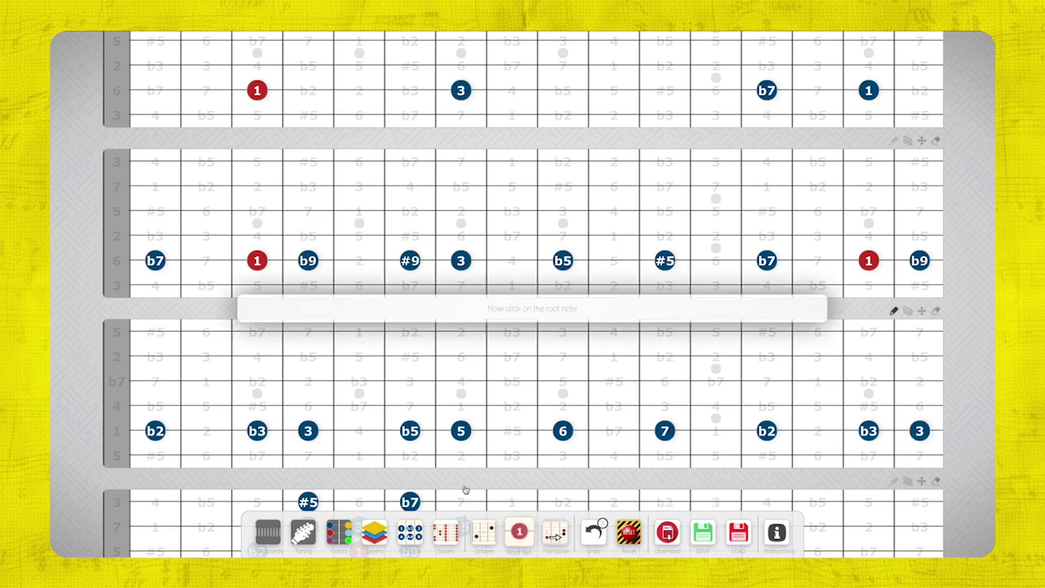
{"action": "left_click", "coordinate": [308, 433]}
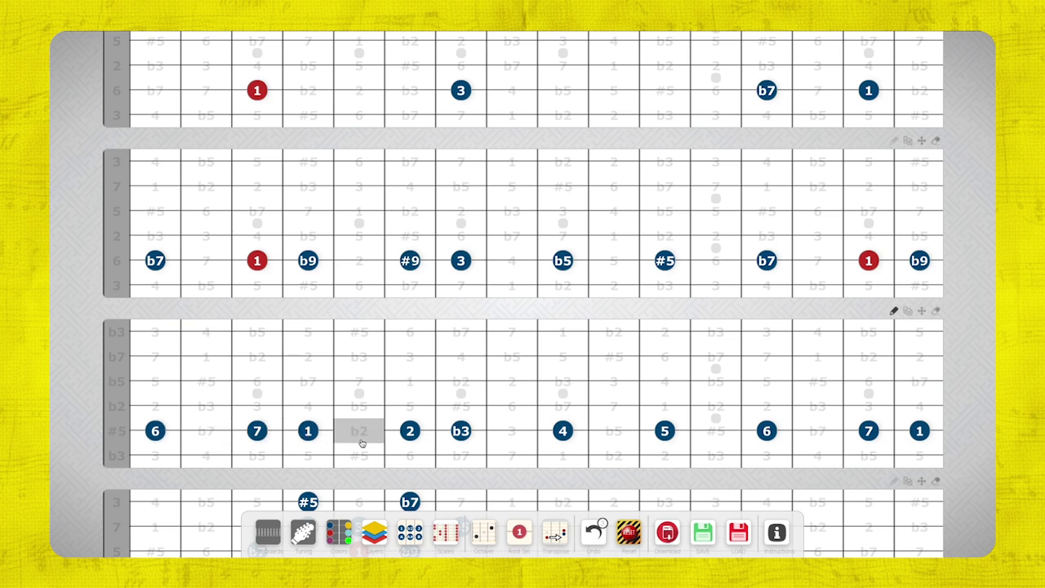
{"action": "left_click", "coordinate": [340, 536]}
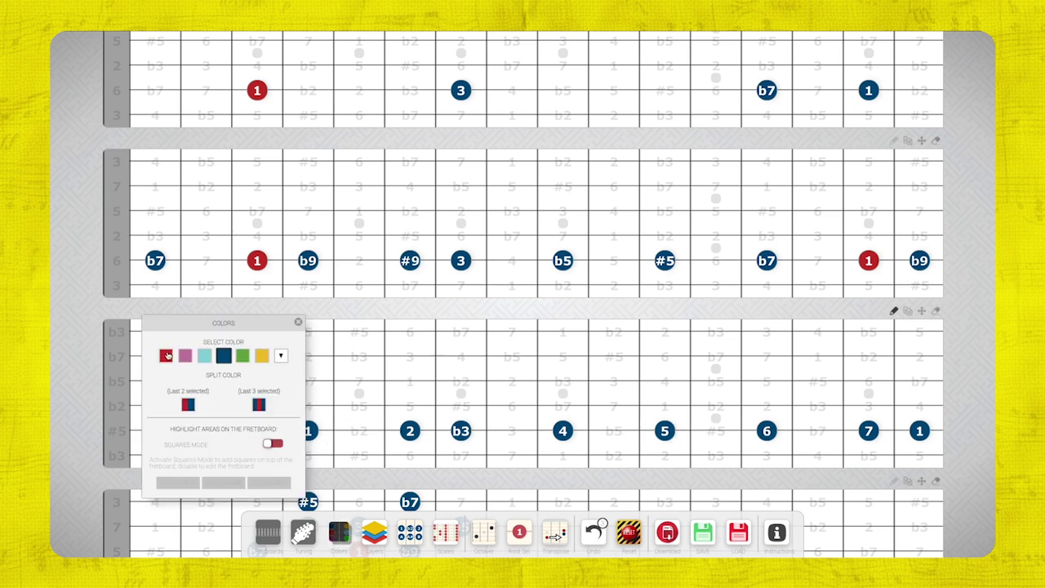
{"action": "left_click", "coordinate": [299, 323]}
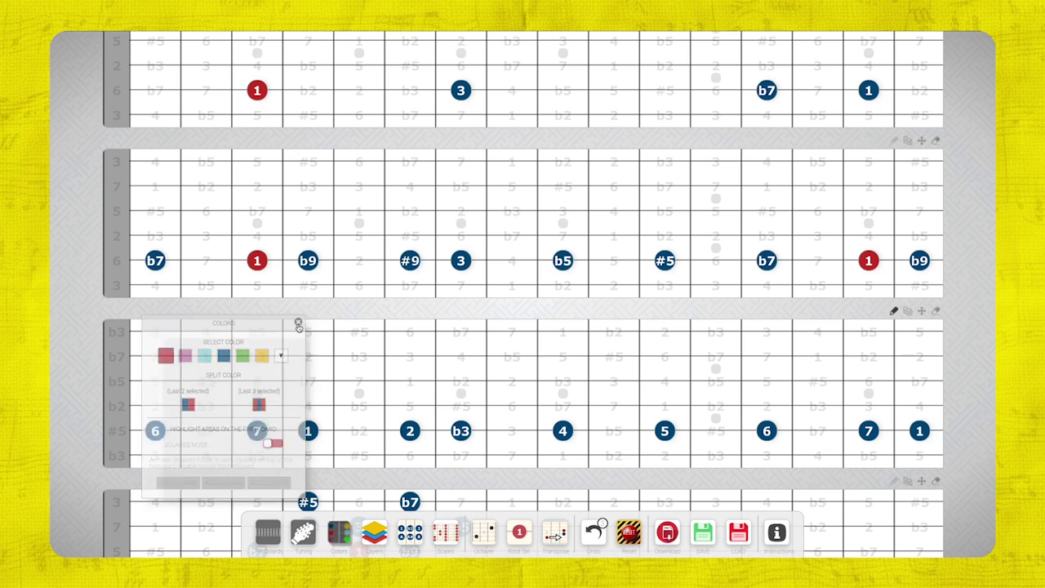
{"action": "left_click", "coordinate": [308, 430]}
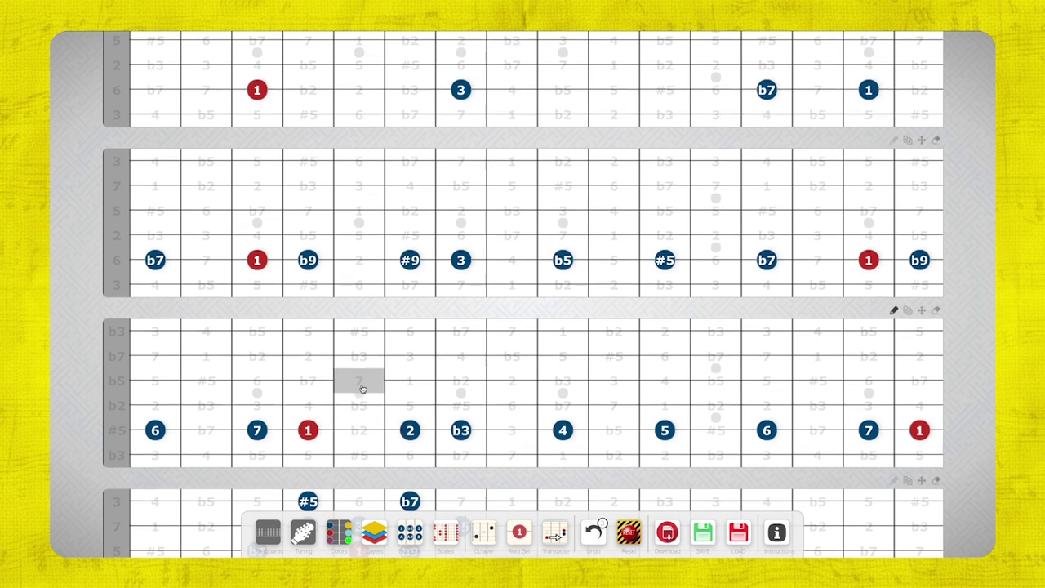
Compare the chord tones, the one-string altered scale, the same notes from the fret 4 root, and the altered scale pattern.
{"action": "scroll", "coordinate": [362, 386], "scroll_direction": "down", "scroll_amount": 1}
{"action": "scroll", "coordinate": [431, 422], "scroll_direction": "up", "scroll_amount": 1}
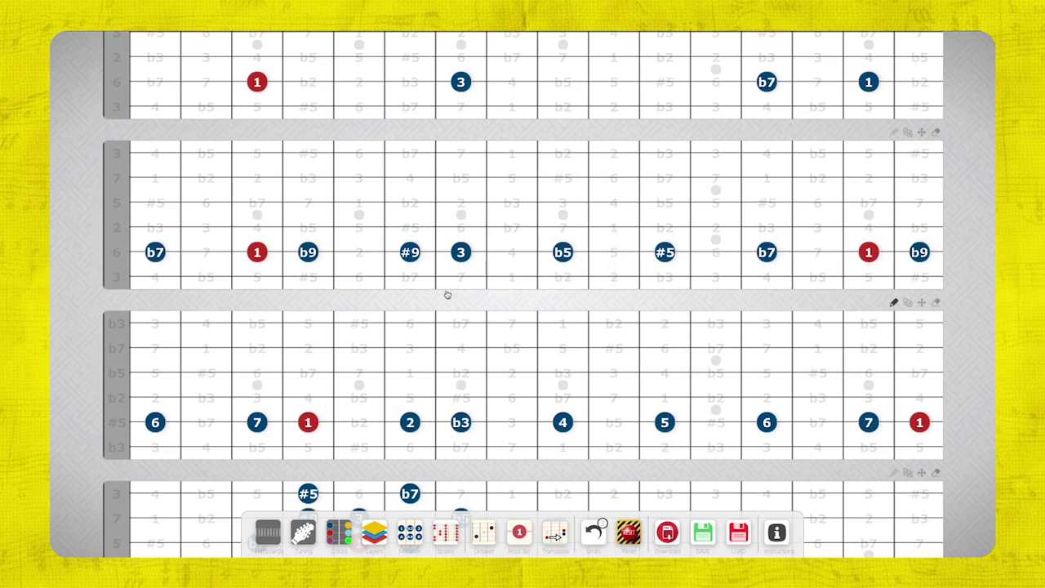
{"action": "scroll", "coordinate": [434, 298], "scroll_direction": "down", "scroll_amount": 1}
{"action": "scroll", "coordinate": [434, 296], "scroll_direction": "down", "scroll_amount": 3}
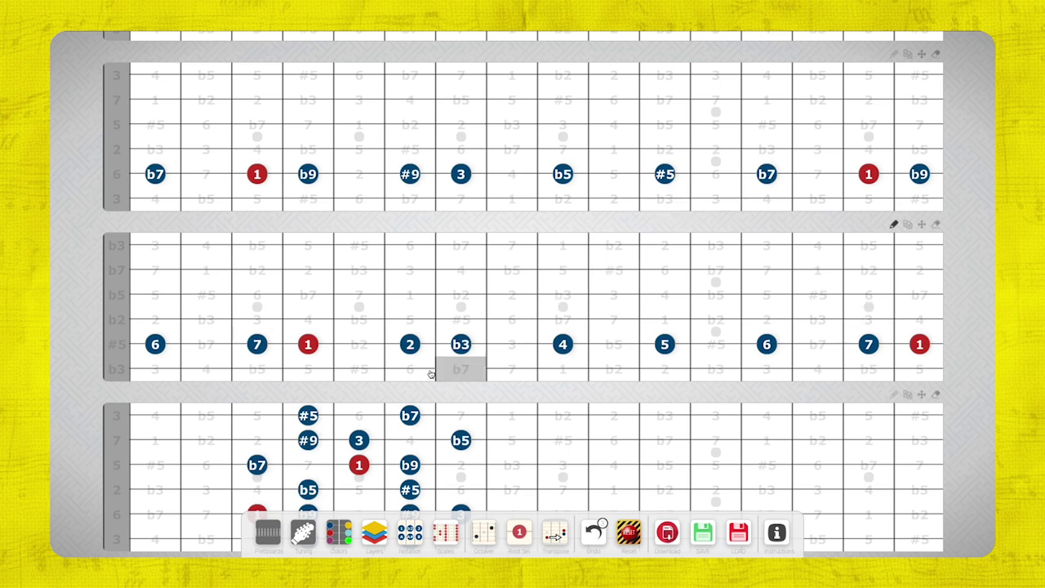
{"action": "scroll", "coordinate": [405, 357], "scroll_direction": "up", "scroll_amount": 1}
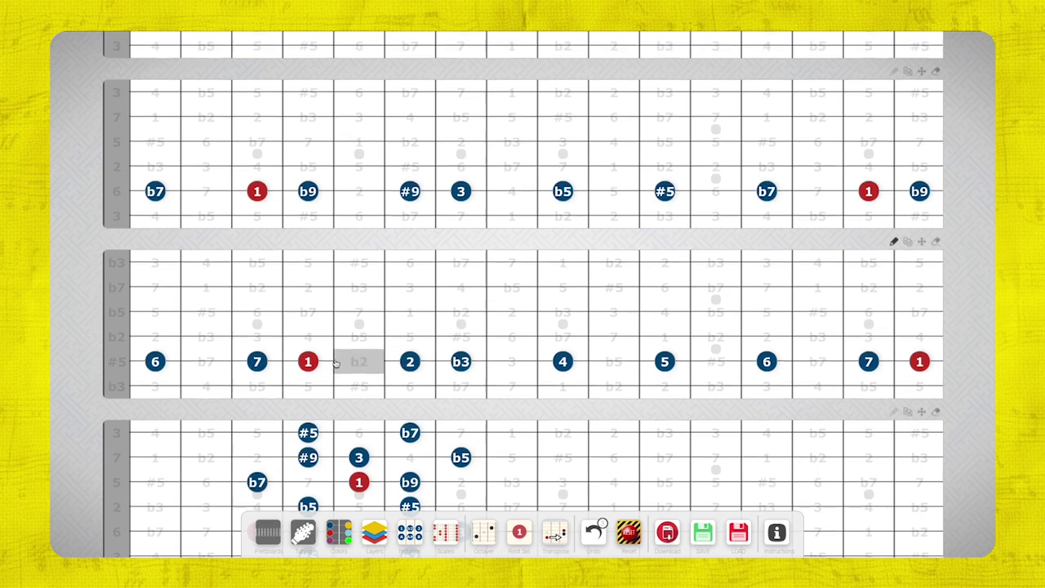
{"action": "scroll", "coordinate": [318, 289], "scroll_direction": "down", "scroll_amount": 1}
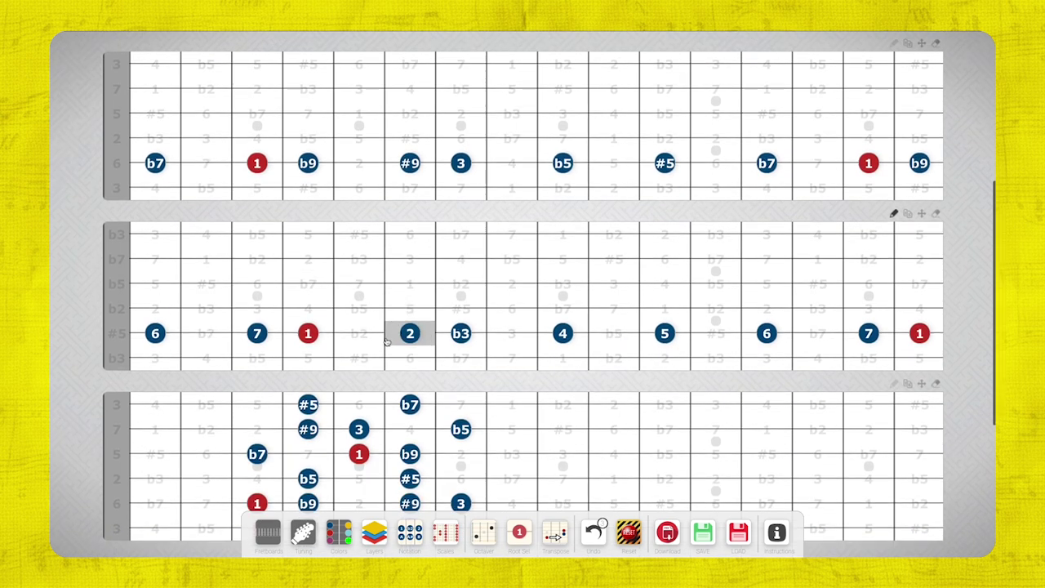
{"action": "scroll", "coordinate": [531, 269], "scroll_direction": "up", "scroll_amount": 2}
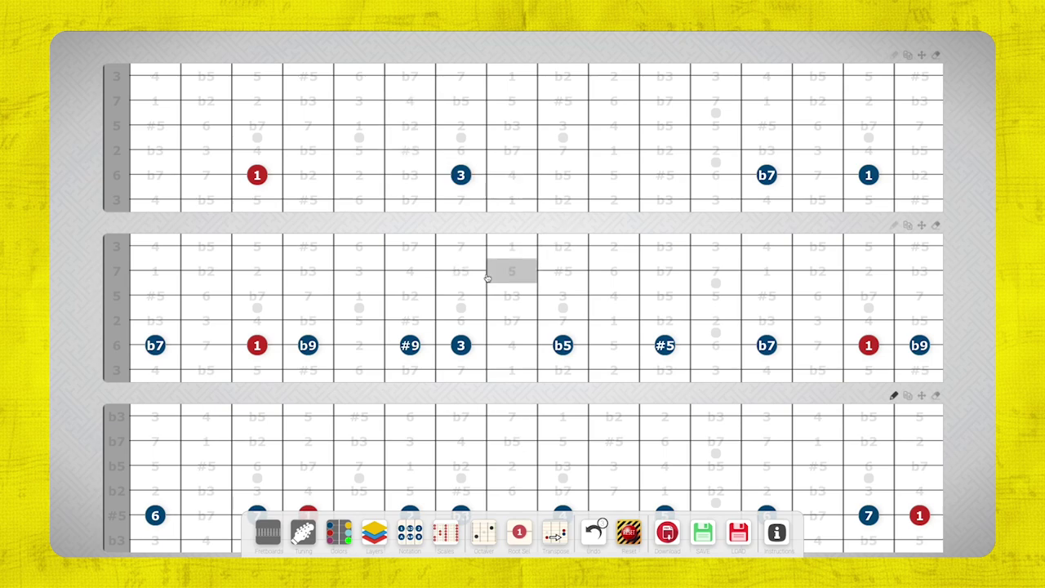
{"action": "scroll", "coordinate": [490, 275], "scroll_direction": "down", "scroll_amount": 2}
{"action": "scroll", "coordinate": [509, 282], "scroll_direction": "up", "scroll_amount": 2}
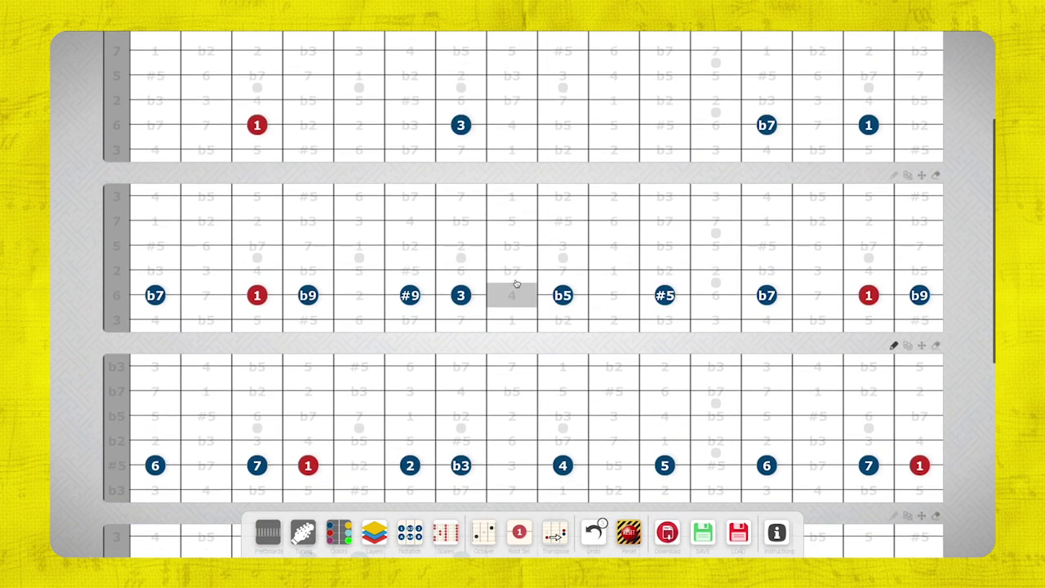
{"action": "scroll", "coordinate": [515, 286], "scroll_direction": "down", "scroll_amount": 1}
{"action": "scroll", "coordinate": [504, 271], "scroll_direction": "down", "scroll_amount": 3}
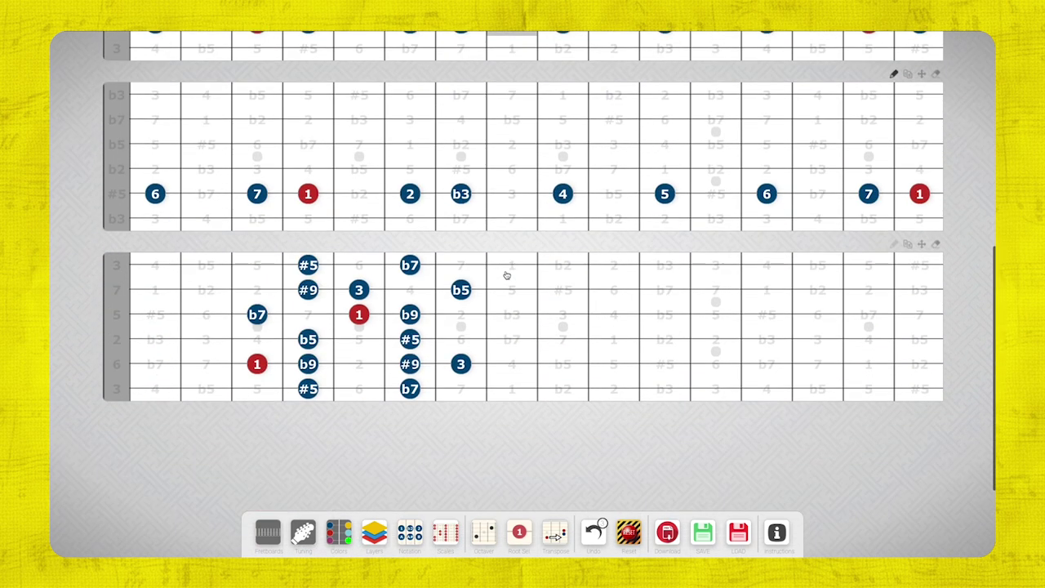
{"action": "scroll", "coordinate": [506, 269], "scroll_direction": "up", "scroll_amount": 3}
{"action": "scroll", "coordinate": [508, 256], "scroll_direction": "down", "scroll_amount": 3}
{"action": "scroll", "coordinate": [508, 262], "scroll_direction": "down", "scroll_amount": 2}
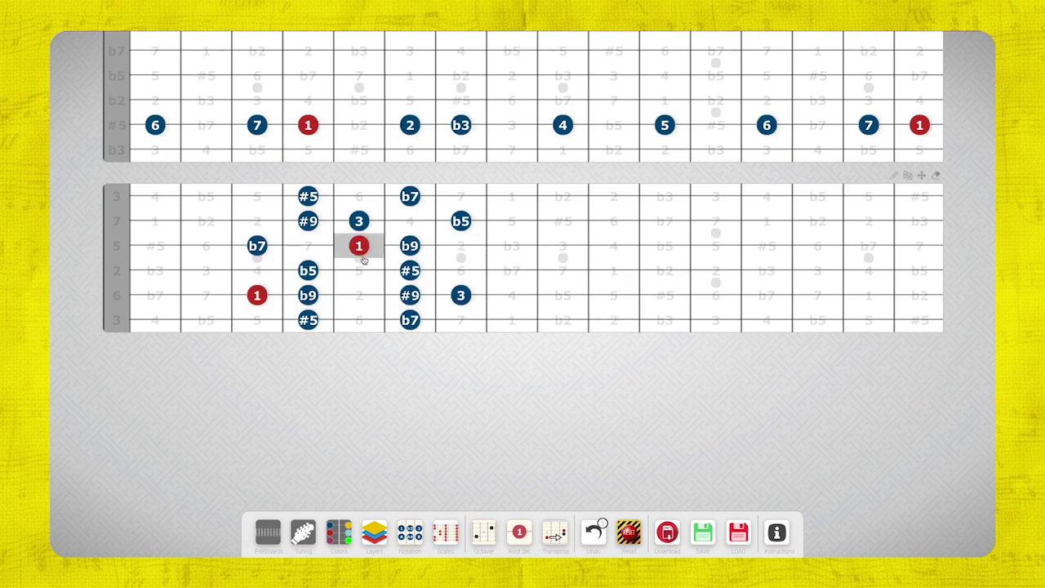
Add dark blue notes 1, b2, b3, 3, b5, #5 and b7 across frets 5 to 9 on the first empty fretboard below the altered scale pattern.
{"action": "scroll", "coordinate": [343, 525], "scroll_direction": "down", "scroll_amount": 1}
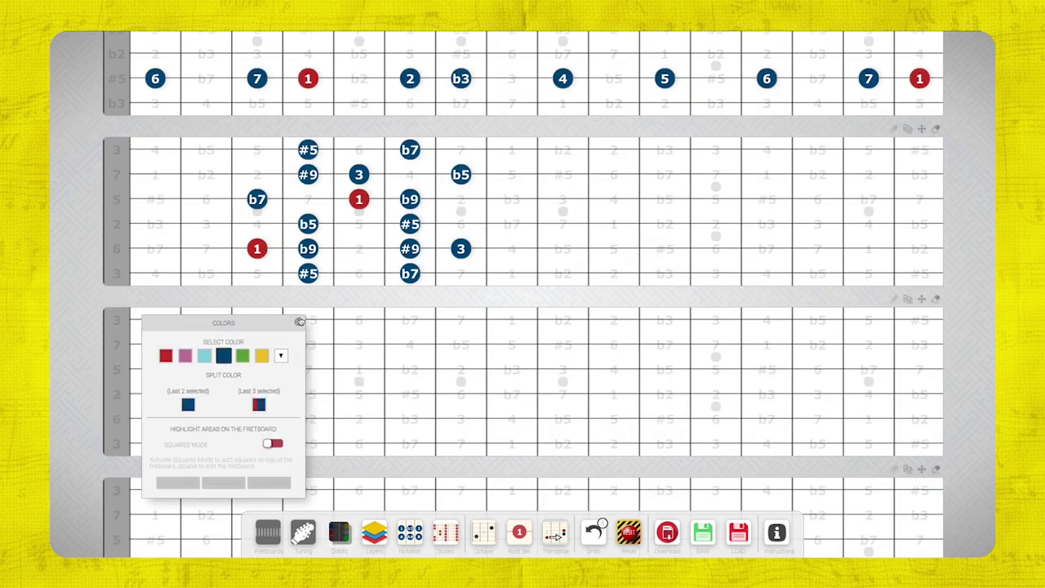
{"action": "left_click", "coordinate": [511, 443]}
{"action": "left_click", "coordinate": [563, 444]}
{"action": "left_click", "coordinate": [410, 419]}
{"action": "left_click", "coordinate": [460, 419]}
{"action": "left_click", "coordinate": [563, 419]}
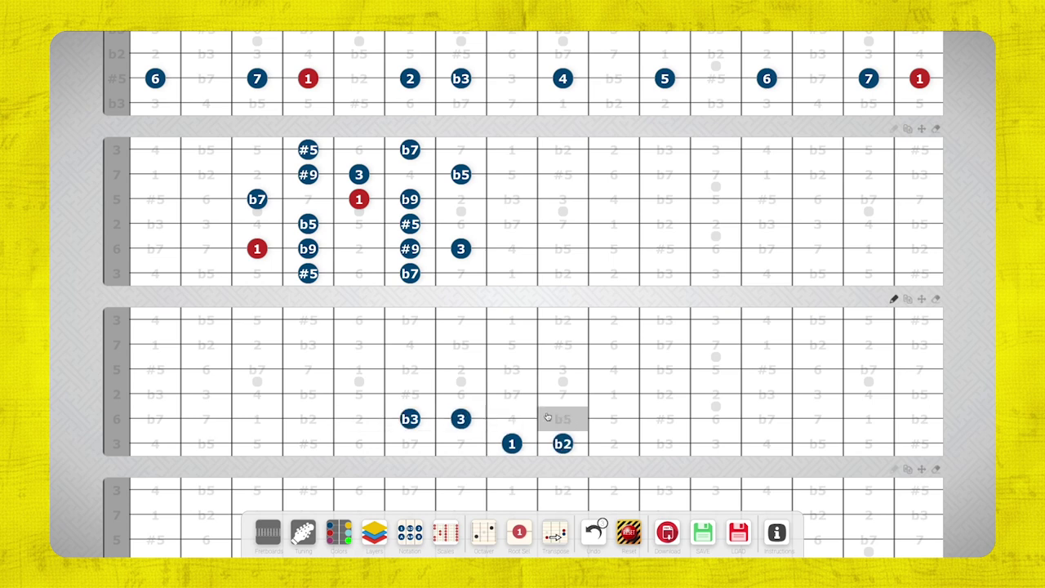
{"action": "left_click", "coordinate": [410, 393]}
{"action": "left_click", "coordinate": [511, 394]}
{"action": "left_click", "coordinate": [358, 369]}
{"action": "left_click", "coordinate": [511, 369]}
{"action": "left_click", "coordinate": [460, 344]}
{"action": "left_click", "coordinate": [511, 320]}
{"action": "left_click", "coordinate": [562, 319]}
{"action": "left_click", "coordinate": [410, 443]}
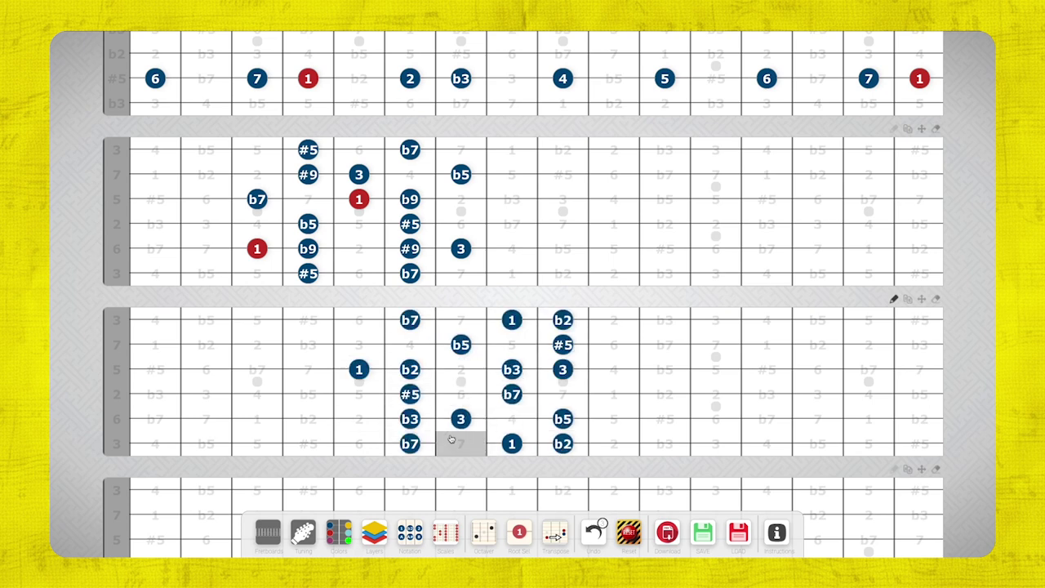
Add the dark blue altered scale notes across frets 8 to 12 on the next empty fretboard.
{"action": "scroll", "coordinate": [511, 282], "scroll_direction": "down", "scroll_amount": 7}
{"action": "left_click", "coordinate": [511, 285]}
{"action": "left_click", "coordinate": [665, 285]}
{"action": "left_click", "coordinate": [562, 260]}
{"action": "left_click", "coordinate": [613, 236]}
{"action": "left_click", "coordinate": [511, 210]}
{"action": "left_click", "coordinate": [562, 211]}
{"action": "left_click", "coordinate": [665, 235]}
{"action": "left_click", "coordinate": [664, 211]}
{"action": "left_click", "coordinate": [664, 186]}
{"action": "left_click", "coordinate": [563, 187]}
{"action": "left_click", "coordinate": [511, 161]}
Add the dark blue altered scale notes across frets 10 to 14 on the second-to-last fretboard.
{"action": "scroll", "coordinate": [715, 161], "scroll_direction": "down", "scroll_amount": 3}
{"action": "left_click", "coordinate": [613, 252]}
{"action": "left_click", "coordinate": [664, 253]}
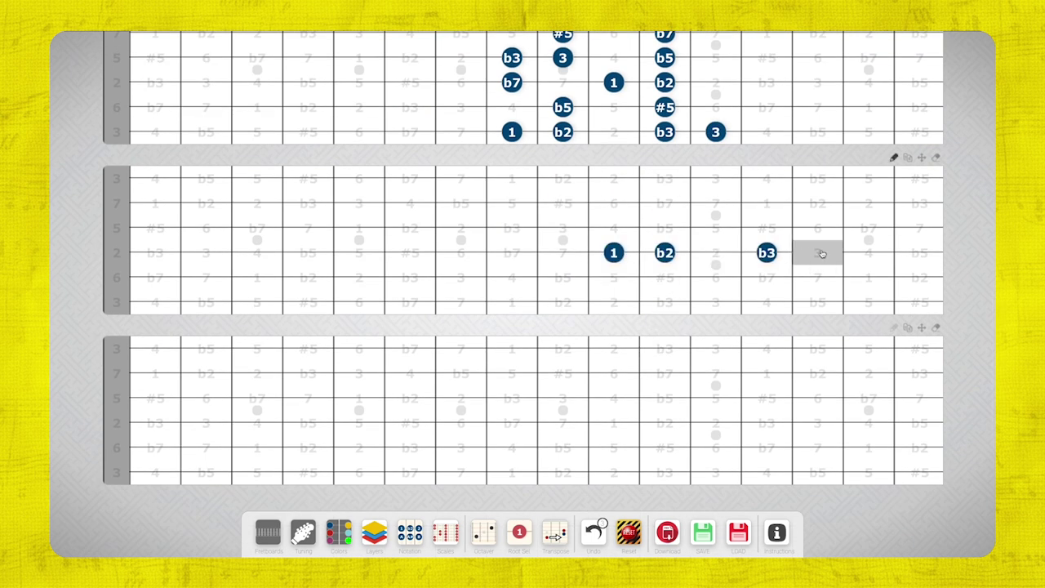
{"action": "left_click", "coordinate": [817, 252]}
{"action": "left_click", "coordinate": [817, 302]}
{"action": "left_click", "coordinate": [715, 302]}
{"action": "left_click", "coordinate": [664, 302]}
{"action": "left_click", "coordinate": [766, 227]}
{"action": "left_click", "coordinate": [767, 203]}
{"action": "left_click", "coordinate": [817, 203]}
{"action": "left_click", "coordinate": [664, 178]}
{"action": "left_click", "coordinate": [715, 178]}
{"action": "left_click", "coordinate": [817, 178]}
Add the dark blue altered scale notes between frets 13 and 16 on the last fretboard's second to fifth strings.
{"action": "scroll", "coordinate": [715, 277], "scroll_direction": "down", "scroll_amount": 2}
{"action": "left_click", "coordinate": [868, 448]}
{"action": "left_click", "coordinate": [919, 370]}
{"action": "left_click", "coordinate": [766, 346]}
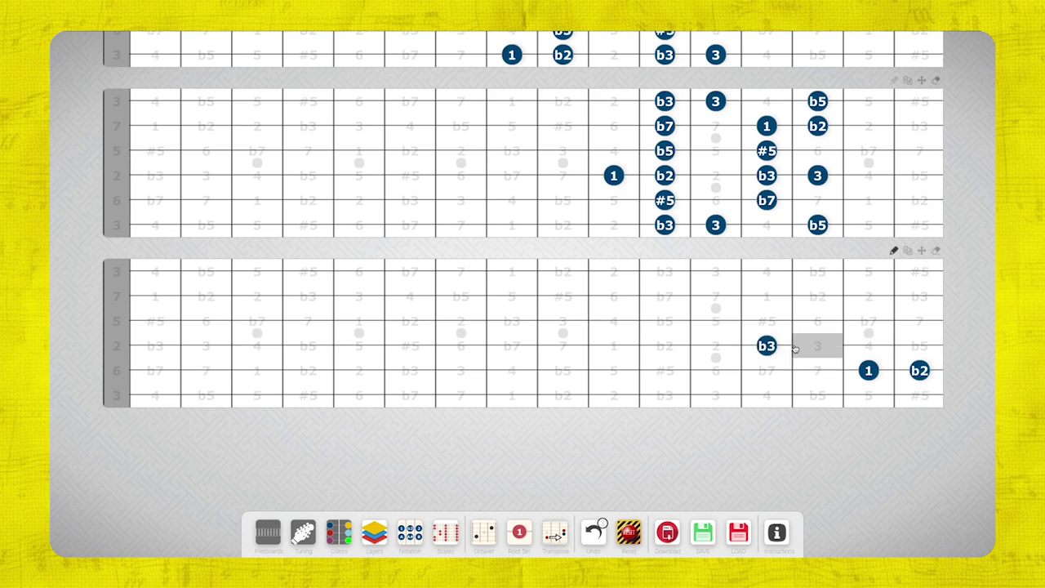
{"action": "left_click", "coordinate": [817, 346]}
{"action": "left_click", "coordinate": [766, 321]}
{"action": "left_click", "coordinate": [868, 321]}
{"action": "left_click", "coordinate": [766, 295]}
{"action": "left_click", "coordinate": [817, 295]}
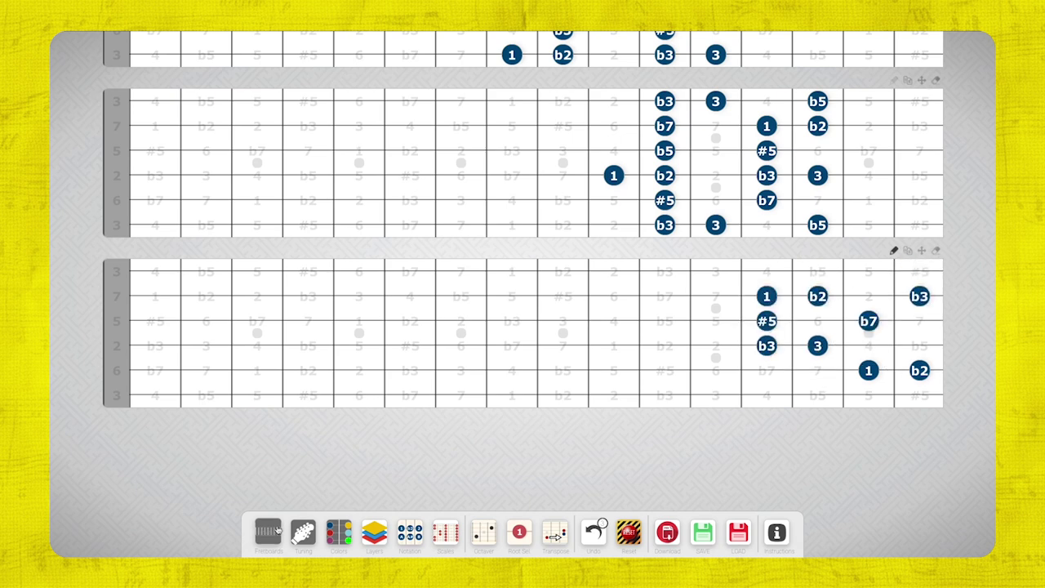
Extend the fretboards to 17 frets and add the missing altered scale notes between frets 13 and 17 on the last fretboard.
{"action": "left_click", "coordinate": [268, 532]}
{"action": "left_click_drag", "start_coordinate": [819, 170], "coordinate": [832, 170]}
{"action": "left_click", "coordinate": [792, 271]}
{"action": "left_click", "coordinate": [944, 295]}
{"action": "left_click", "coordinate": [894, 271]}
{"action": "left_click", "coordinate": [894, 345]}
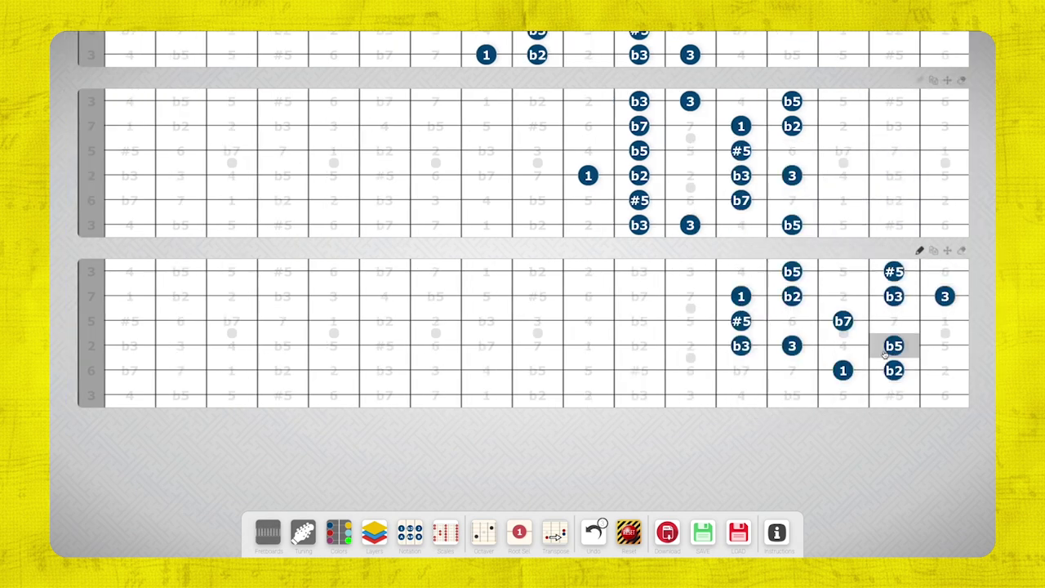
{"action": "left_click", "coordinate": [894, 395]}
{"action": "left_click", "coordinate": [791, 395]}
{"action": "left_click", "coordinate": [740, 371]}
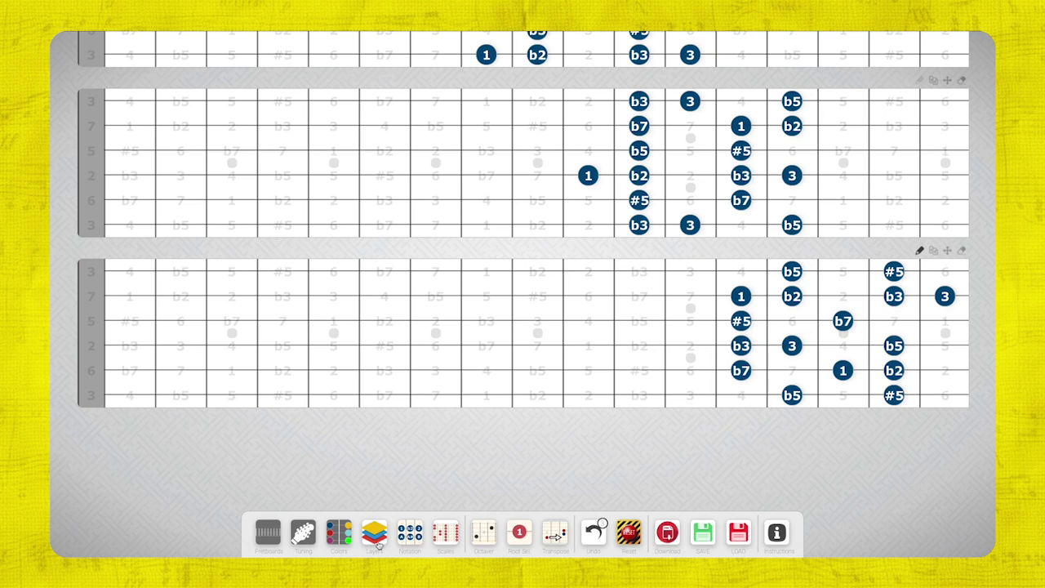
Recolor the root notes on the last two fretboards red.
{"action": "left_click", "coordinate": [410, 532]}
{"action": "left_click", "coordinate": [338, 532]}
{"action": "left_click", "coordinate": [165, 355]}
{"action": "left_click", "coordinate": [842, 370]}
{"action": "left_click", "coordinate": [740, 295]}
{"action": "scroll", "coordinate": [576, 448], "scroll_direction": "up", "scroll_amount": 3}
{"action": "left_click", "coordinate": [588, 294]}
{"action": "left_click", "coordinate": [740, 245]}
Recolor the root notes red on the two position fretboards directly below the first altered scale pattern.
{"action": "scroll", "coordinate": [469, 387], "scroll_direction": "up", "scroll_amount": 3}
{"action": "left_click", "coordinate": [488, 314]}
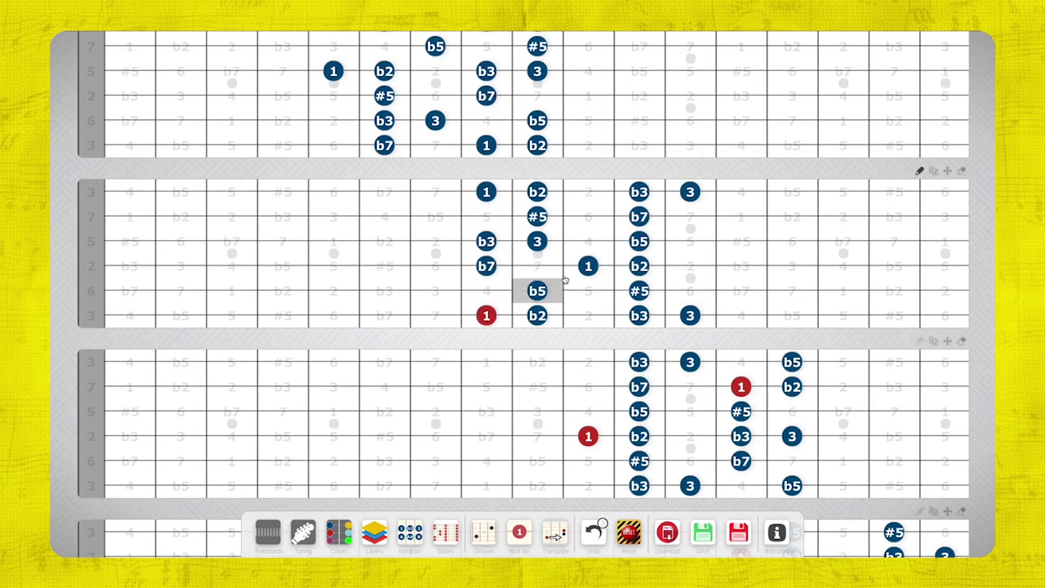
{"action": "left_click", "coordinate": [486, 192]}
{"action": "scroll", "coordinate": [486, 244], "scroll_direction": "up", "scroll_amount": 3}
{"action": "left_click", "coordinate": [333, 318]}
{"action": "left_click", "coordinate": [482, 269]}
{"action": "scroll", "coordinate": [482, 278], "scroll_direction": "up", "scroll_amount": 1}
{"action": "scroll", "coordinate": [483, 286], "scroll_direction": "down", "scroll_amount": 1}
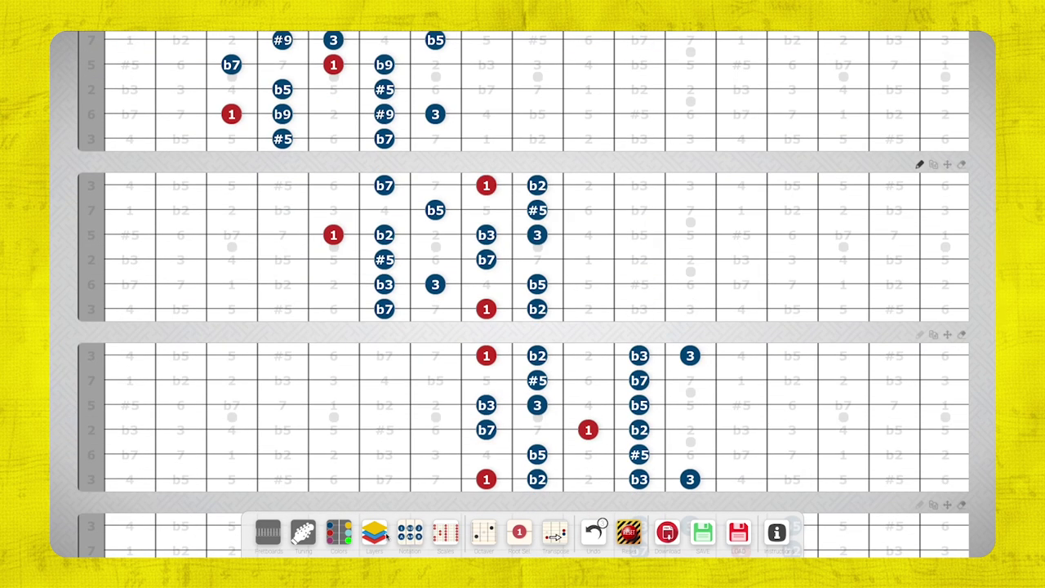
Relabel the b3 interval as #2 and set the custom text to b9 for dark blue notes.
{"action": "left_click", "coordinate": [338, 533]}
{"action": "left_click", "coordinate": [225, 359]}
{"action": "scroll", "coordinate": [380, 371], "scroll_direction": "down", "scroll_amount": 1}
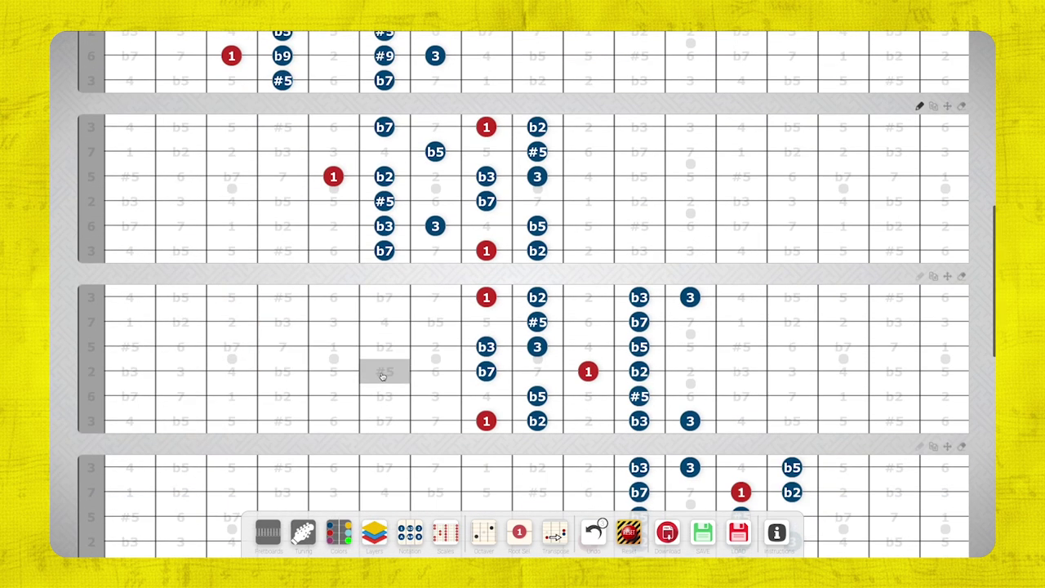
{"action": "left_click", "coordinate": [411, 533]}
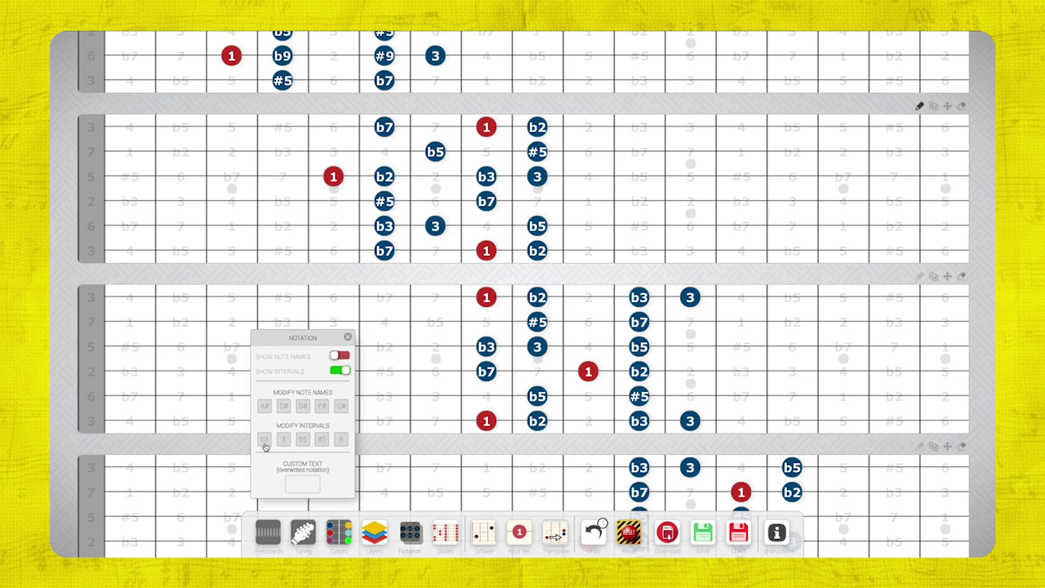
{"action": "left_click", "coordinate": [306, 482]}
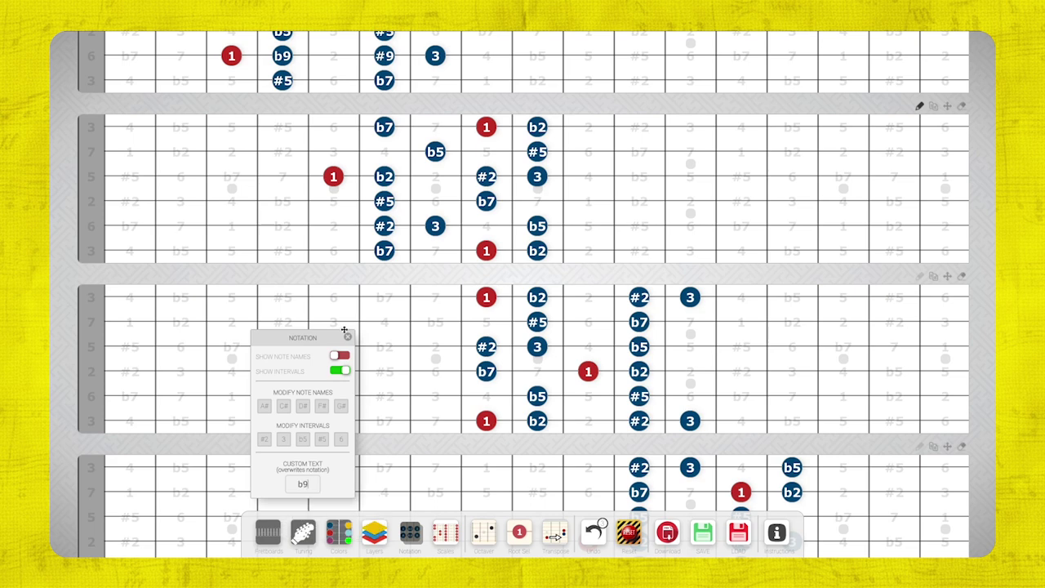
{"action": "left_click", "coordinate": [348, 337]}
Relabel the b2 notes as b9 on the four fretboards below the first altered scale pattern.
{"action": "scroll", "coordinate": [367, 343], "scroll_direction": "up", "scroll_amount": 2}
{"action": "left_click", "coordinate": [537, 245]}
{"action": "left_click", "coordinate": [537, 369]}
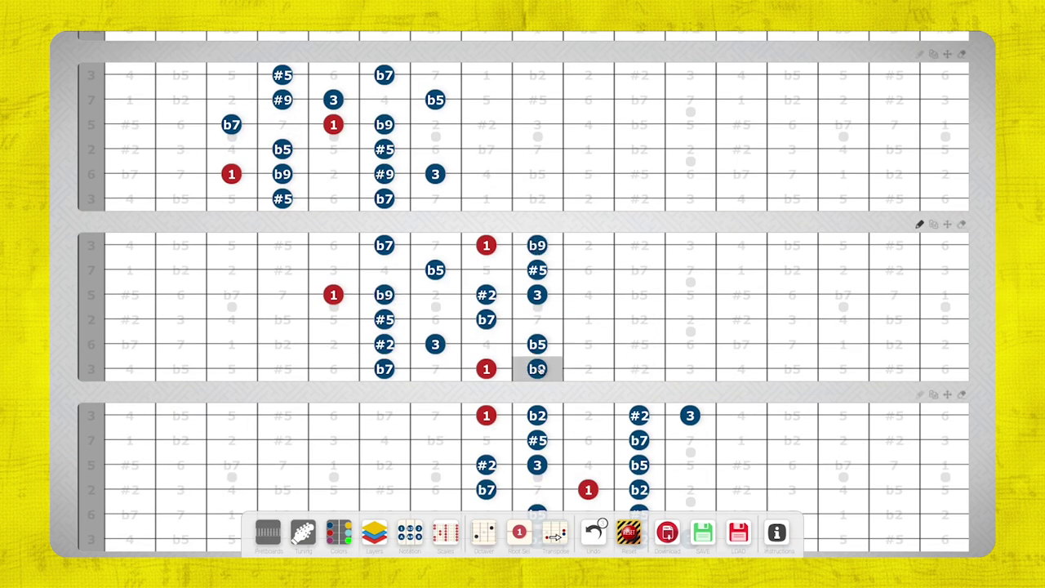
{"action": "scroll", "coordinate": [571, 326], "scroll_direction": "down", "scroll_amount": 2}
{"action": "left_click", "coordinate": [537, 276]}
{"action": "left_click", "coordinate": [639, 349]}
{"action": "left_click", "coordinate": [537, 400]}
{"action": "scroll", "coordinate": [690, 380], "scroll_direction": "down", "scroll_amount": 2}
{"action": "left_click", "coordinate": [790, 352]}
{"action": "left_click", "coordinate": [639, 402]}
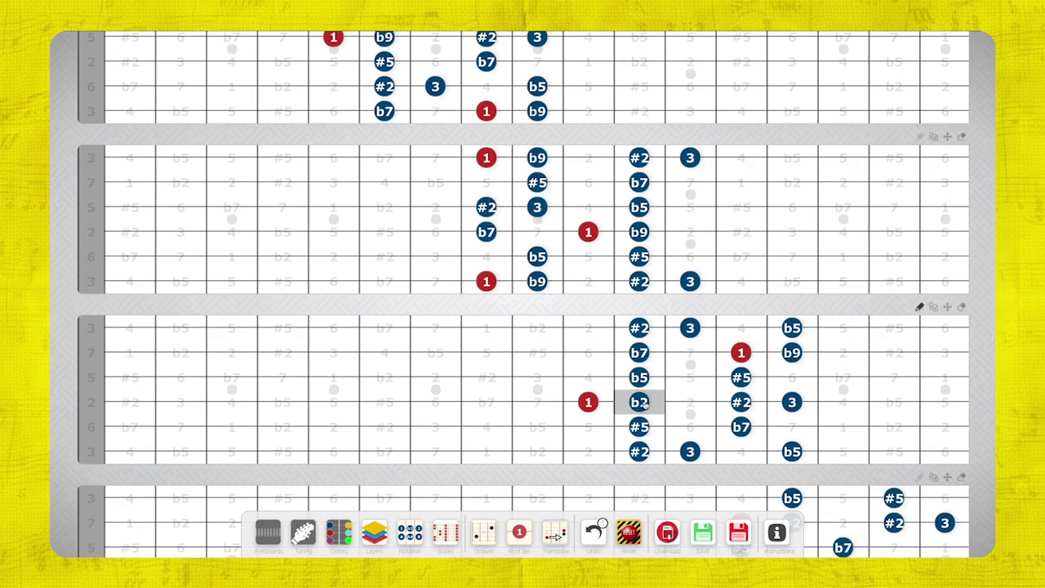
{"action": "scroll", "coordinate": [690, 351], "scroll_direction": "down", "scroll_amount": 2}
{"action": "left_click", "coordinate": [893, 454]}
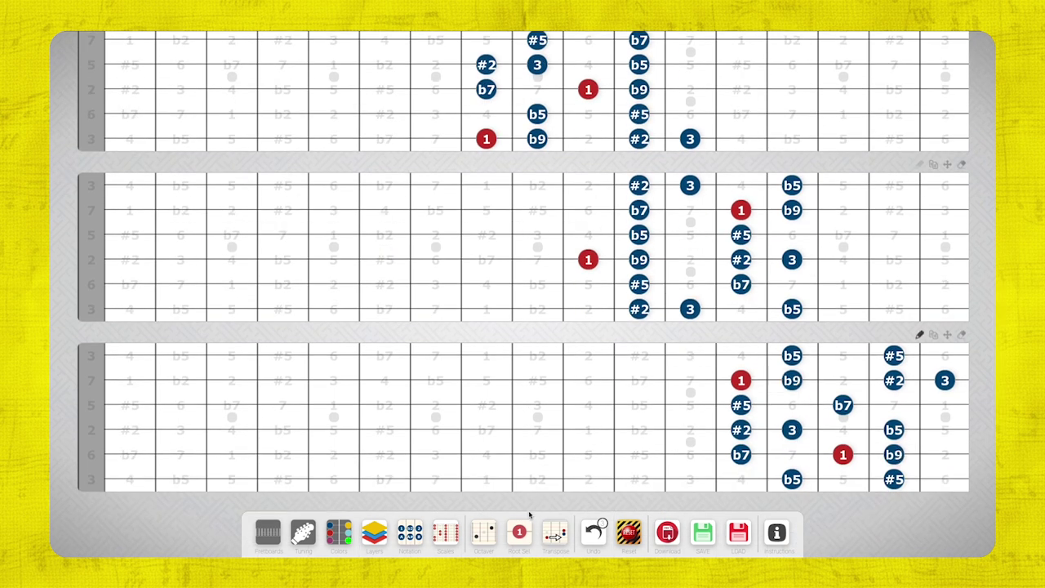
Relabel the #2 notes as #9 on the four fretboards below the first altered scale pattern using custom text.
{"action": "left_click", "coordinate": [410, 534]}
{"action": "left_click", "coordinate": [347, 338]}
{"action": "left_click", "coordinate": [740, 429]}
{"action": "left_click", "coordinate": [894, 380]}
{"action": "left_click", "coordinate": [639, 308]}
{"action": "left_click", "coordinate": [740, 259]}
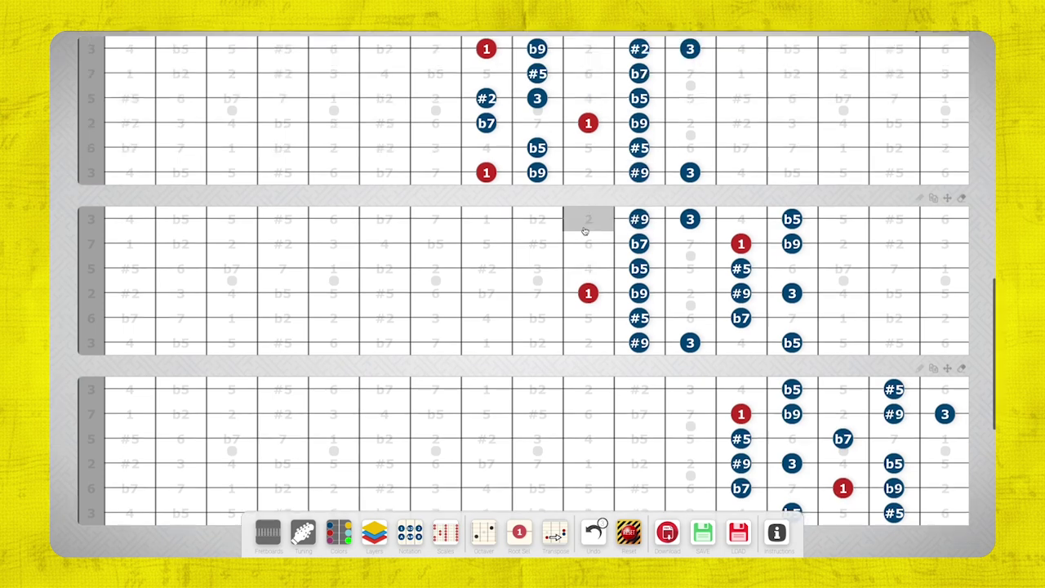
{"action": "scroll", "coordinate": [706, 237], "scroll_direction": "up", "scroll_amount": 4}
{"action": "scroll", "coordinate": [487, 212], "scroll_direction": "up", "scroll_amount": 2}
Zoom out and review the five altered scale positions stacked along the neck.
{"action": "scroll", "coordinate": [282, 280], "scroll_direction": "down", "scroll_amount": 1}
{"action": "scroll", "coordinate": [789, 286], "scroll_direction": "down", "scroll_amount": 2}
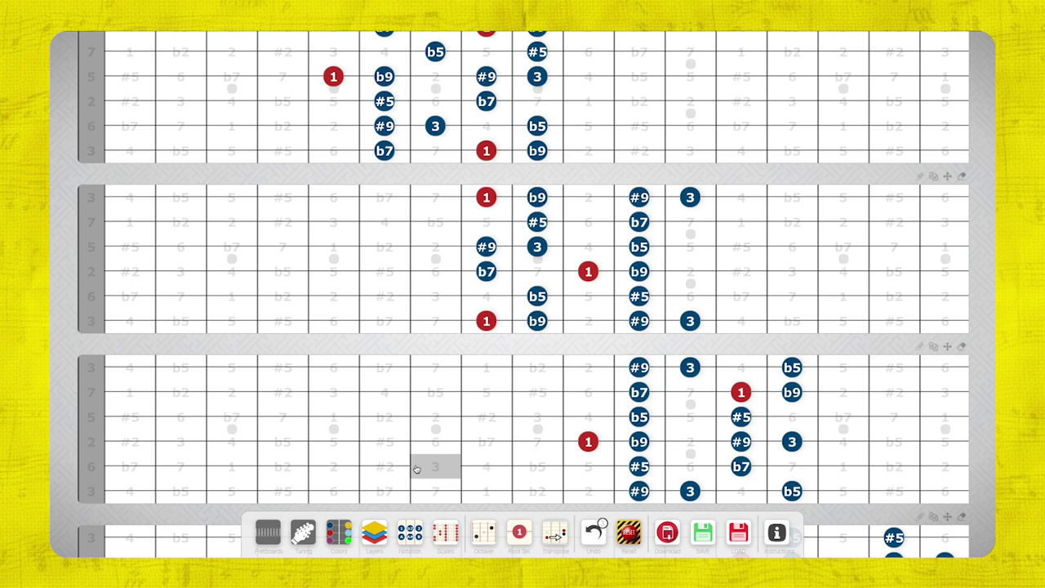
{"action": "scroll", "coordinate": [511, 495], "scroll_direction": "down", "scroll_amount": 1}
{"action": "scroll", "coordinate": [512, 495], "scroll_direction": "down", "scroll_amount": 2}
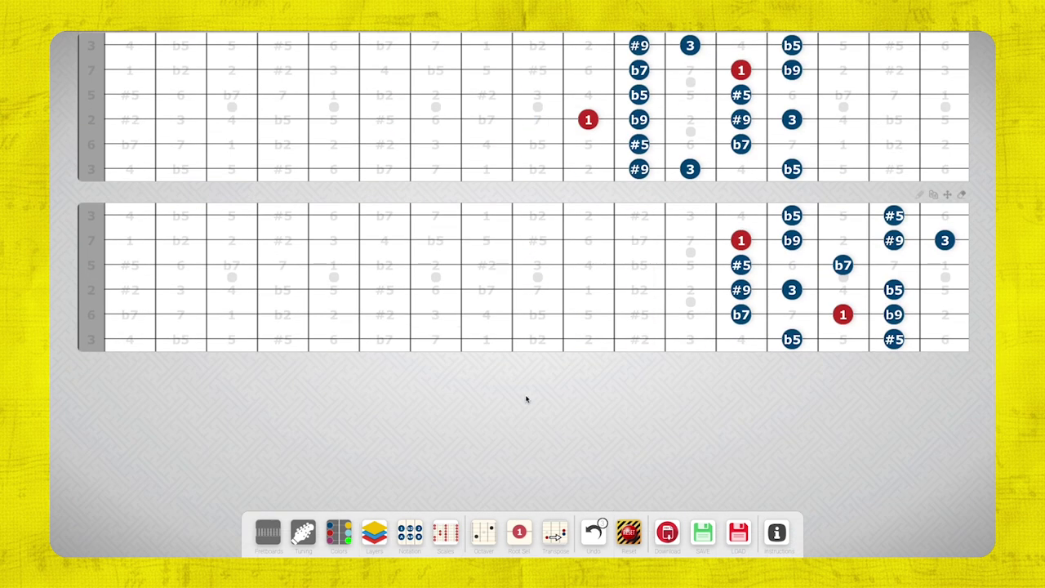
{"action": "key", "text": "ctrl+minus"}
{"action": "key", "text": "ctrl+minus"}
{"action": "key", "text": "ctrl+minus"}
{"action": "key", "text": "ctrl+minus"}
{"action": "key", "text": "ctrl+minus"}
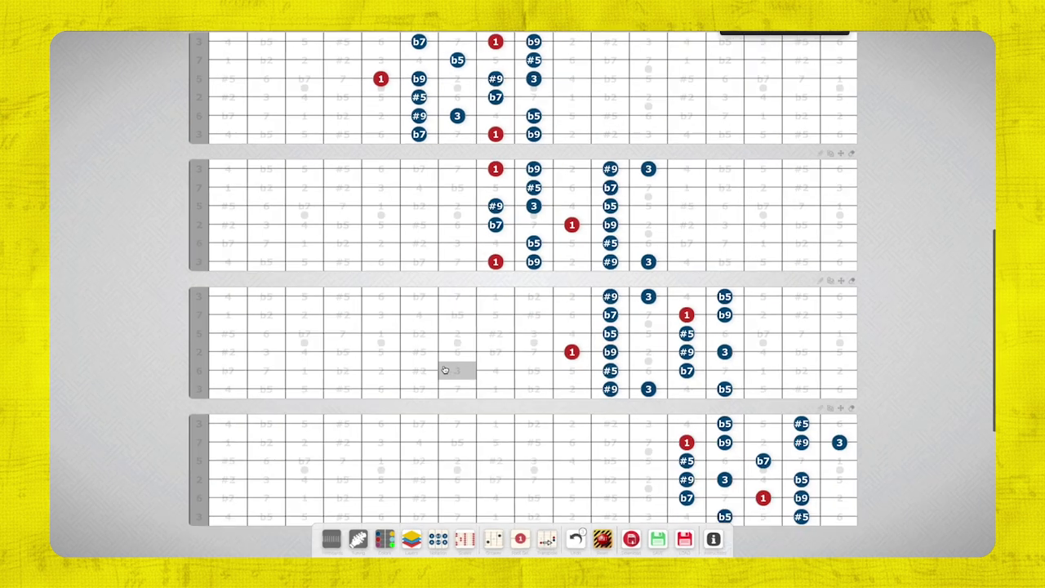
{"action": "key", "text": "ctrl+plus"}
{"action": "key", "text": "ctrl+plus"}
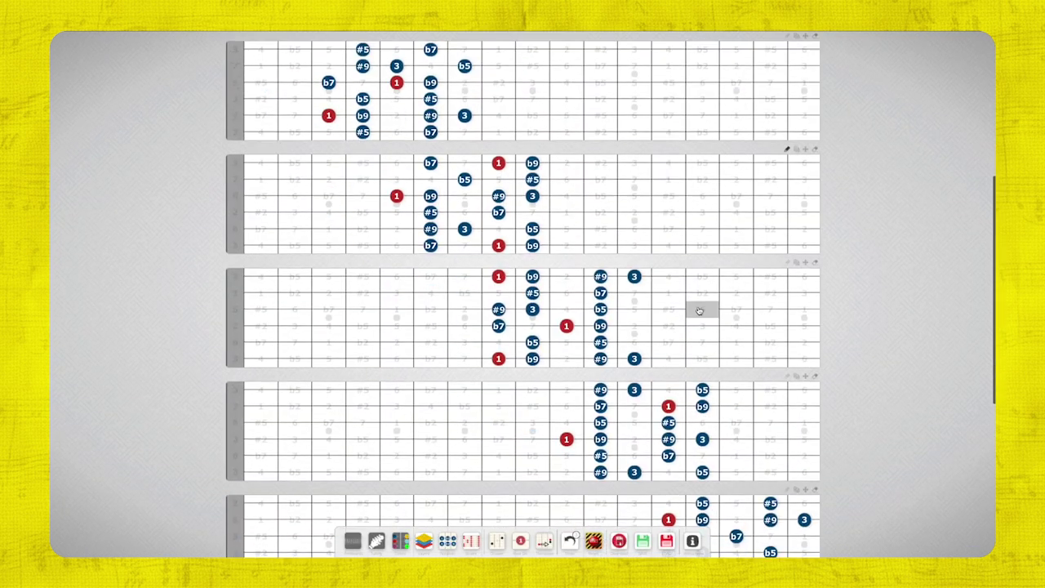
{"action": "scroll", "coordinate": [696, 306], "scroll_direction": "down", "scroll_amount": 1}
{"action": "scroll", "coordinate": [697, 308], "scroll_direction": "up", "scroll_amount": 1}
{"action": "key", "text": "ctrl+minus"}
{"action": "scroll", "coordinate": [844, 309], "scroll_direction": "up", "scroll_amount": 3}
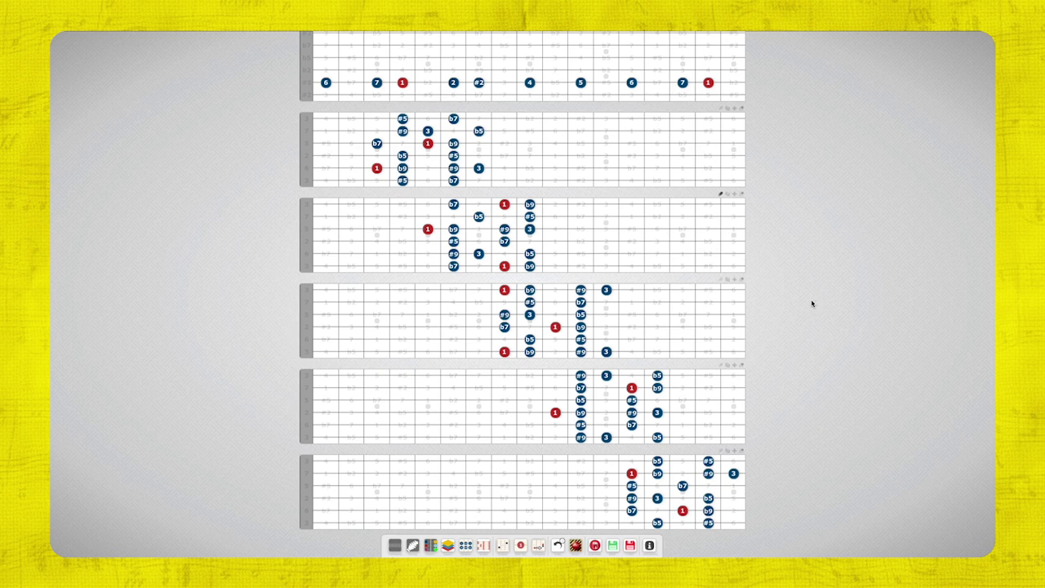
{"action": "scroll", "coordinate": [804, 313], "scroll_direction": "up", "scroll_amount": 2}
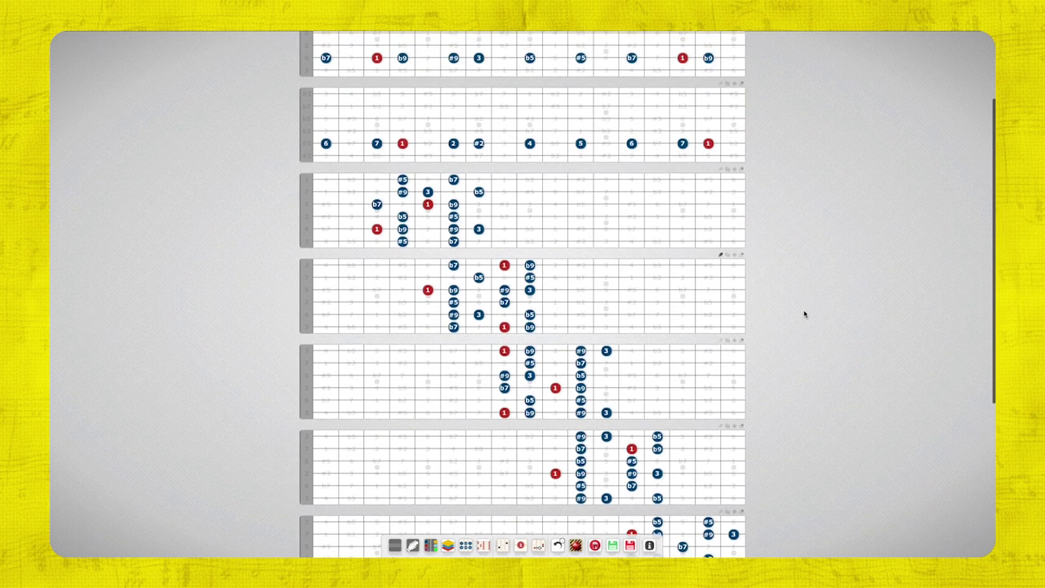
{"action": "scroll", "coordinate": [803, 313], "scroll_direction": "down", "scroll_amount": 3}
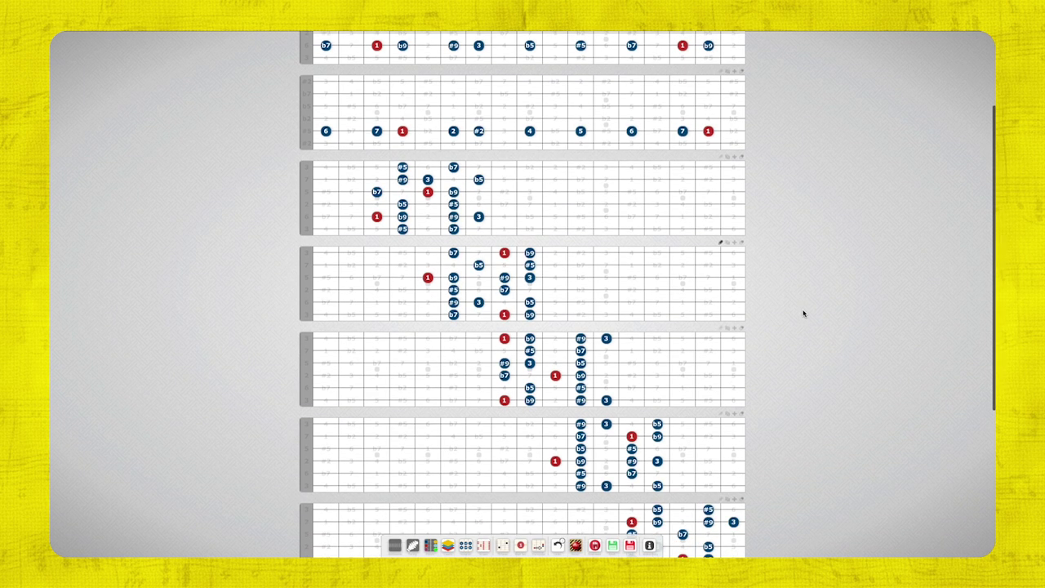
{"action": "scroll", "coordinate": [804, 312], "scroll_direction": "up", "scroll_amount": 1}
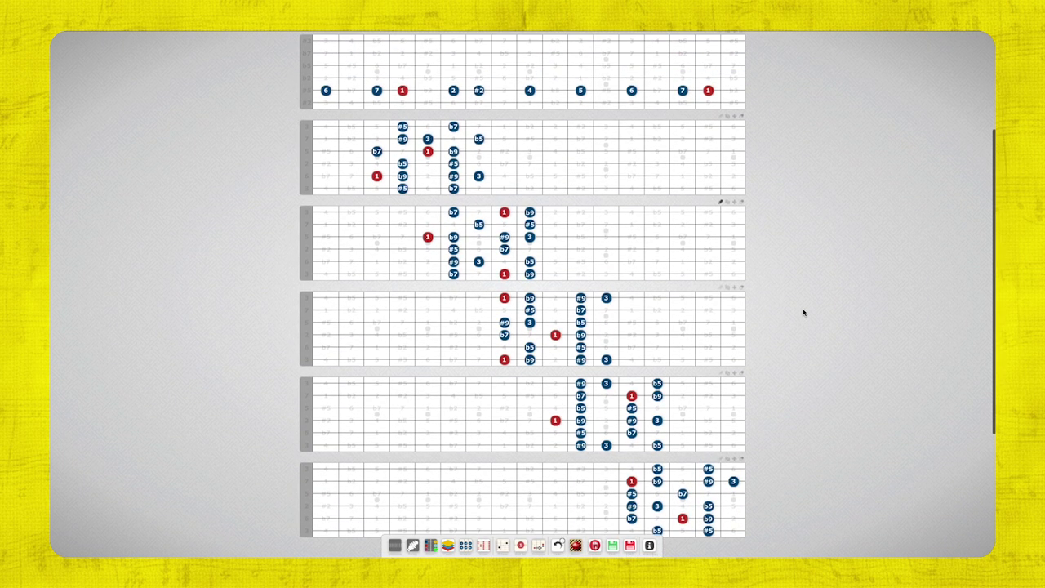